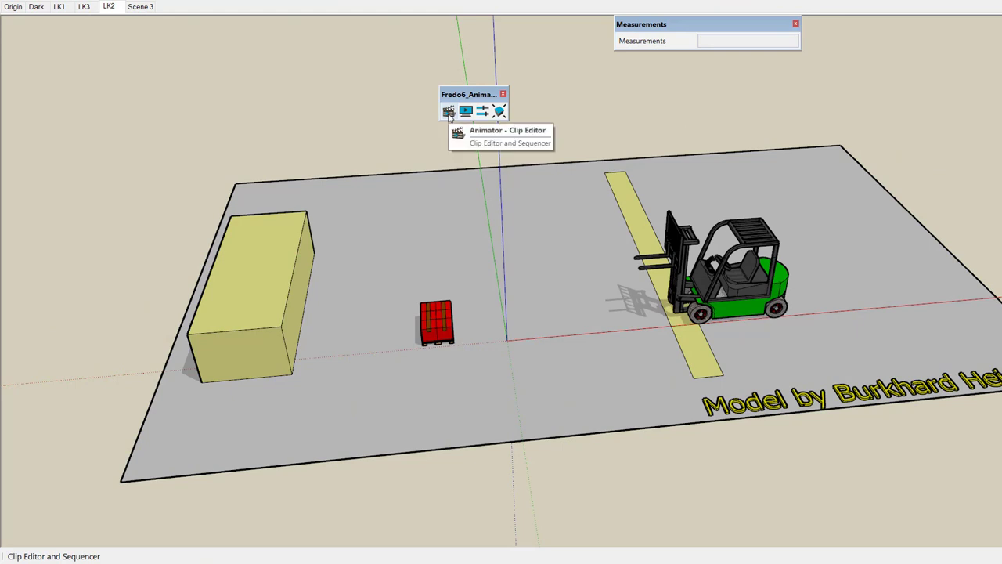
# - Open the Animator Clip Editor with its sequencer displayed horizontally and move the Measurements toolbar clear of the timeline
pyautogui.click(449, 111)
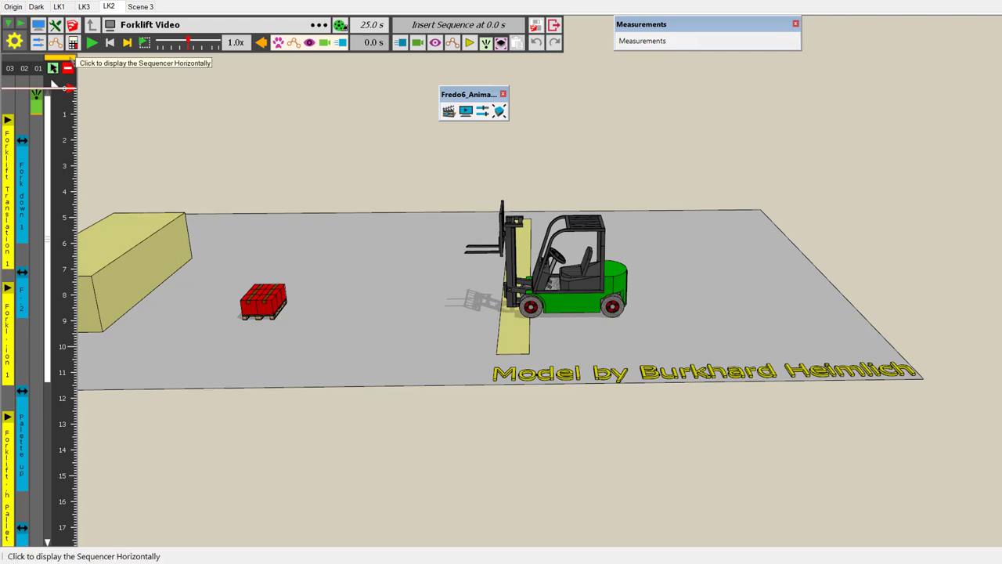
pyautogui.click(63, 57)
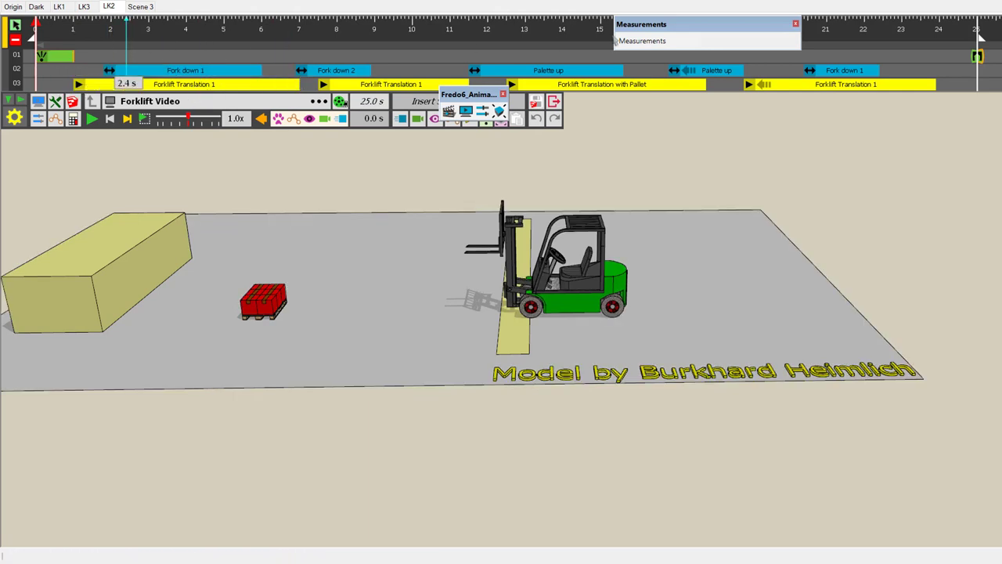
pyautogui.moveTo(727, 21); pyautogui.dragTo(898, 150)
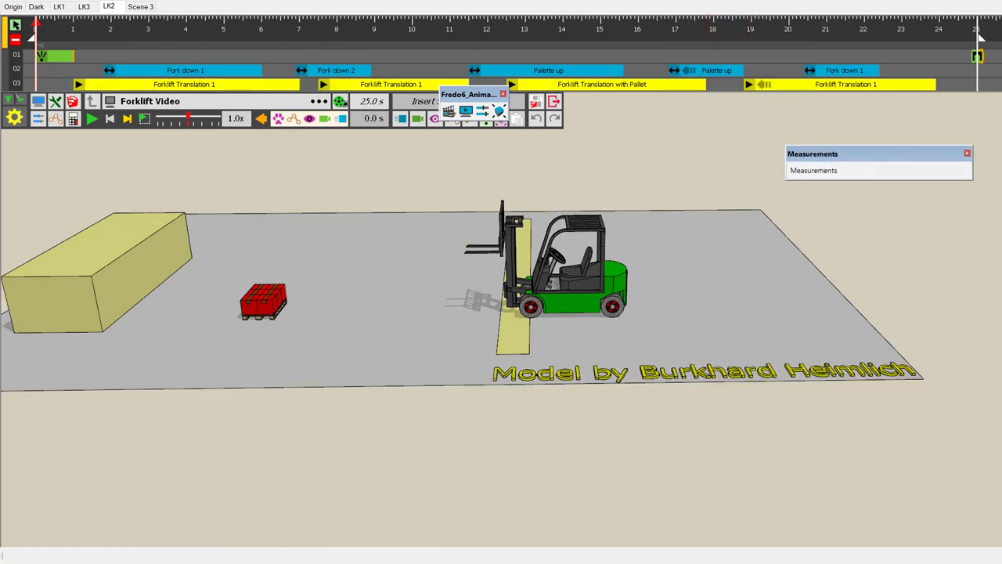
# - Dock the clip editor along the lower edge, return it to the upper edge and display the sequencer vertically
pyautogui.click(10, 104)
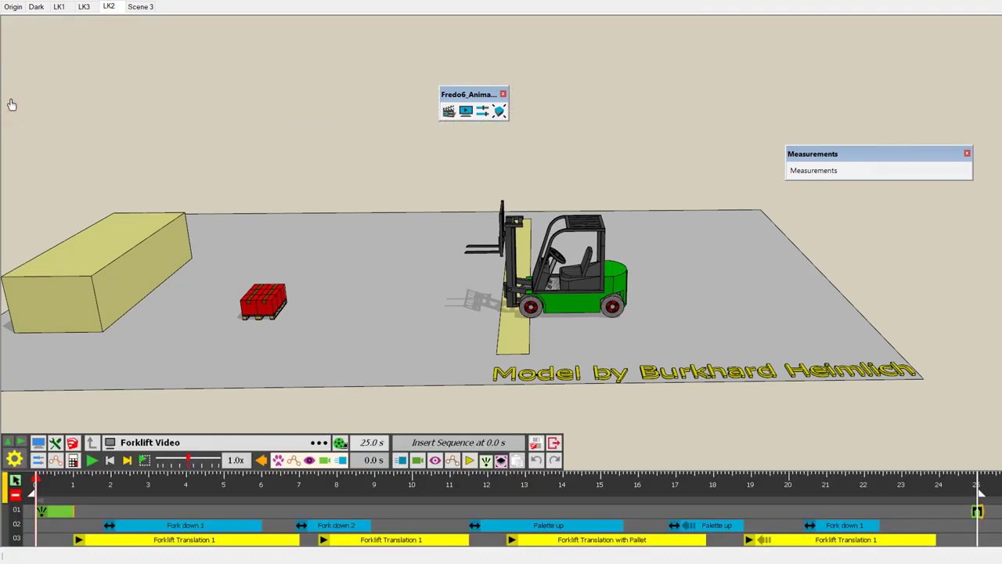
pyautogui.click(8, 443)
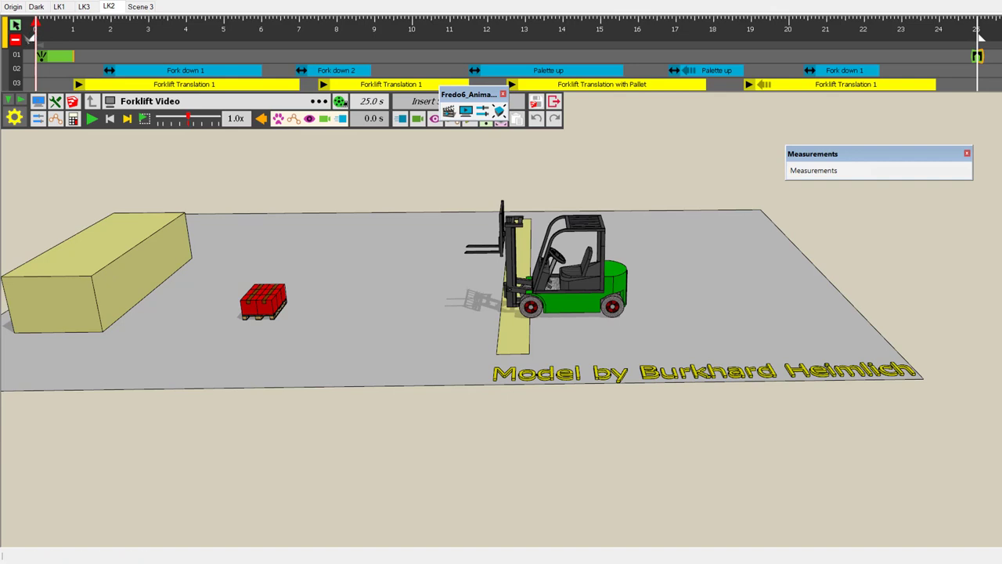
pyautogui.click(4, 32)
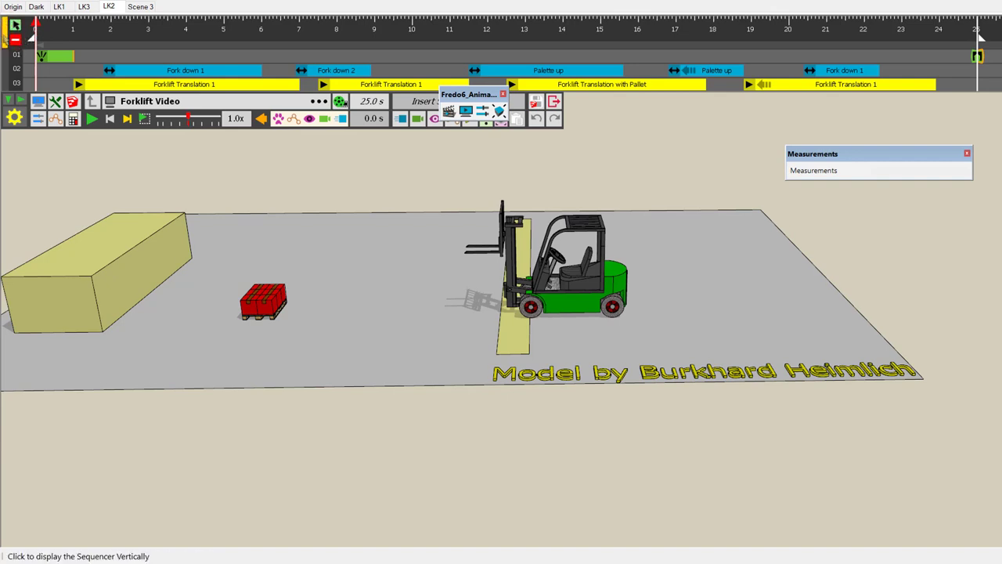
pyautogui.click(5, 36)
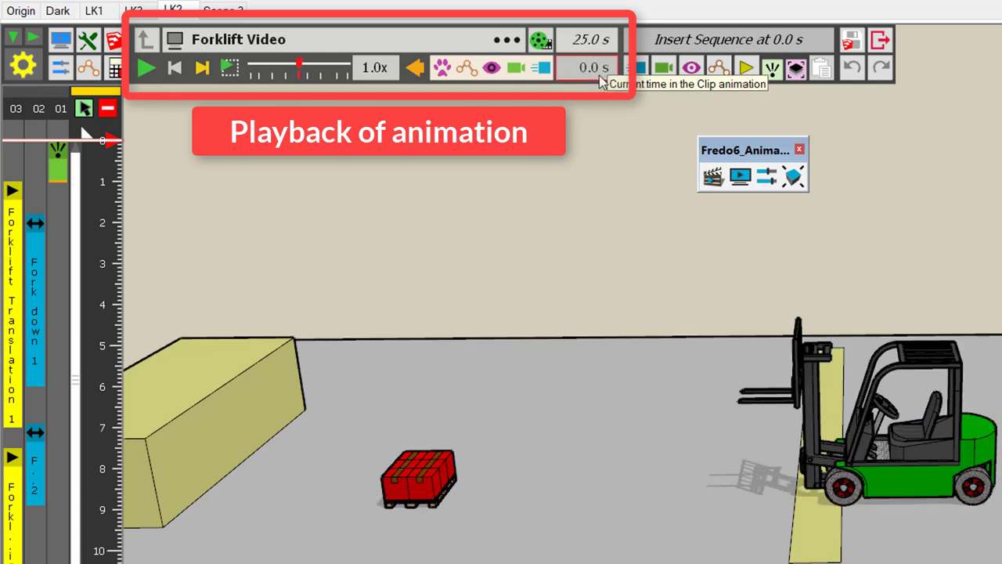
# - Play the Forklift Video clip from the start and pause it at about 4.5 s
pyautogui.click(149, 69)
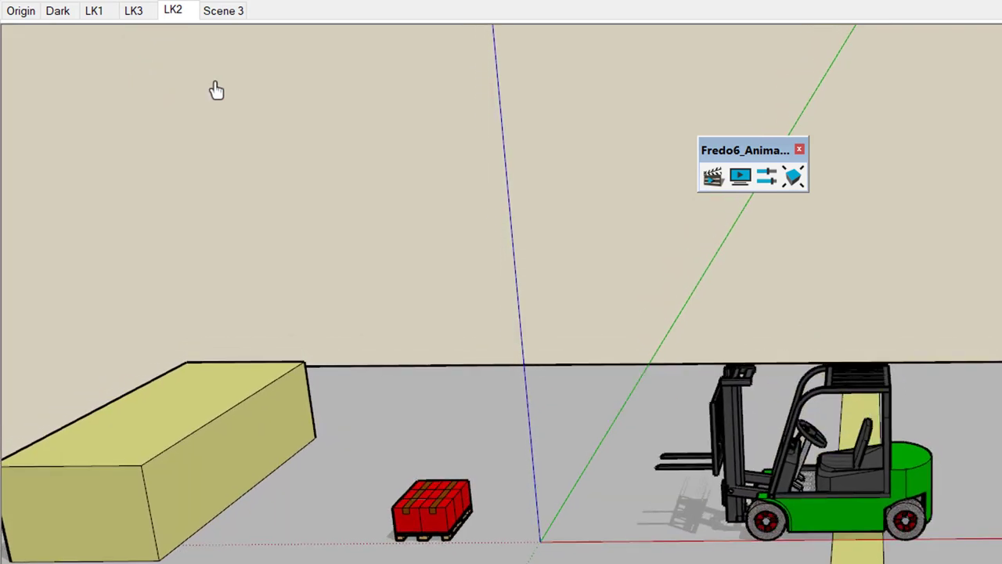
pyautogui.click(313, 98)
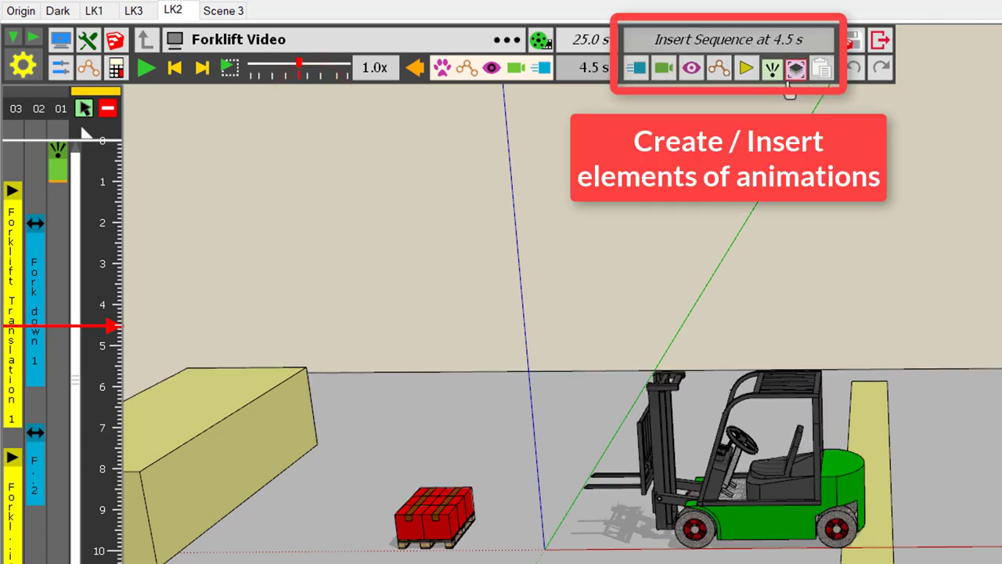
pyautogui.click(780, 67)
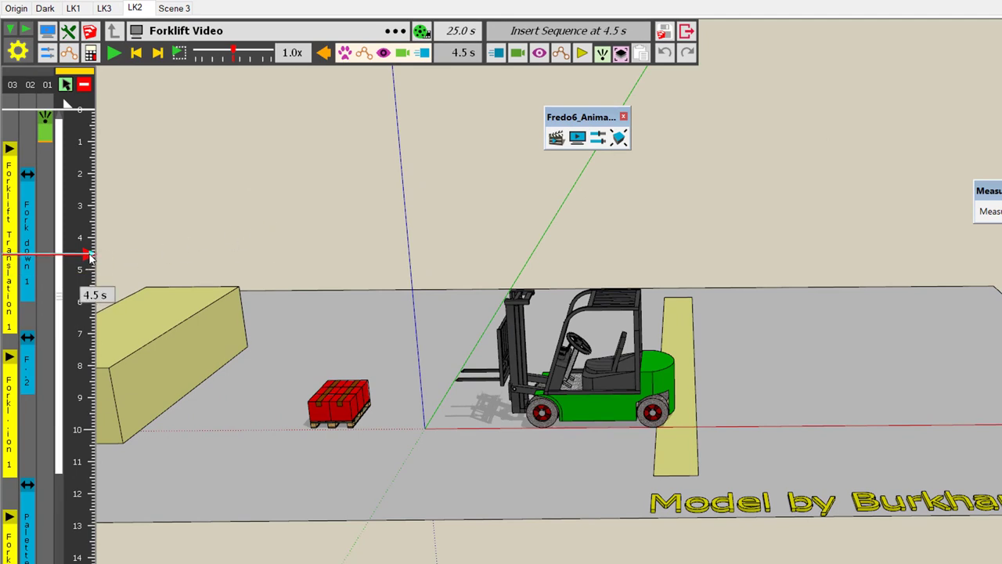
# - Scrub the clip's current time back and forth to about 10.9 s and review the settings of the first Fork down 1 sequence
pyautogui.moveTo(87, 254); pyautogui.dragTo(87, 209)
pyautogui.moveTo(88, 174); pyautogui.dragTo(86, 348)
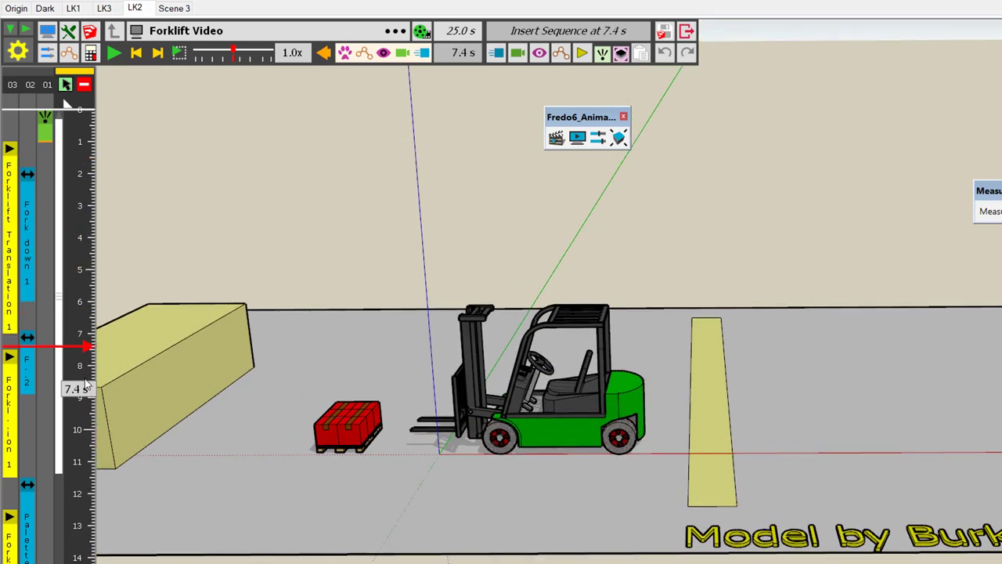
pyautogui.scroll(5, 84, 347)
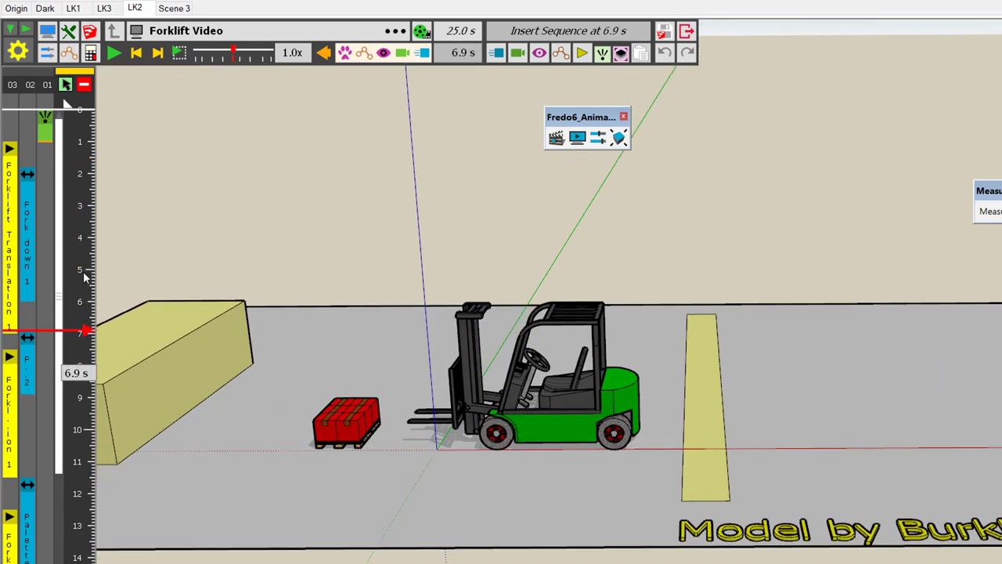
pyautogui.scroll(-2, 79, 377)
pyautogui.scroll(-6, 79, 371)
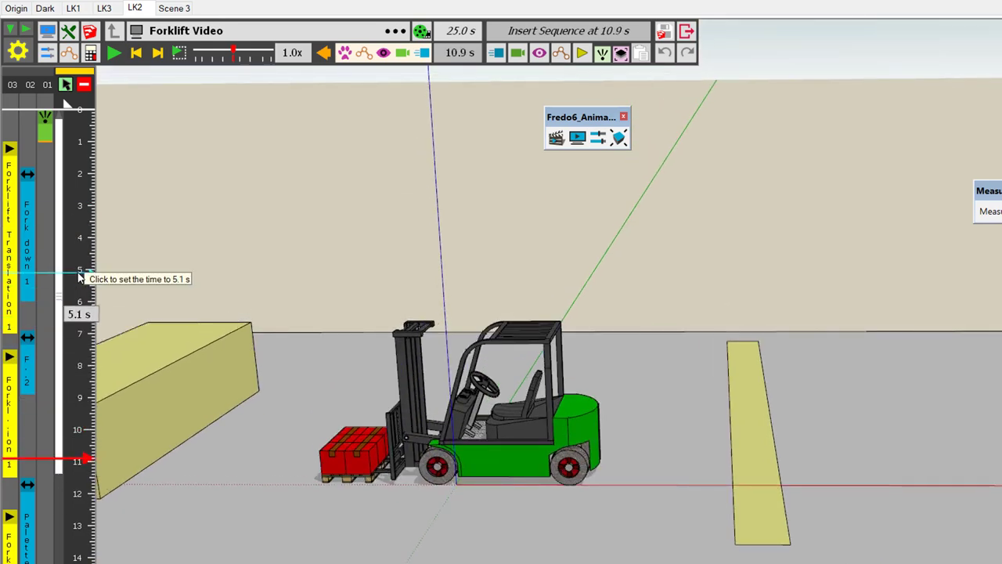
pyautogui.click(26, 239)
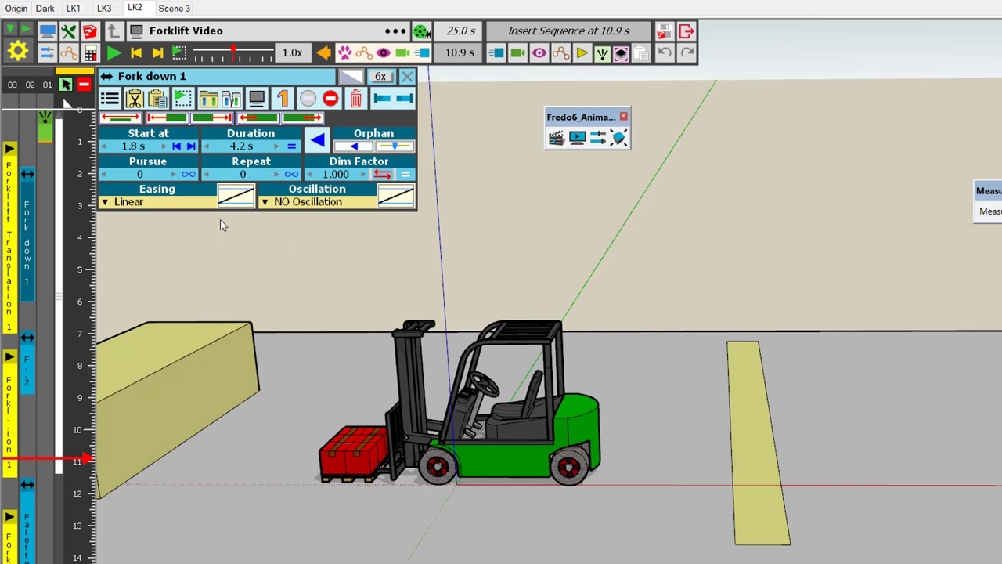
pyautogui.click(409, 79)
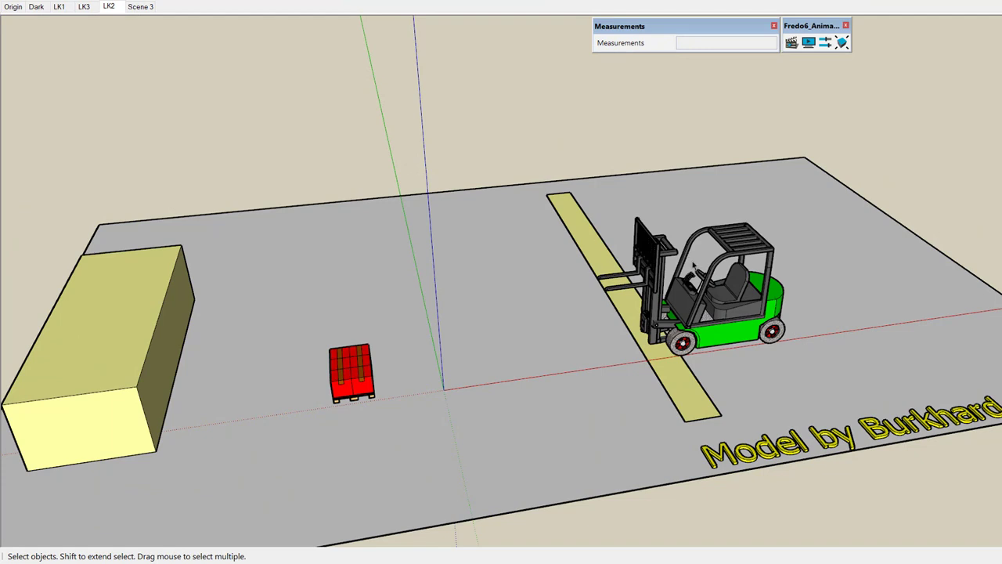
# - Inspect the forklift's nested structure down to the cab frame component and exit back to the whole model
pyautogui.click(701, 280)
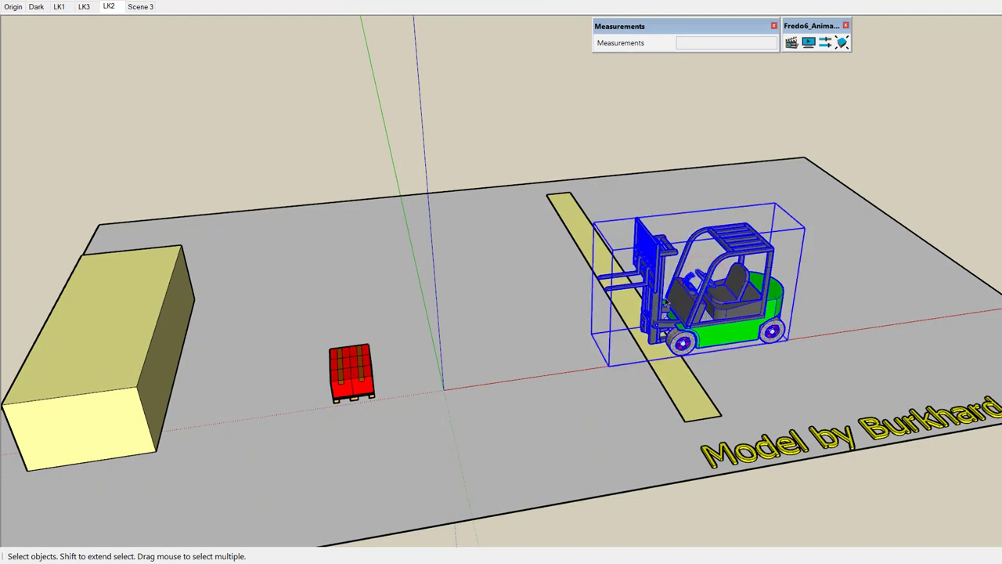
pyautogui.doubleClick(707, 298)
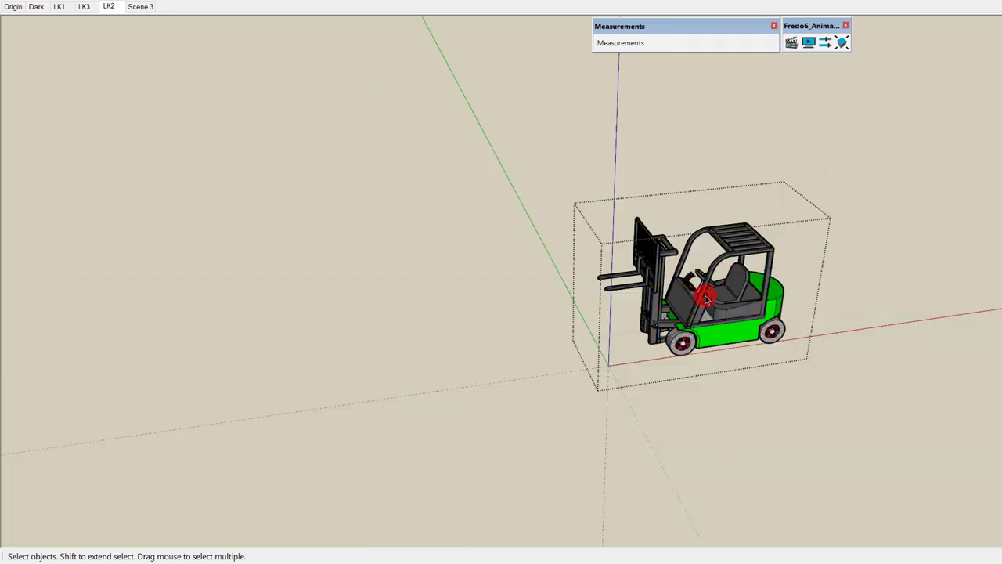
pyautogui.doubleClick(709, 296)
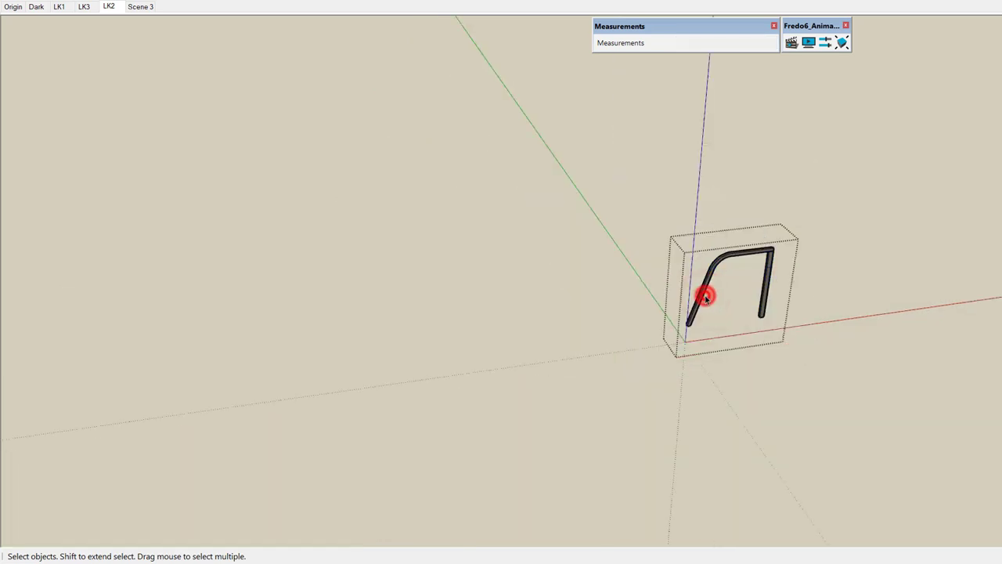
pyautogui.click(836, 268)
pyautogui.click(862, 292)
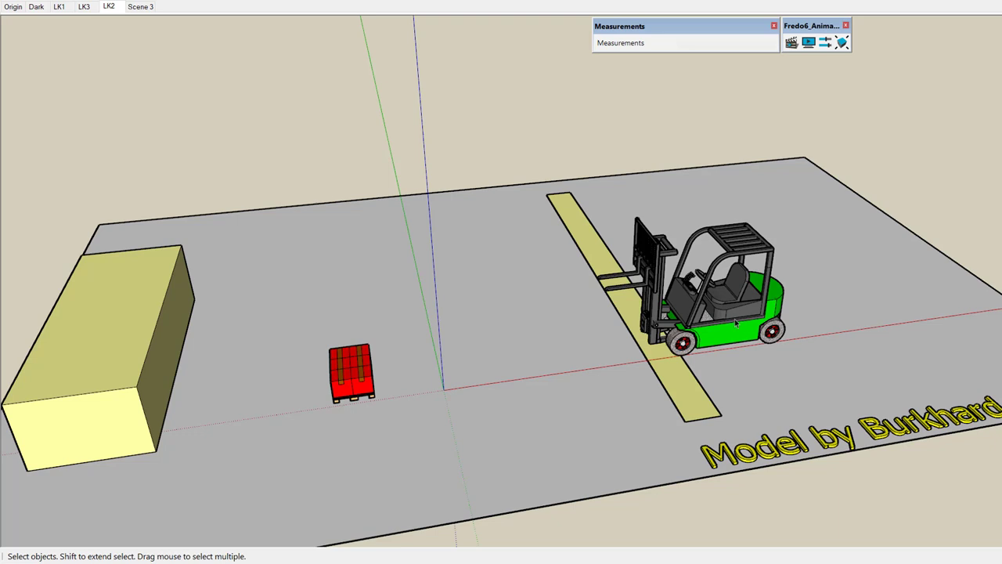
# - Save the current object positions as a new positioner named "Positioner original"
pyautogui.scroll(-2, 612, 265)
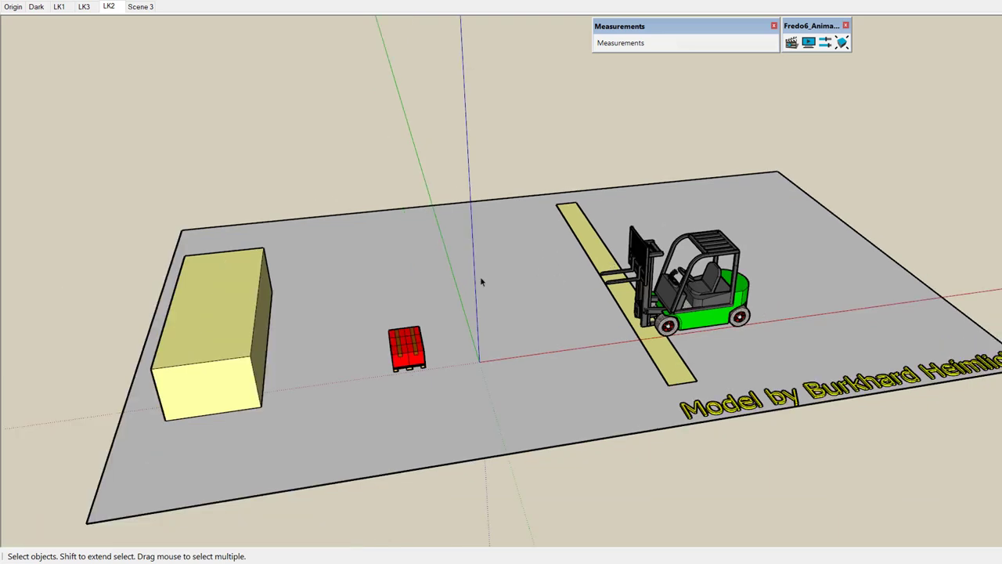
pyautogui.scroll(2, 480, 282)
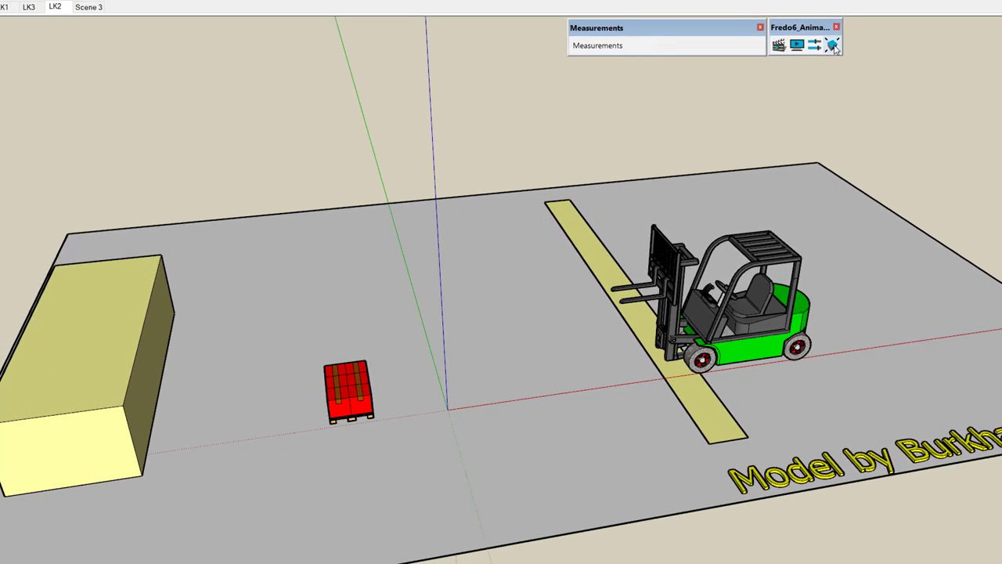
pyautogui.click(832, 45)
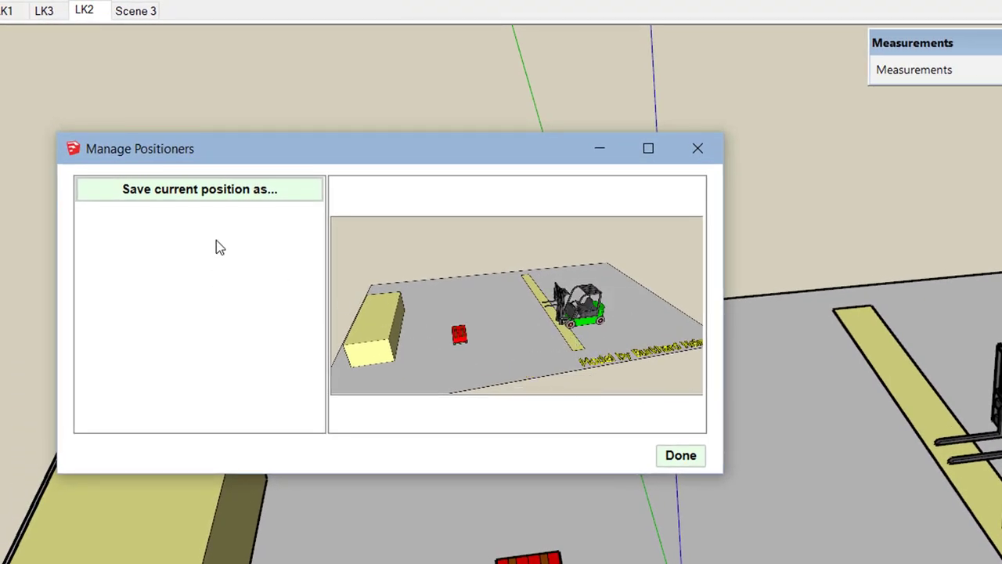
pyautogui.click(238, 196)
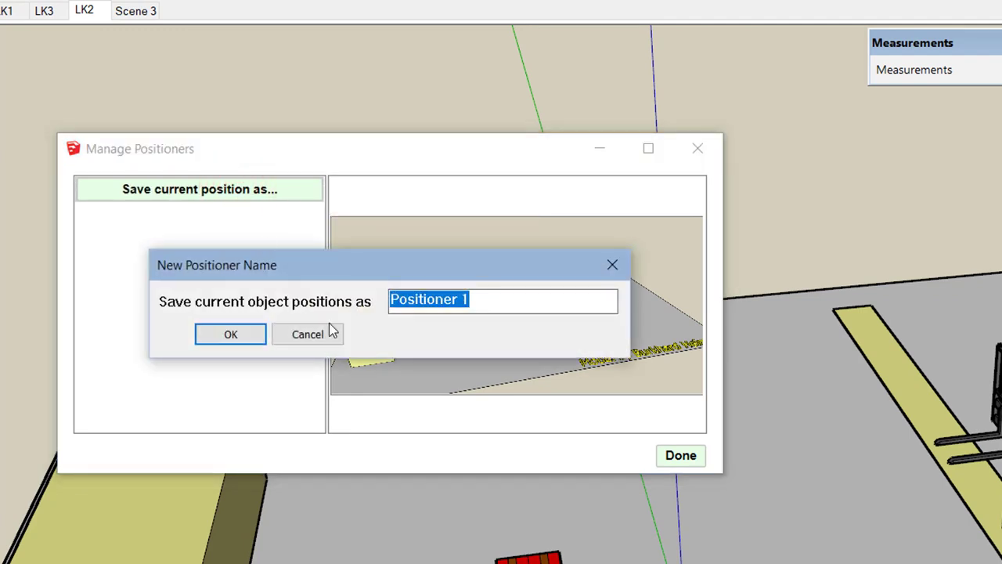
pyautogui.click(482, 299)
pyautogui.press('BackSpace')
pyautogui.write('original')
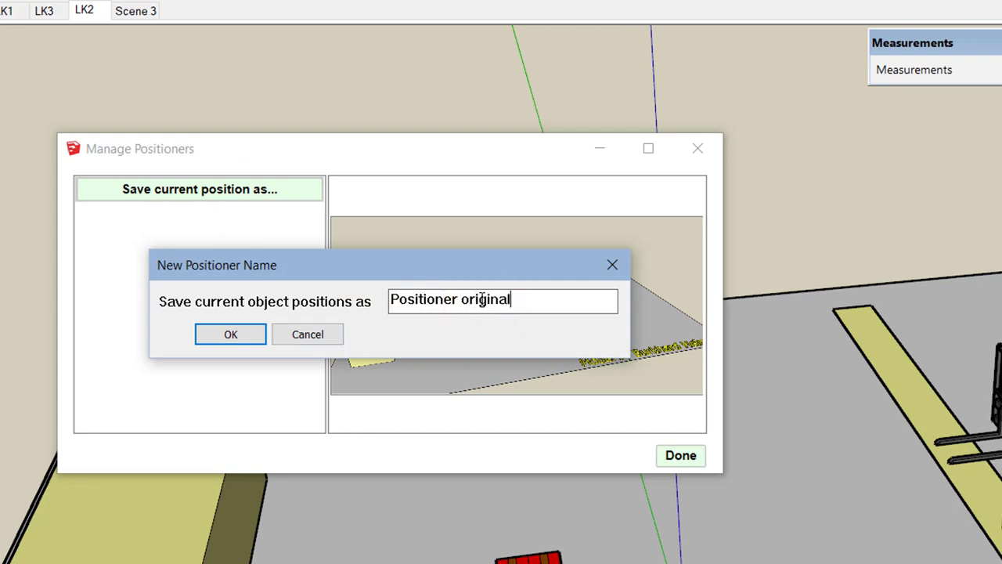
pyautogui.click(261, 334)
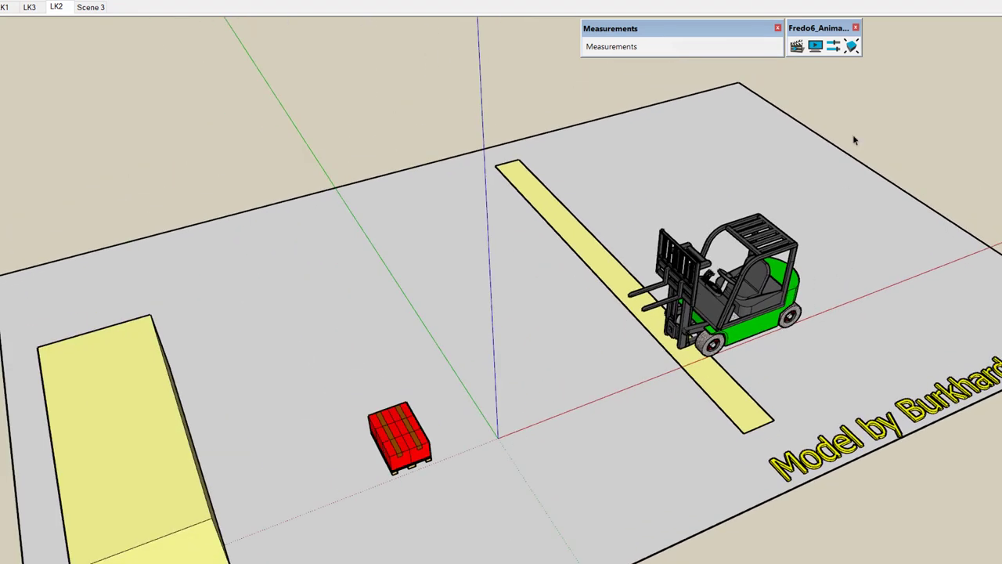
# - Load the saved positioner "Positioner original" from the positioner manager
pyautogui.click(853, 47)
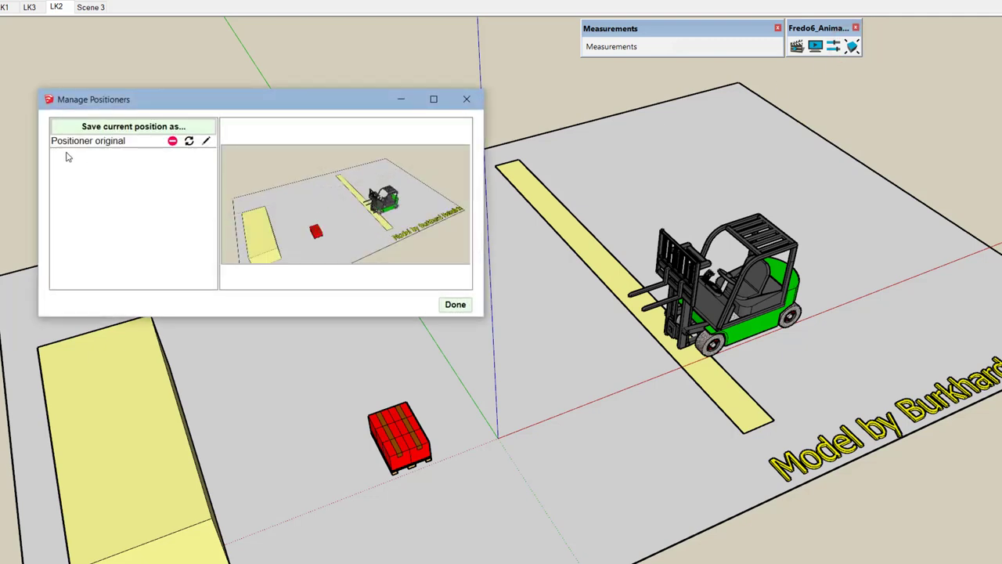
pyautogui.click(114, 141)
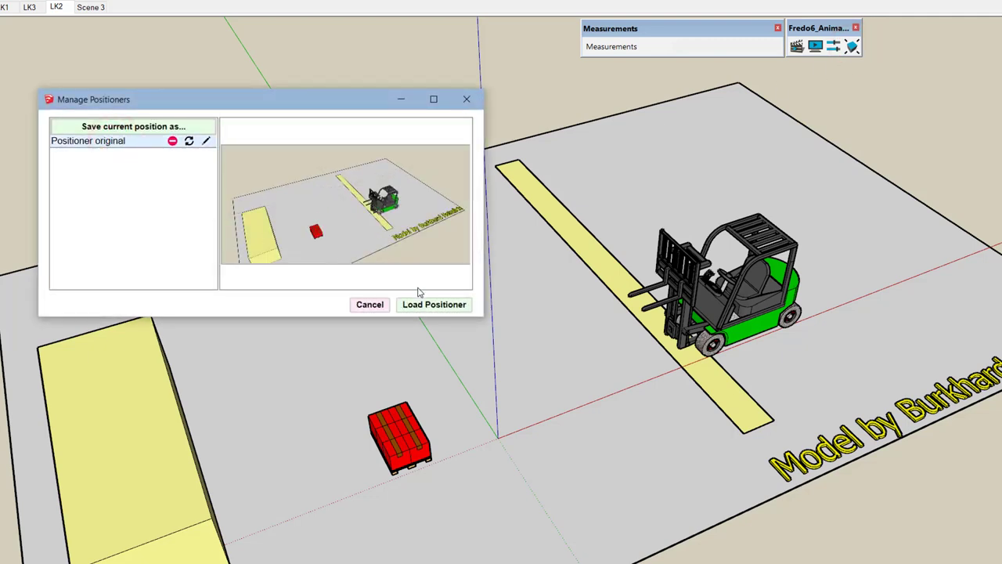
pyautogui.click(454, 306)
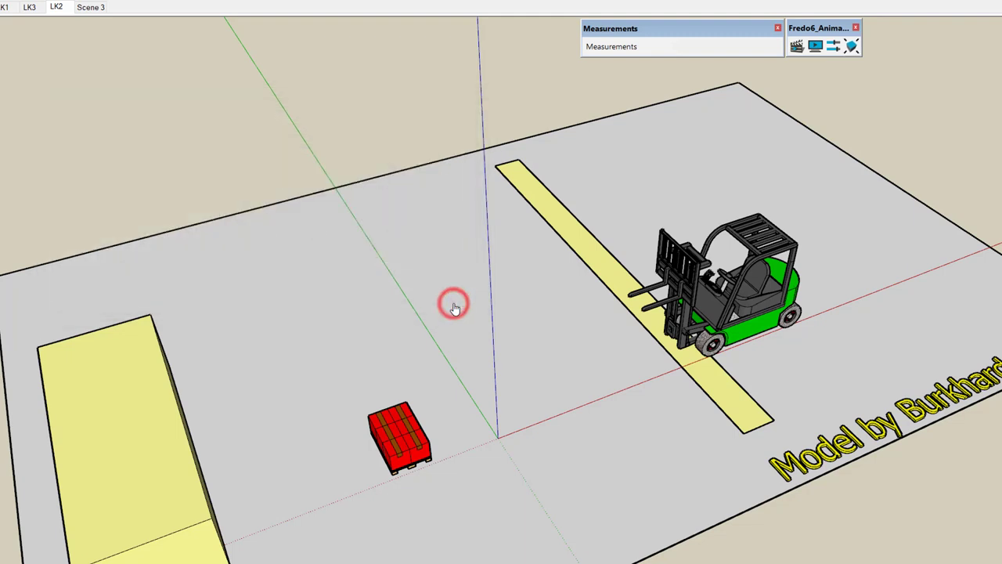
# - Move the forklift about 24.8 m across the floor, to behind the red pallet
pyautogui.click(734, 264)
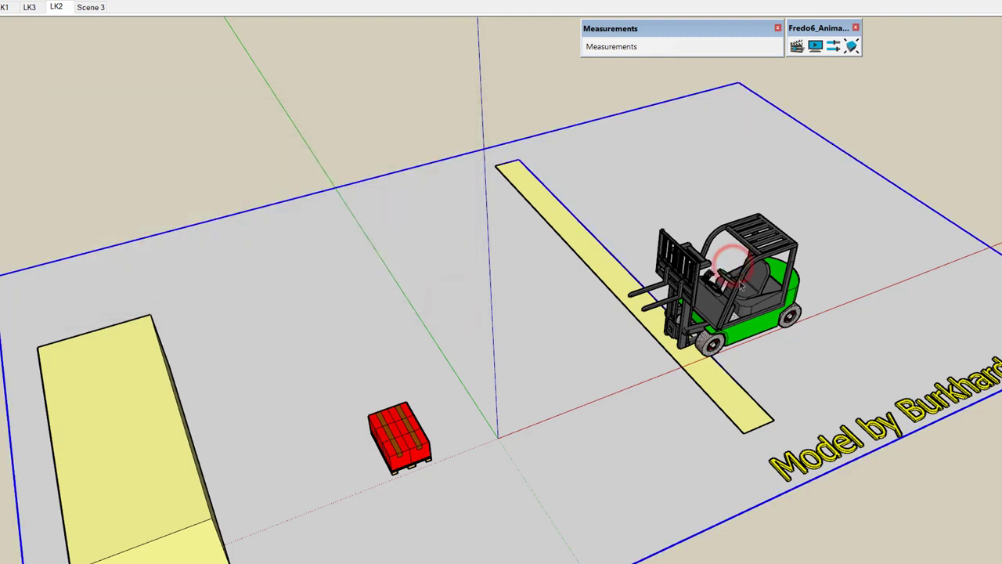
pyautogui.press('m')
pyautogui.click(740, 280)
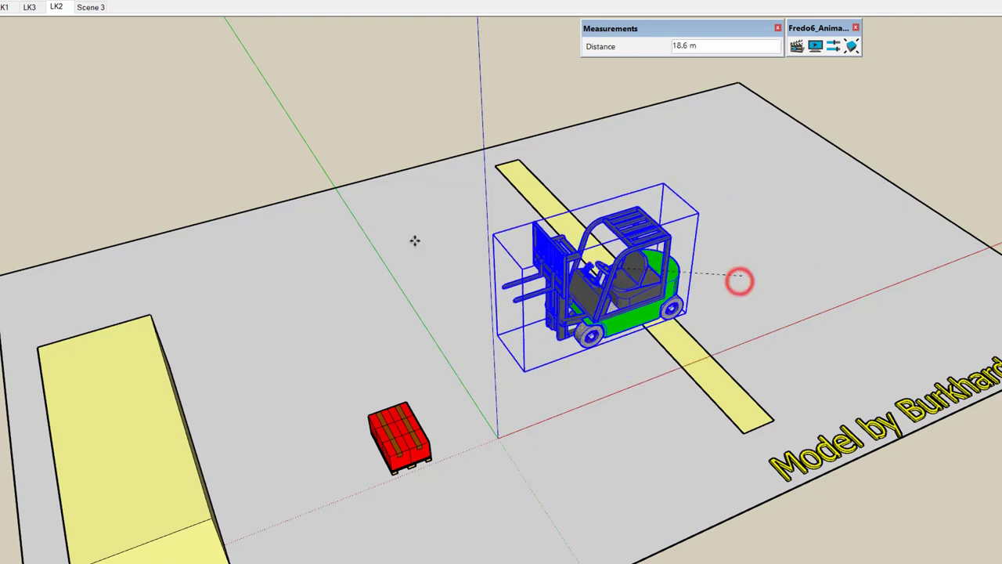
pyautogui.click(405, 238)
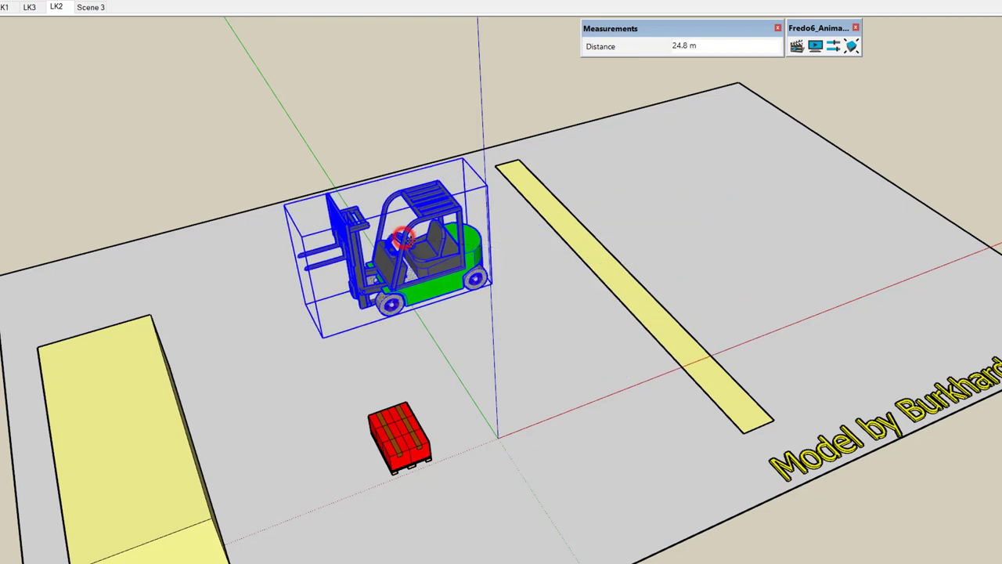
# - Restore the forklift to its saved place by loading "Positioner original"
pyautogui.click(851, 47)
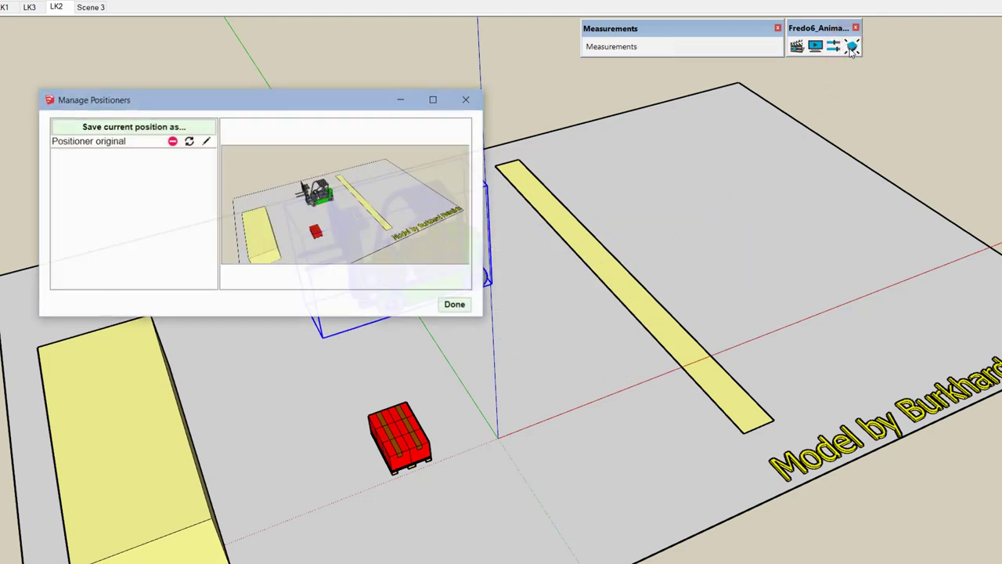
pyautogui.click(104, 144)
pyautogui.click(104, 146)
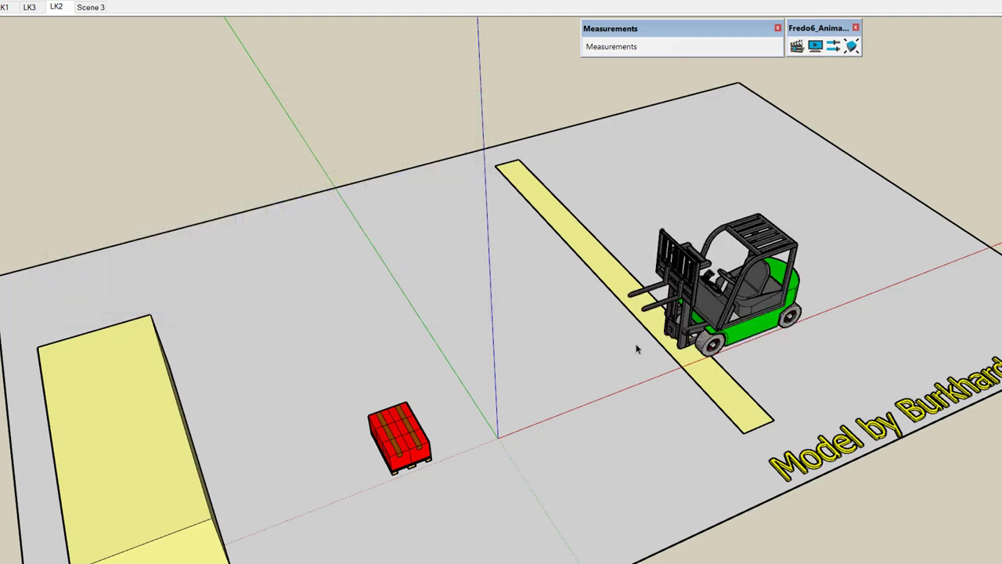
# - Open the Animator Clip Editor for the forklift model
pyautogui.moveTo(697, 427)
pyautogui.mouseDown(button='middle')
pyautogui.moveTo(544, 409)
pyautogui.moveTo(613, 378)
pyautogui.mouseUp(button='middle')
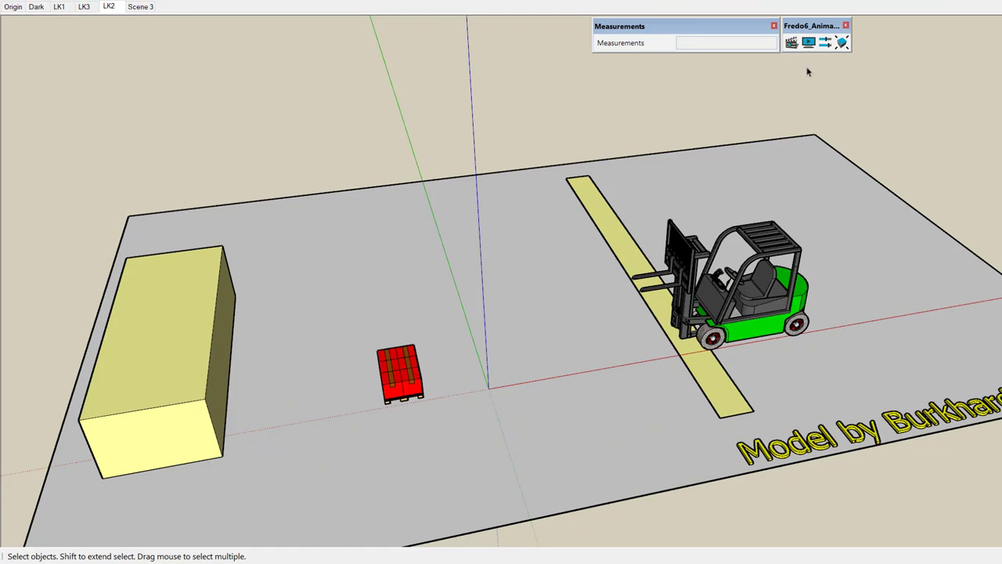
pyautogui.click(792, 43)
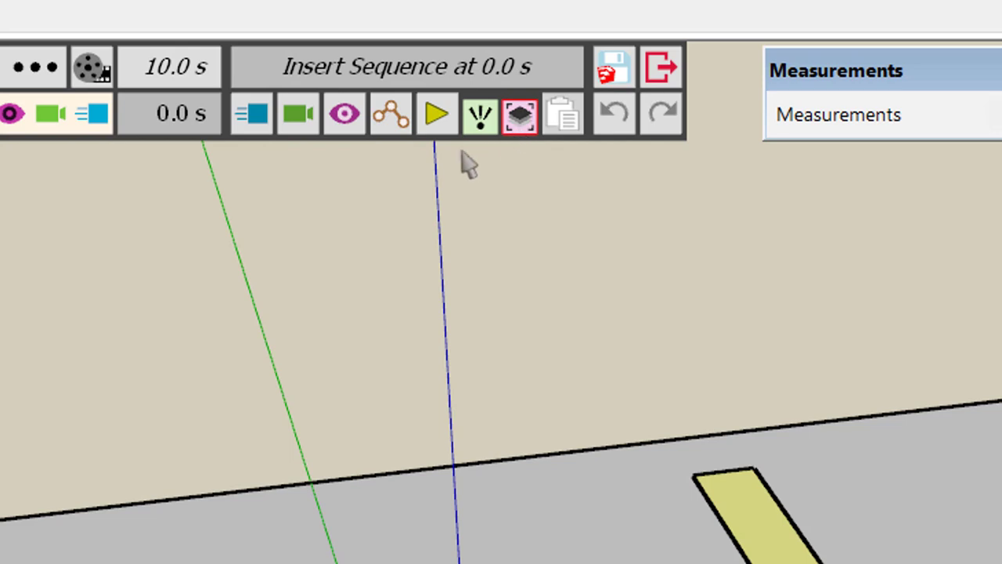
# - Insert a new movement at 0.0 s and select the whole Forklift group as the object to move
pyautogui.click(255, 123)
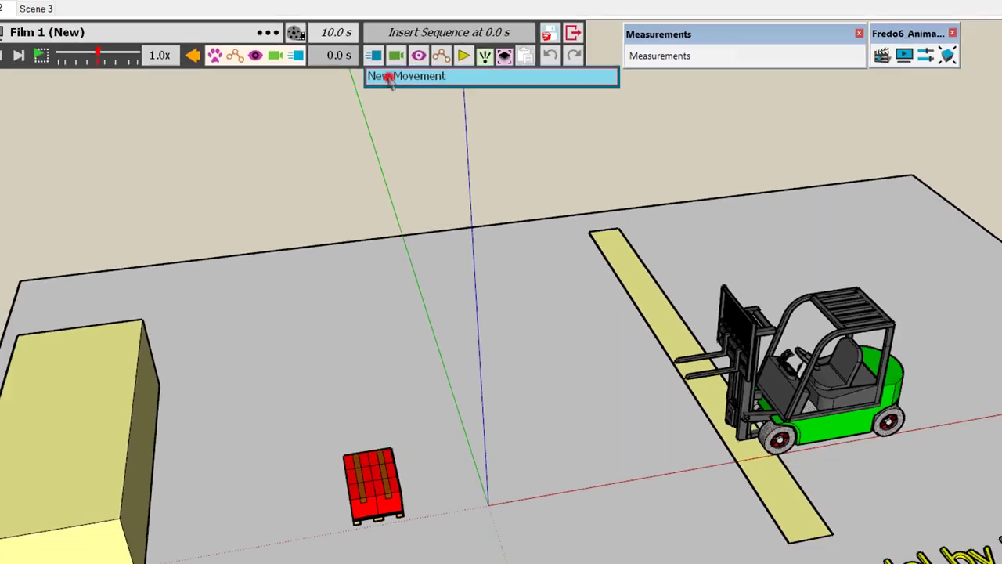
pyautogui.click(283, 158)
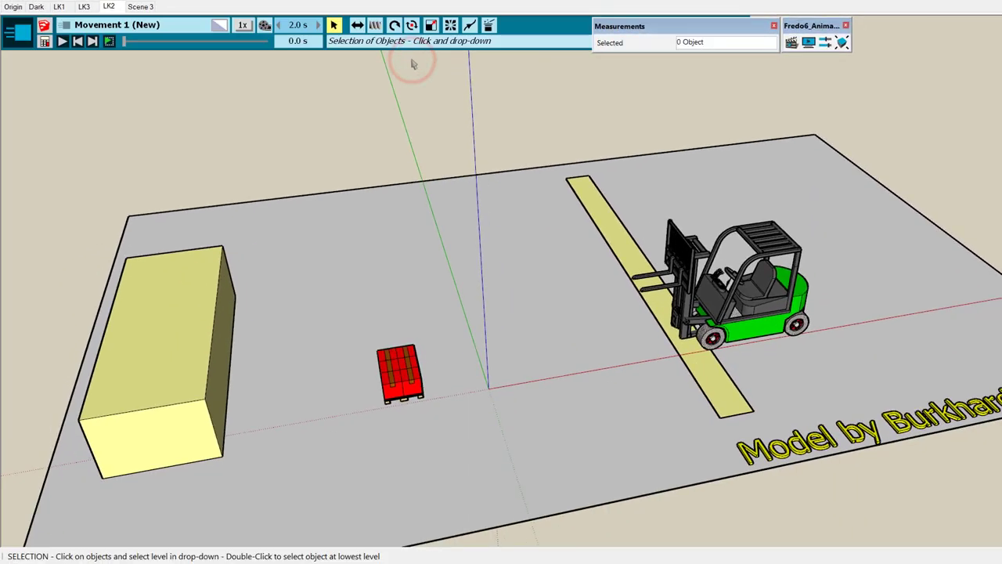
pyautogui.moveTo(678, 26); pyautogui.dragTo(947, 22)
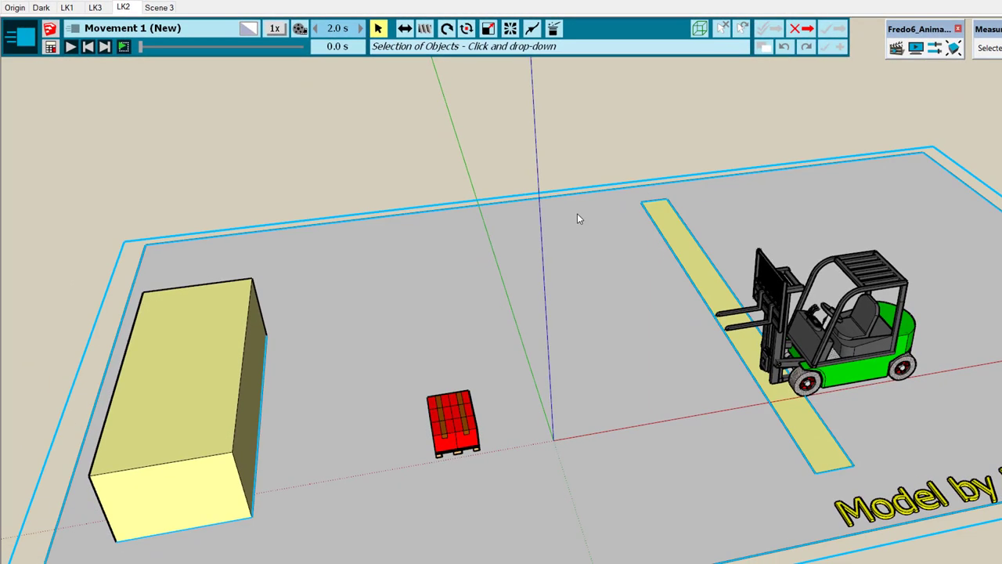
pyautogui.scroll(-2, 577, 218)
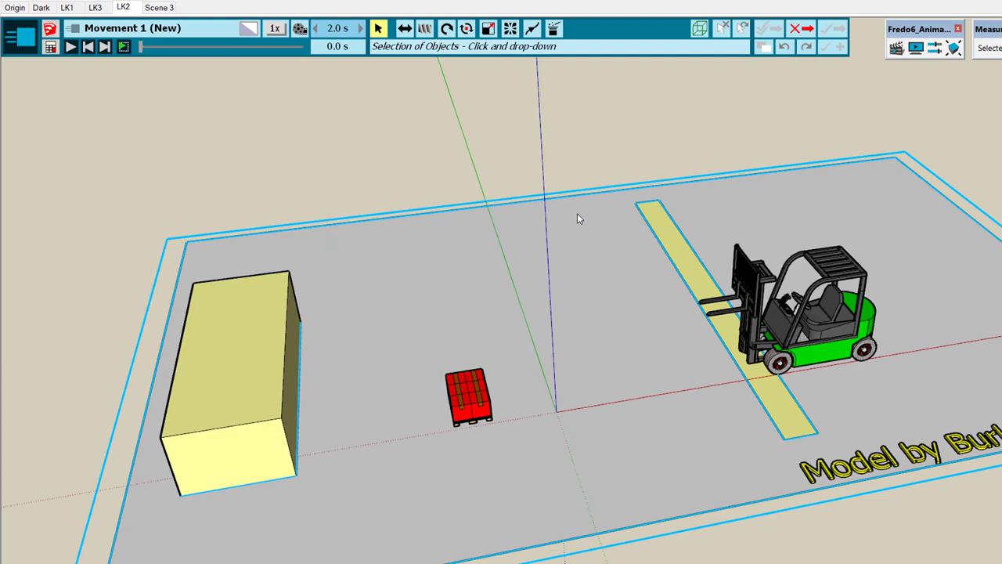
pyautogui.click(838, 309)
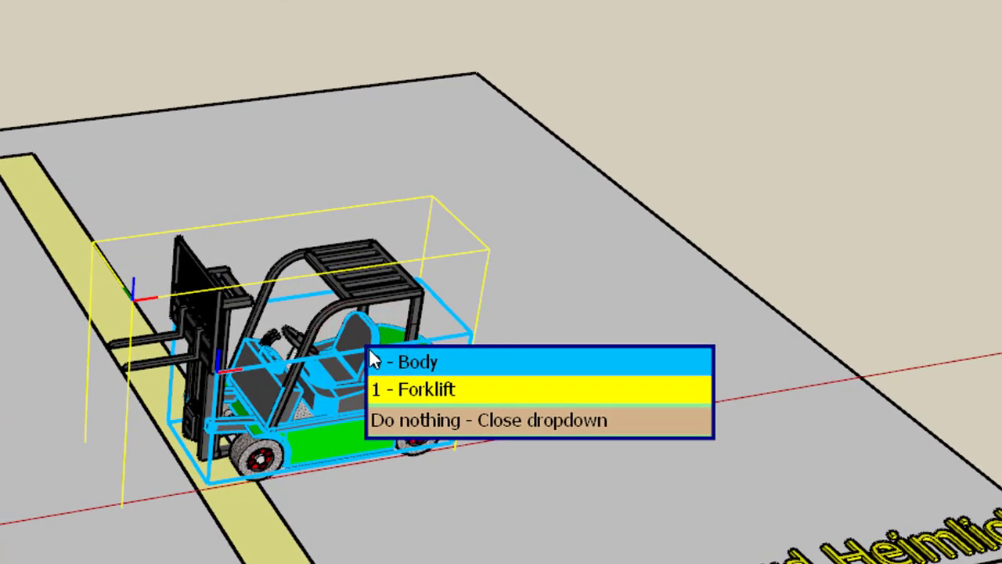
pyautogui.click(413, 396)
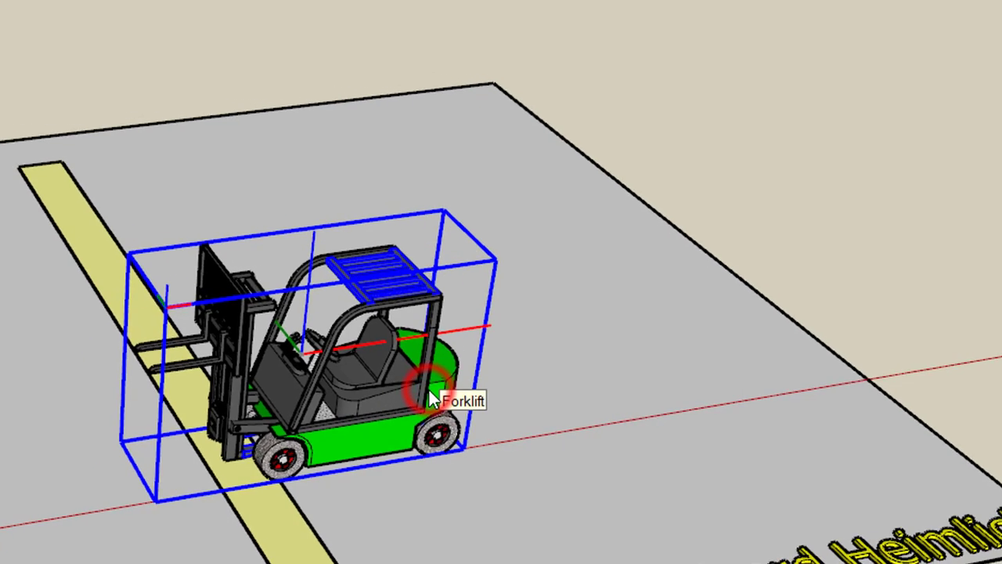
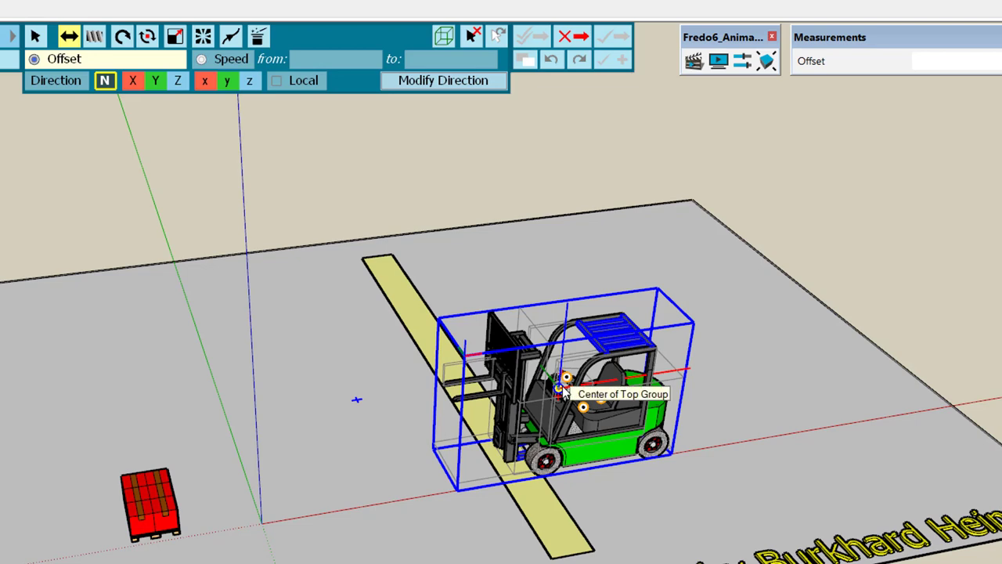
# - Translate the forklift 10 m along the red axis toward the red pallet, starting from the center of its top group
pyautogui.click(562, 390)
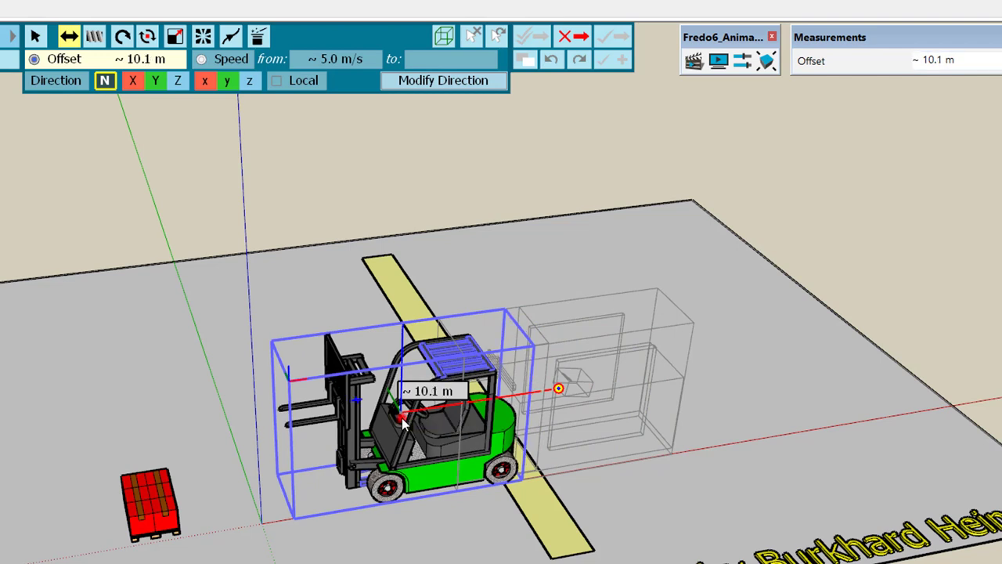
pyautogui.click(403, 422)
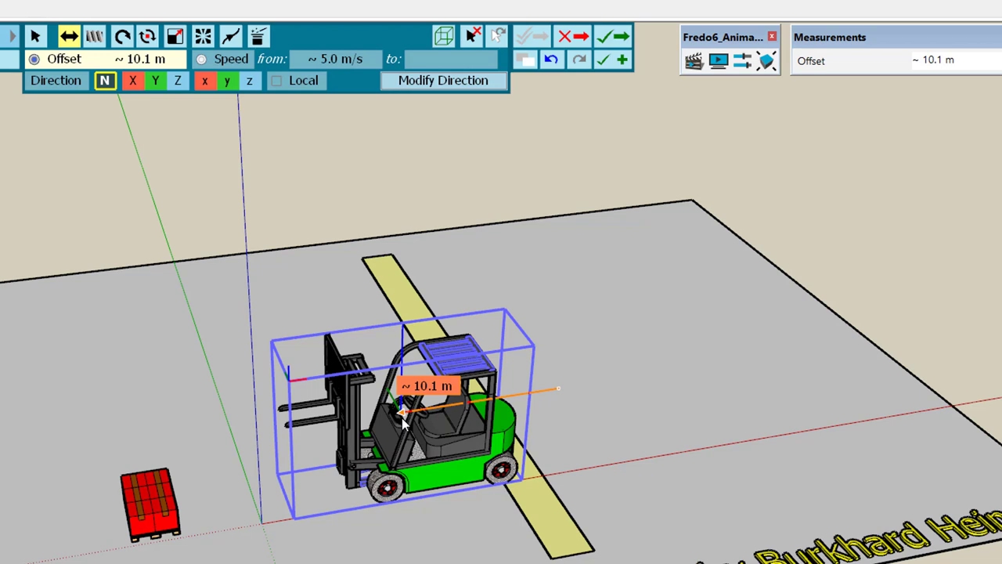
pyautogui.write('10')
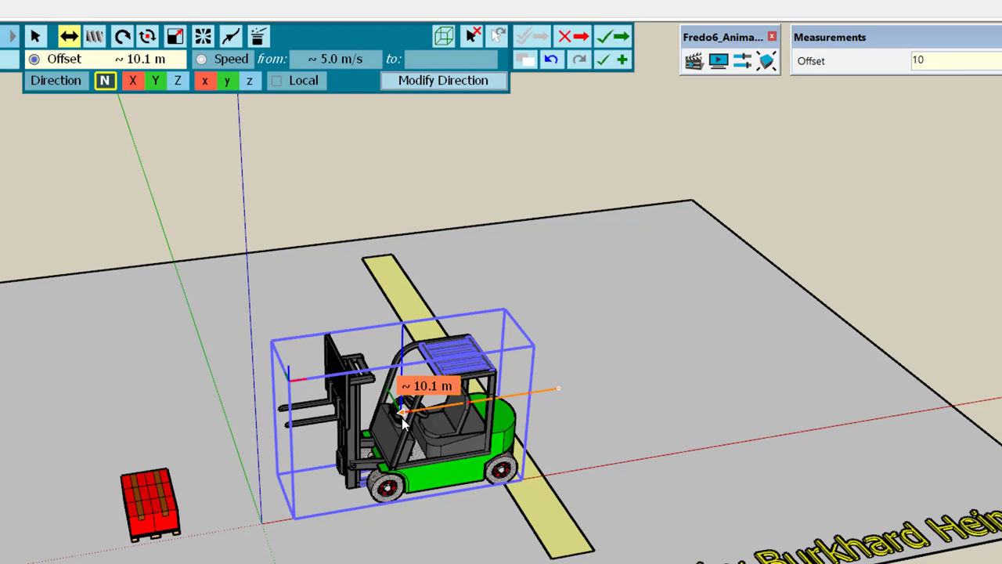
pyautogui.press('Return')
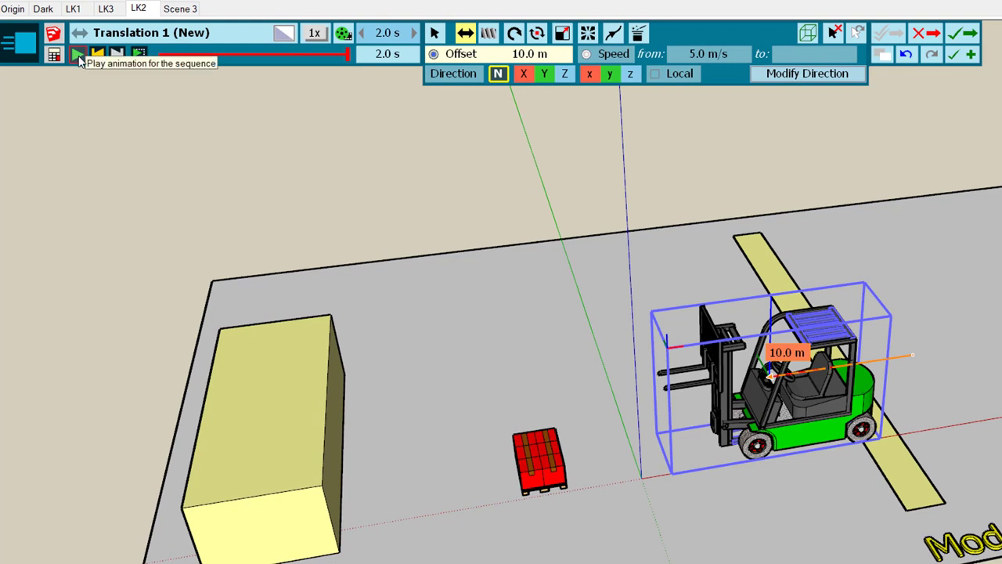
# - Preview the forklift translation and save the sequence into the film
pyautogui.click(78, 56)
pyautogui.moveTo(268, 63)
pyautogui.moveTo(290, 64); pyautogui.dragTo(227, 56)
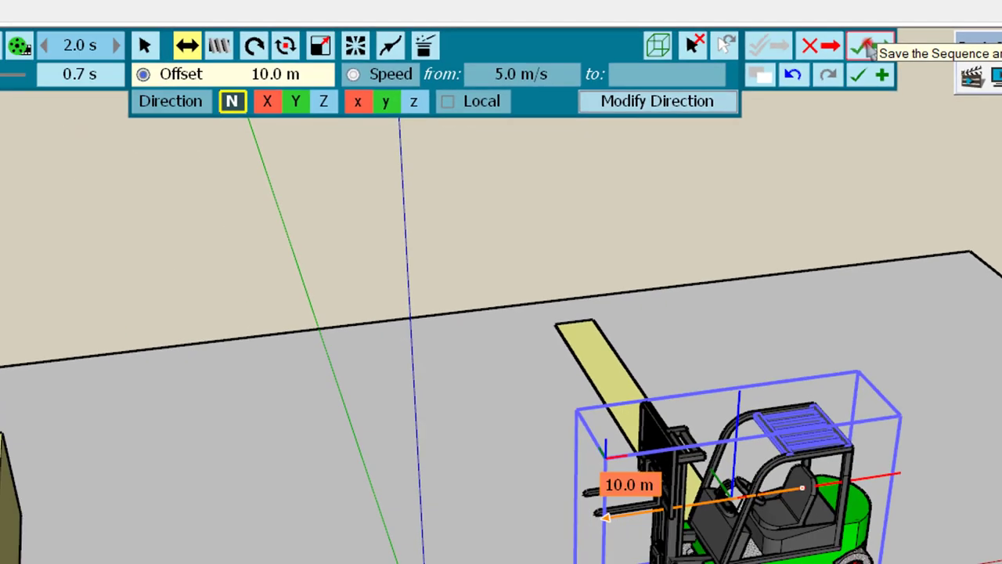
pyautogui.click(552, 92)
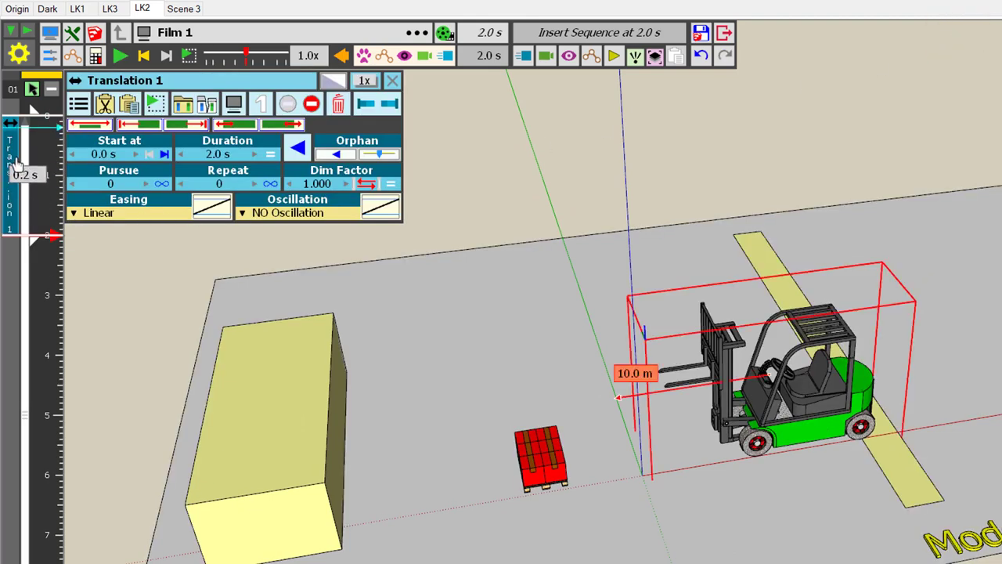
# - Play the film with the forklift translation and close the properties of its clip element
pyautogui.click(122, 61)
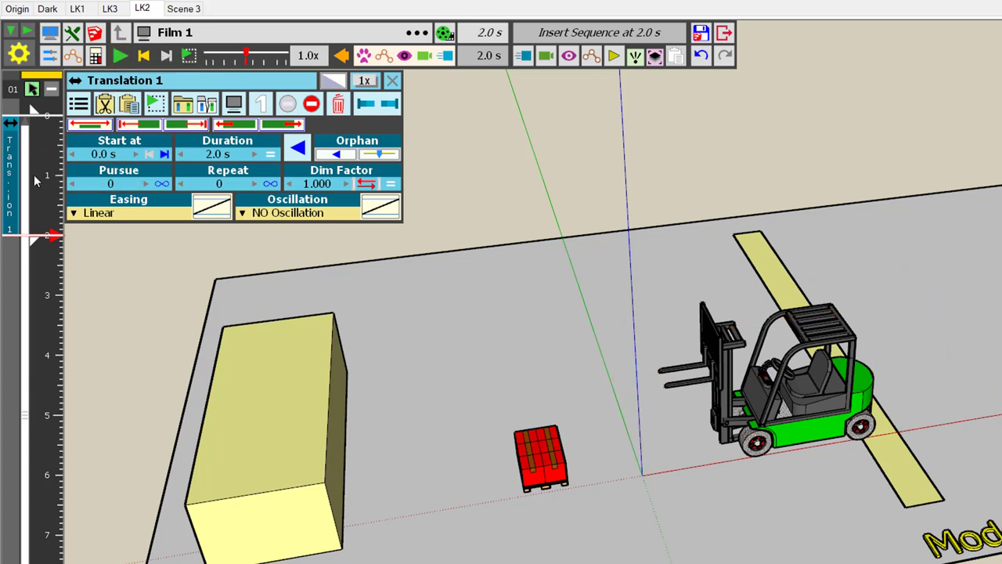
pyautogui.moveTo(22, 235)
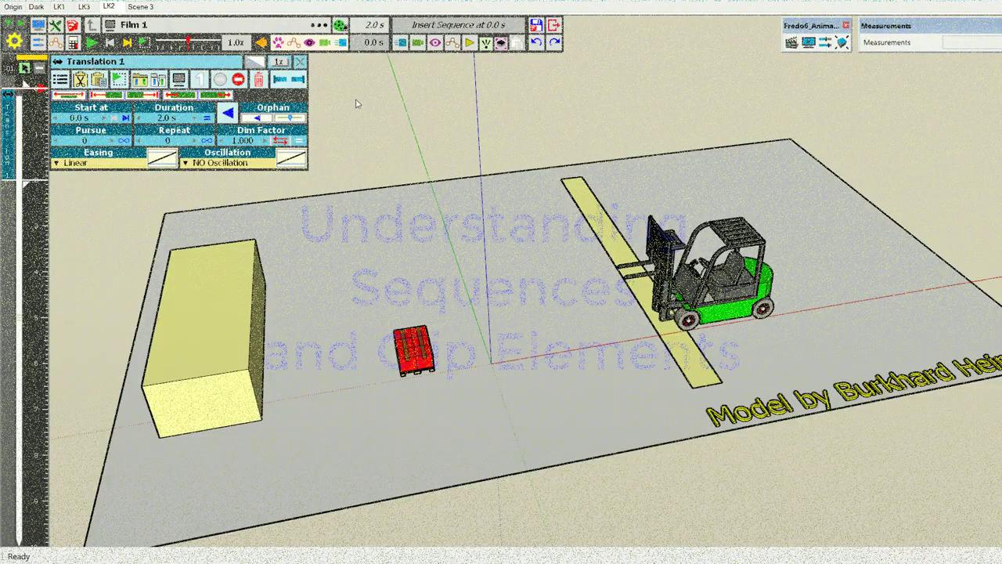
pyautogui.click(301, 61)
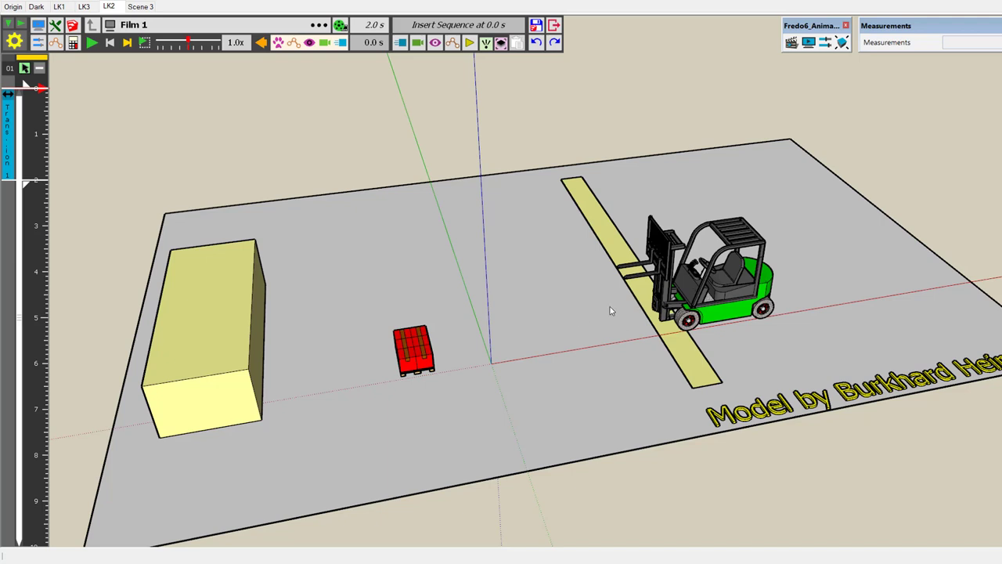
# - Open the Translation 1 sequence for editing and return to the film without changes
pyautogui.click(6, 133)
pyautogui.click(8, 137)
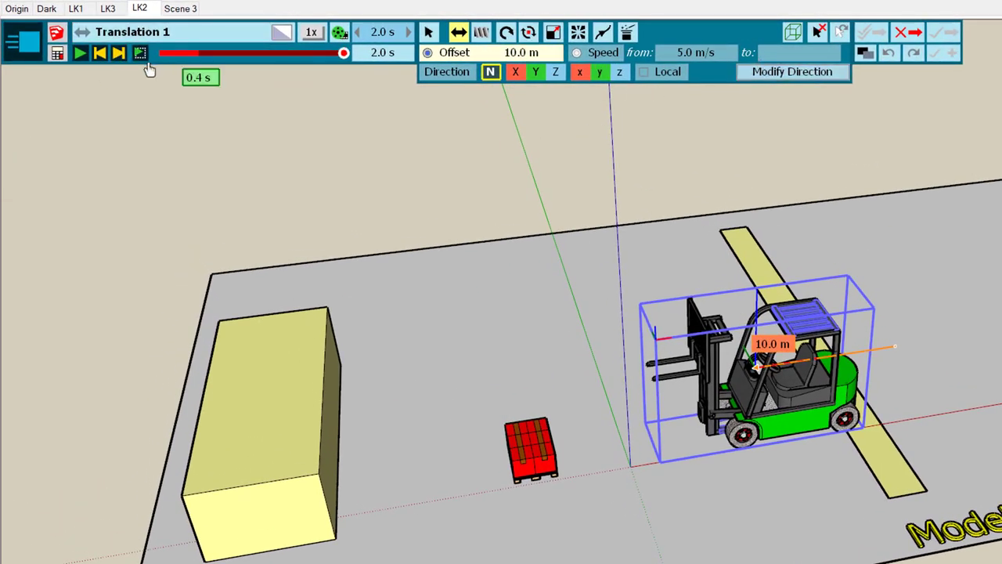
pyautogui.click(907, 35)
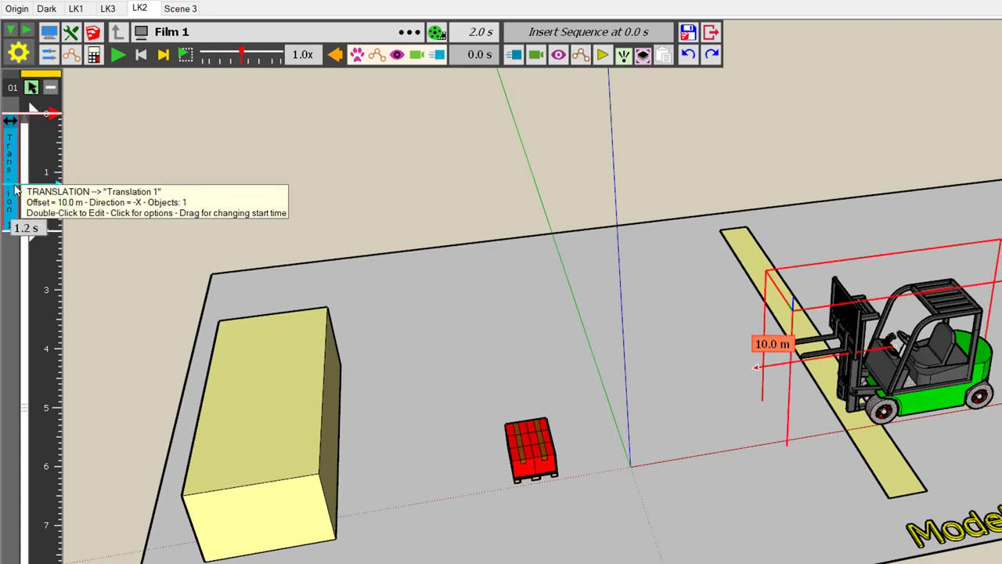
# - Lengthen the Translation 1 clip element to 4.0 s, play the film, and shift the element's start to 1.0 s
pyautogui.moveTo(14, 189); pyautogui.dragTo(8, 175)
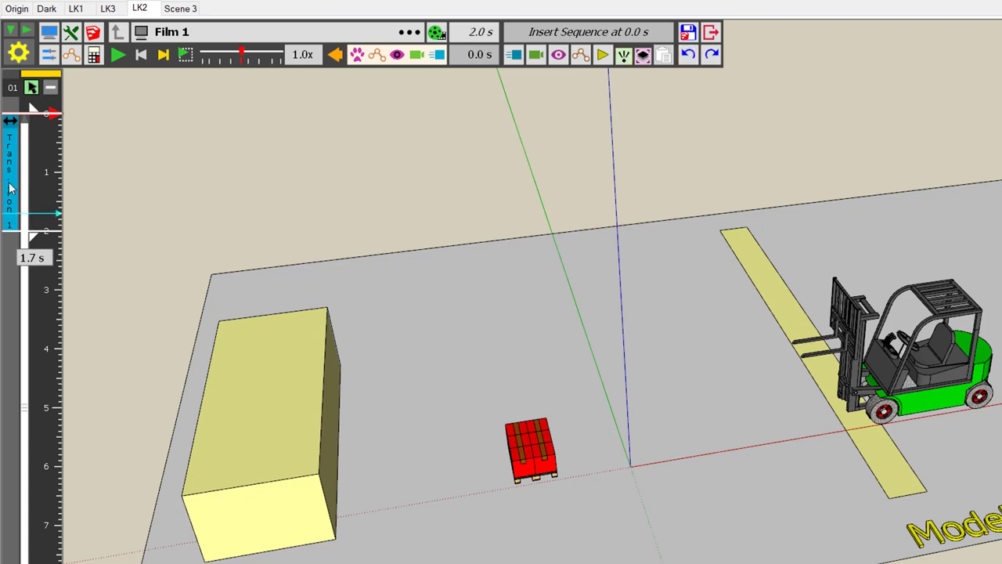
pyautogui.moveTo(9, 196)
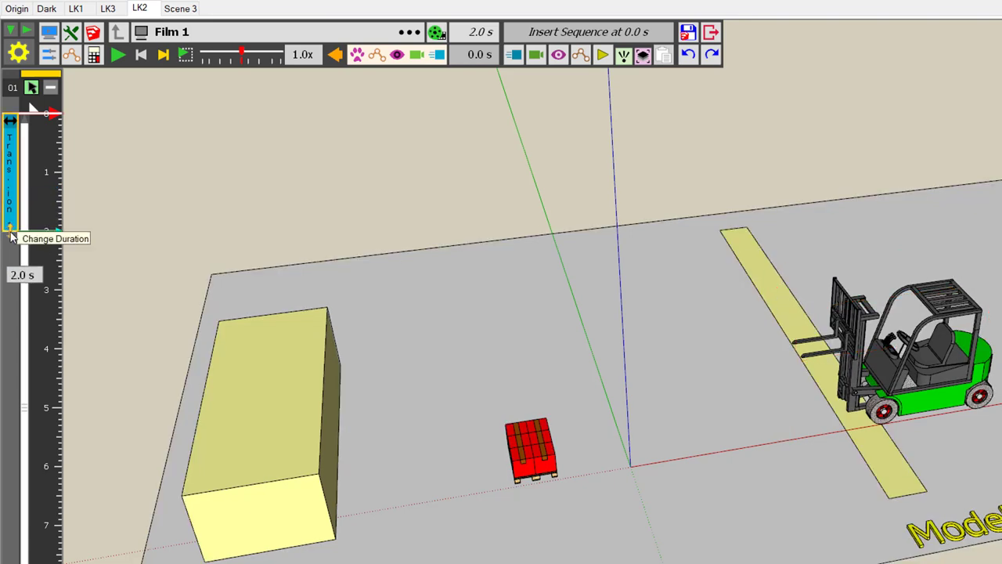
pyautogui.moveTo(11, 237); pyautogui.dragTo(10, 354)
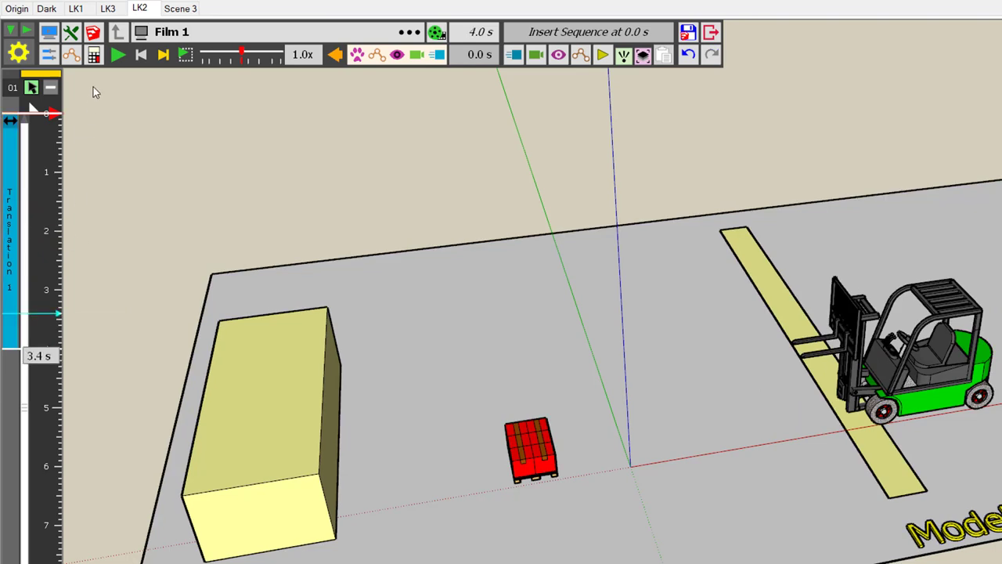
pyautogui.click(120, 55)
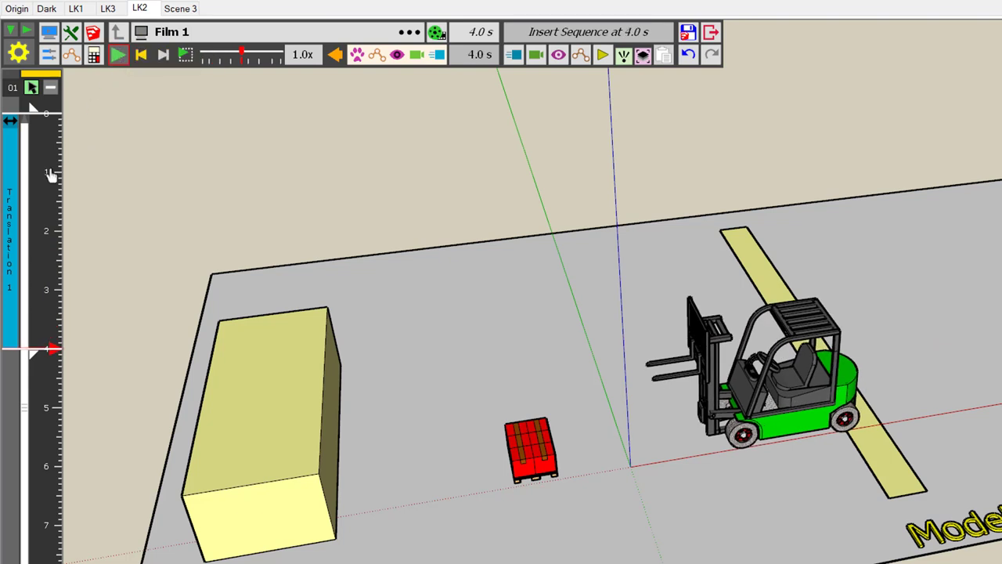
pyautogui.moveTo(10, 220); pyautogui.dragTo(12, 274)
pyautogui.doubleClick(11, 274)
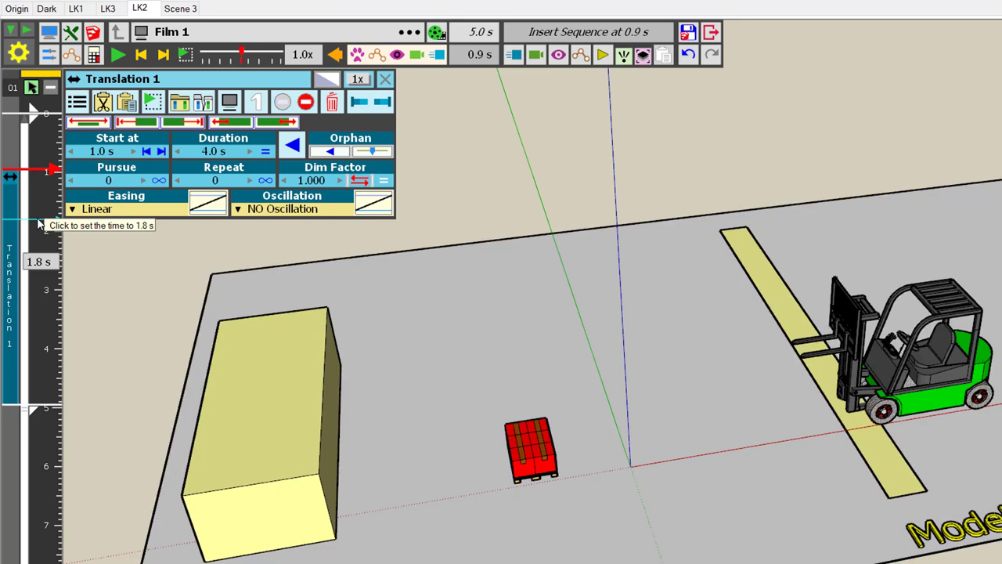
# - Try a Dim Factor of 2.000 on Translation 1 and set it back to 1.000
pyautogui.click(340, 181)
pyautogui.click(340, 181)
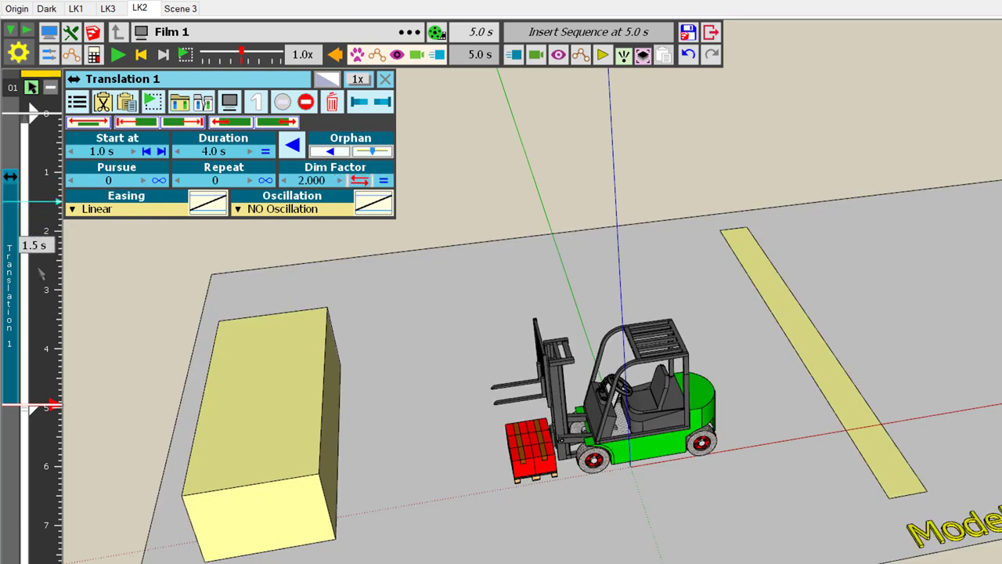
pyautogui.moveTo(35, 317)
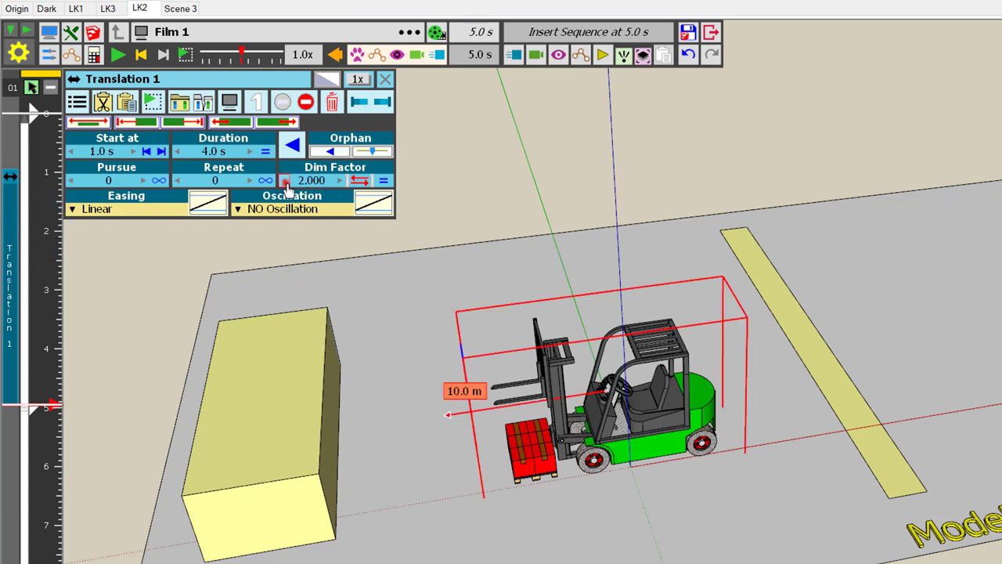
pyautogui.click(286, 185)
pyautogui.click(287, 184)
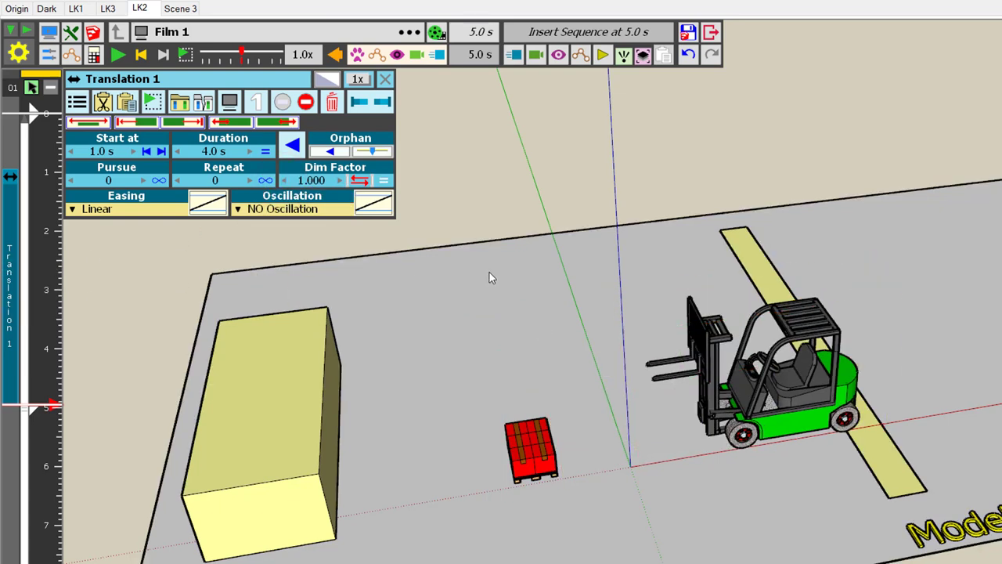
# - Check the sequence duration of Translation 1 in its own editor and return to the film
pyautogui.click(7, 259)
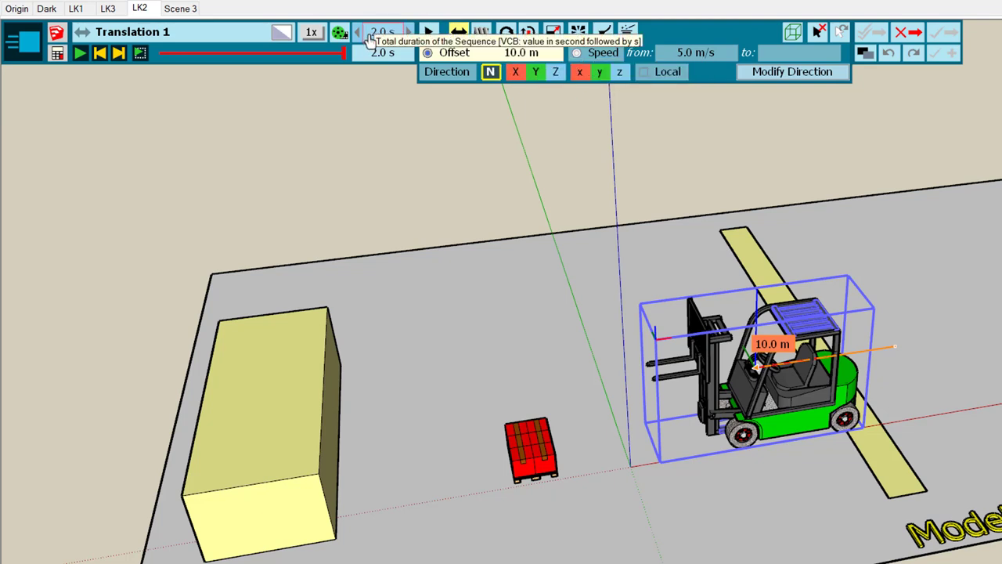
pyautogui.click(902, 35)
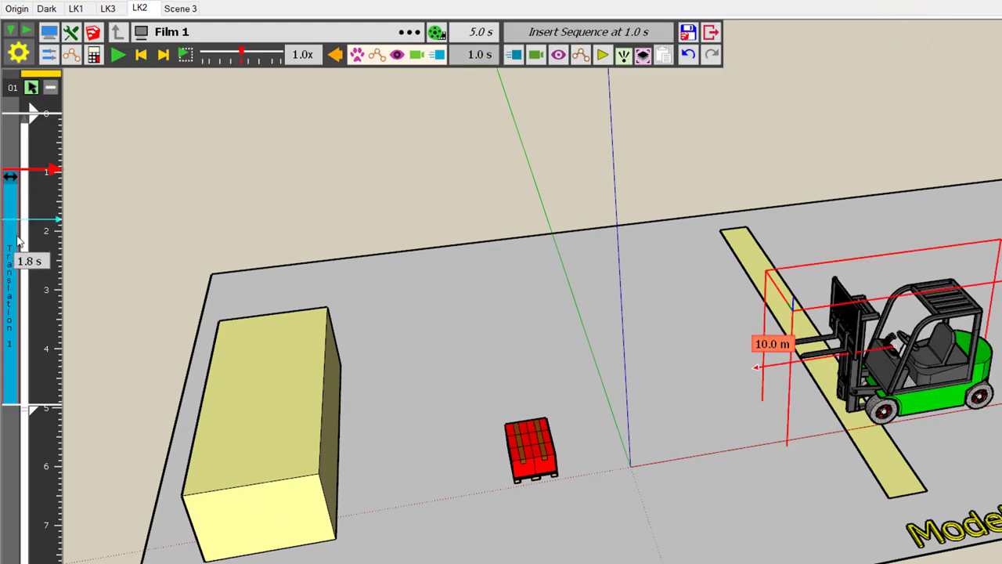
# - Insert the existing Translation 1 sequence a second time in the film at 5.0 s
pyautogui.moveTo(51, 172); pyautogui.dragTo(47, 412)
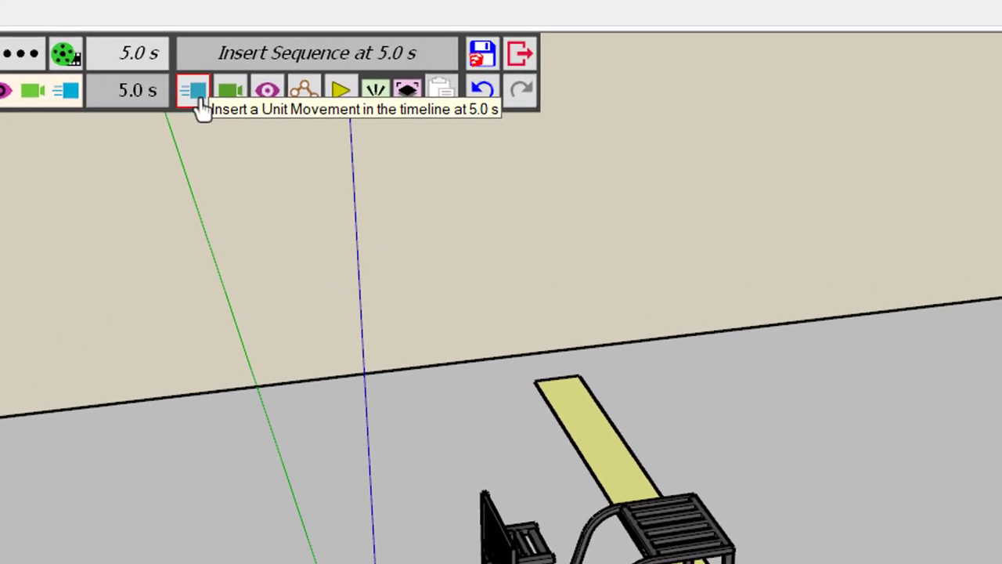
pyautogui.click(517, 61)
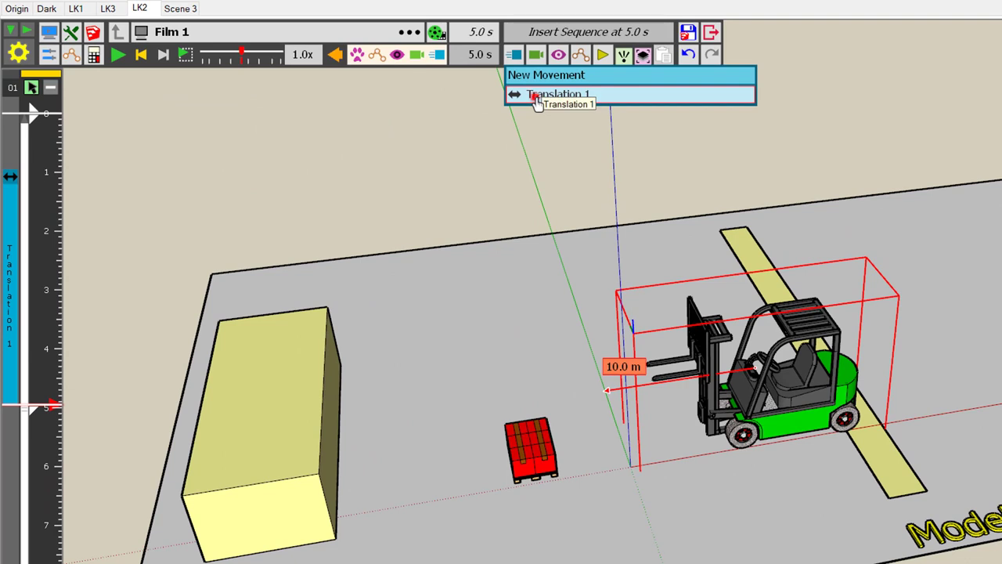
pyautogui.click(538, 98)
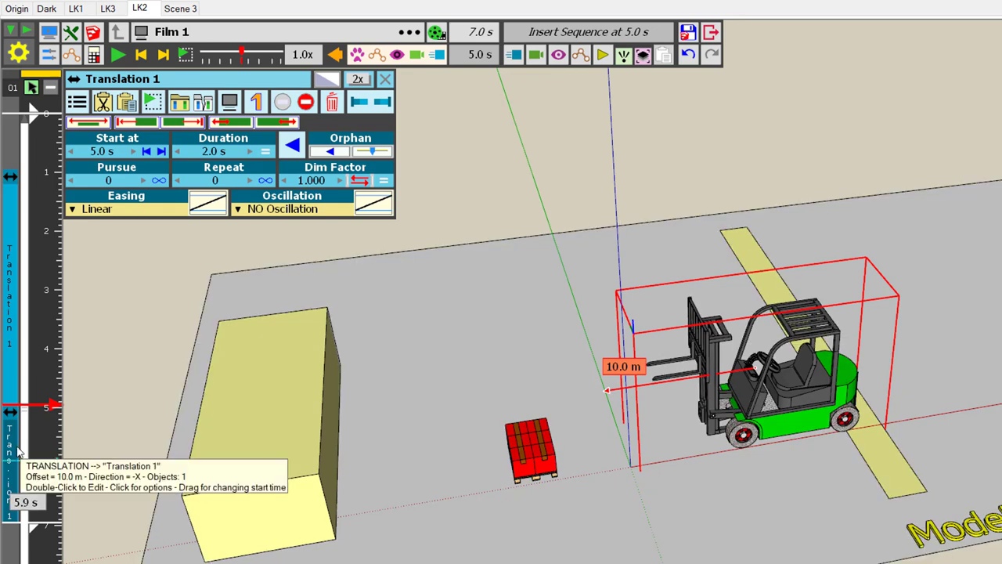
# - Scrub back through the first translation and shift the start of the second Translation 1 element to 6.0 s
pyautogui.click(49, 404)
pyautogui.moveTo(50, 404)
pyautogui.mouseDown()
pyautogui.moveTo(49, 332)
pyautogui.moveTo(50, 541)
pyautogui.moveTo(50, 178)
pyautogui.mouseUp()
pyautogui.moveTo(8, 453); pyautogui.dragTo(11, 511)
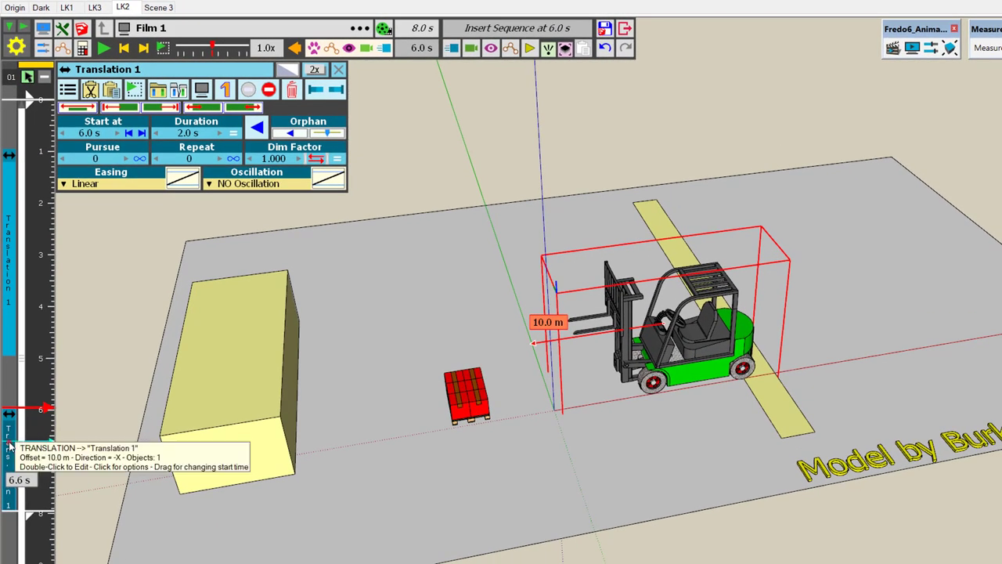
# - Reverse the playing direction of the second Translation 1 element and set the film's current time to 5.4 s
pyautogui.click(9, 445)
pyautogui.click(9, 444)
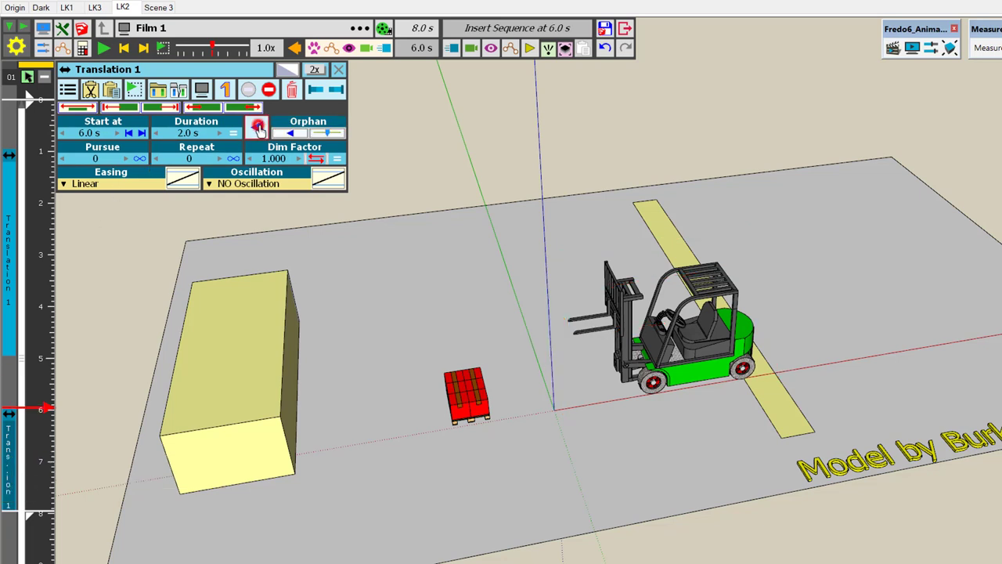
pyautogui.click(258, 128)
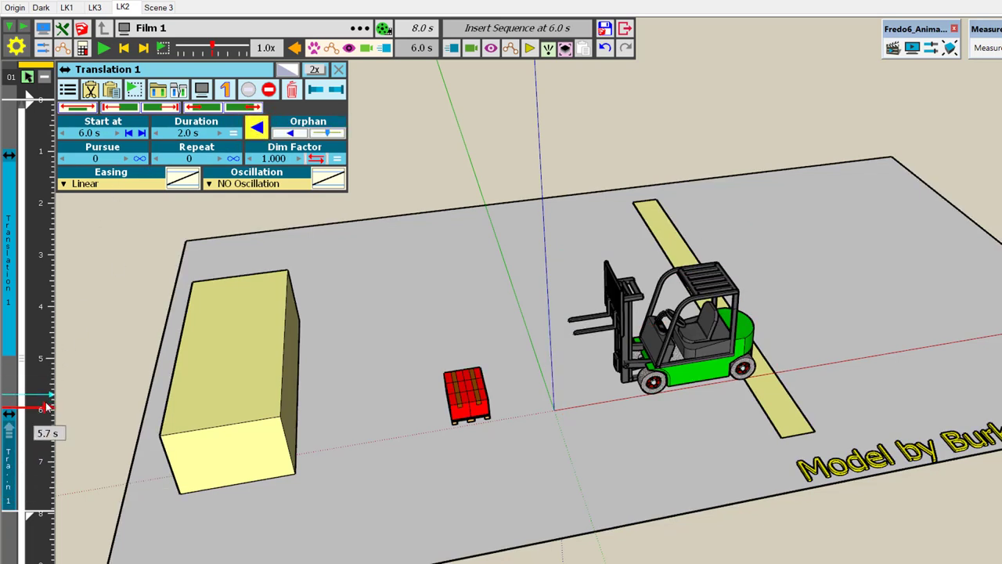
pyautogui.moveTo(47, 407); pyautogui.dragTo(44, 379)
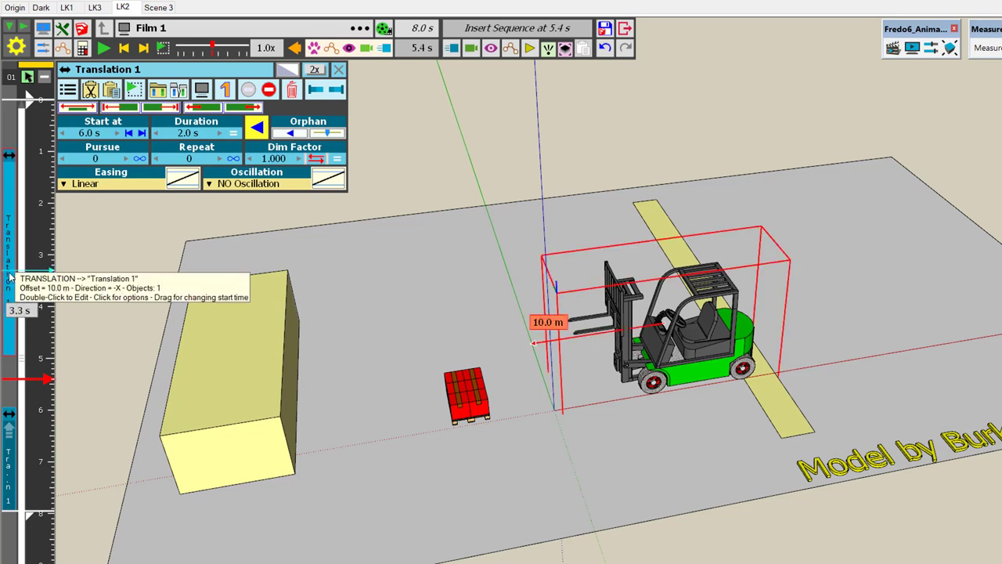
# - Remove the first Translation 1 element from the film timeline and set the film's current time to 3.8 s
pyautogui.moveTo(8, 273); pyautogui.dragTo(87, 280)
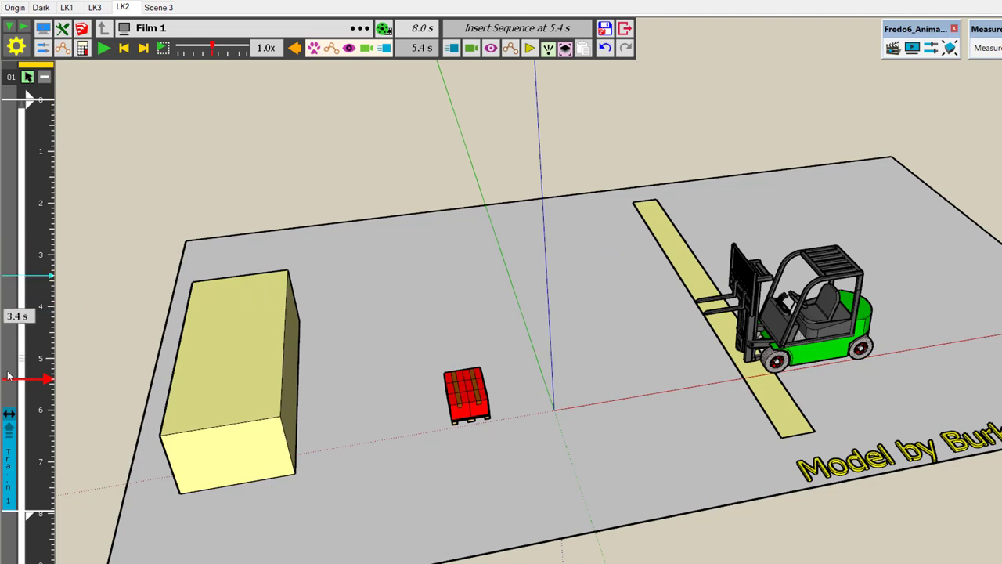
pyautogui.click(452, 49)
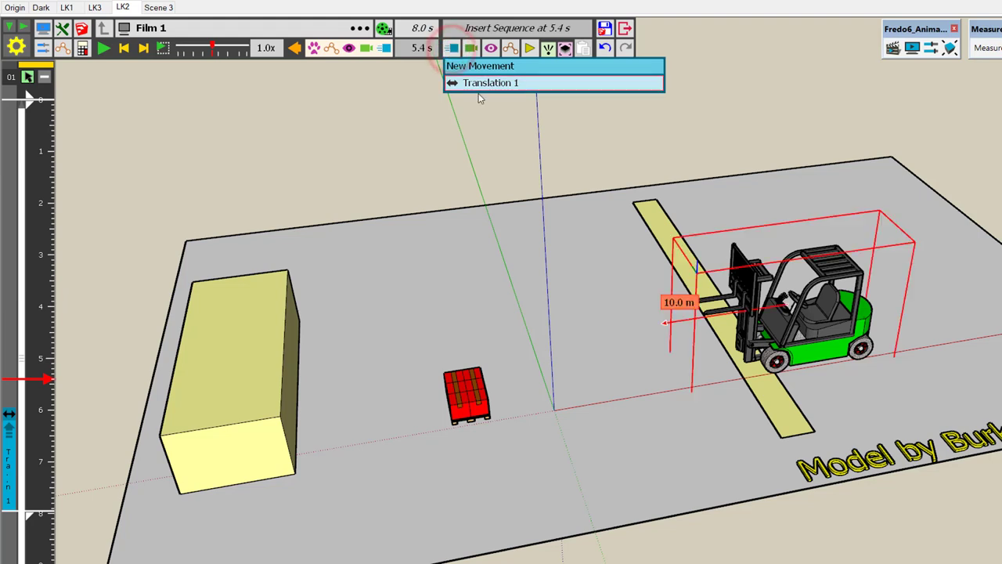
pyautogui.moveTo(9, 440)
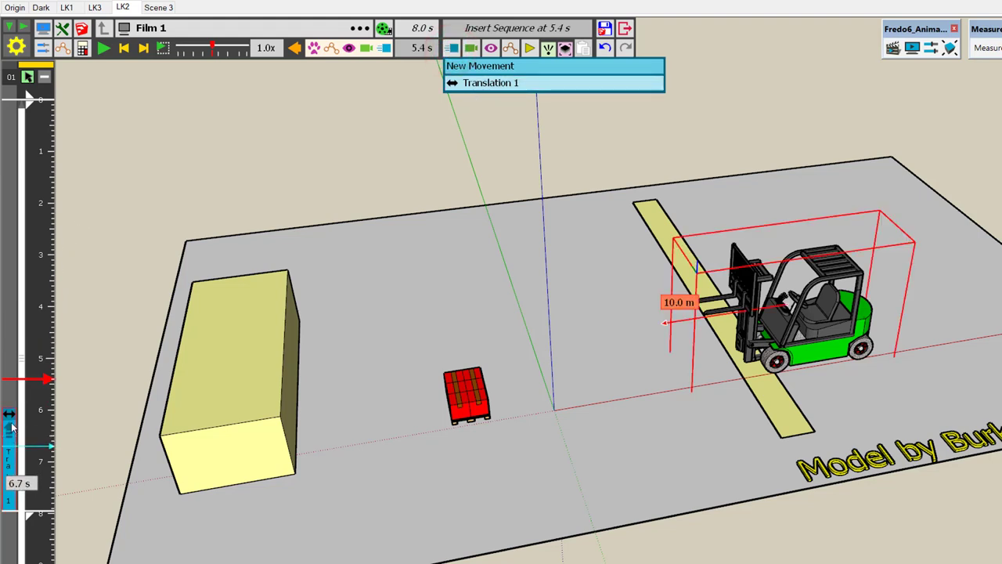
pyautogui.click(39, 378)
pyautogui.moveTo(39, 384)
pyautogui.mouseDown()
pyautogui.moveTo(37, 513)
pyautogui.moveTo(44, 298)
pyautogui.mouseUp()
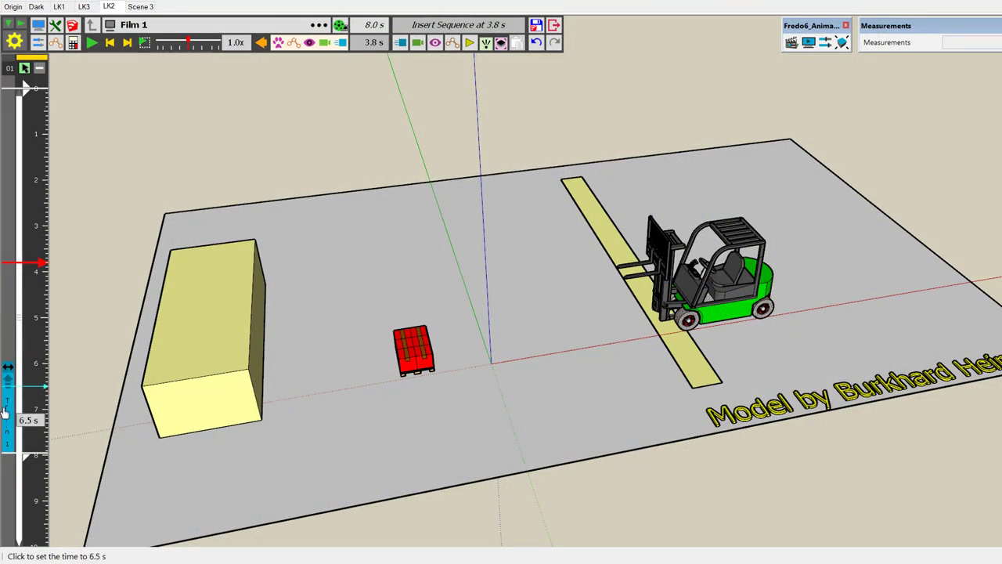
# - Move the remaining Translation 1 element to start at 0.0 s, then open its start-time entry and dismiss it
pyautogui.moveTo(8, 405)
pyautogui.moveTo(8, 406); pyautogui.dragTo(8, 108)
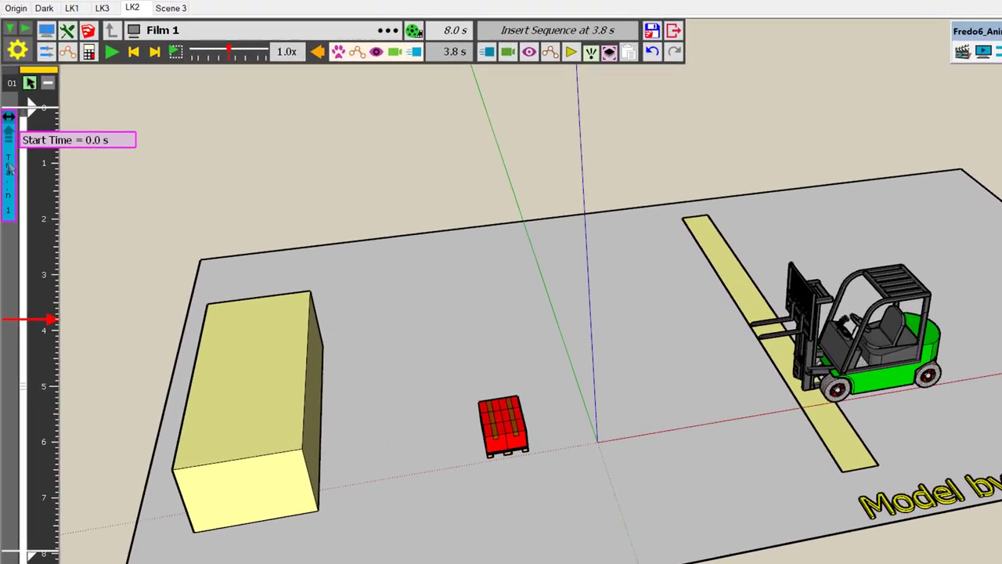
pyautogui.doubleClick(9, 166)
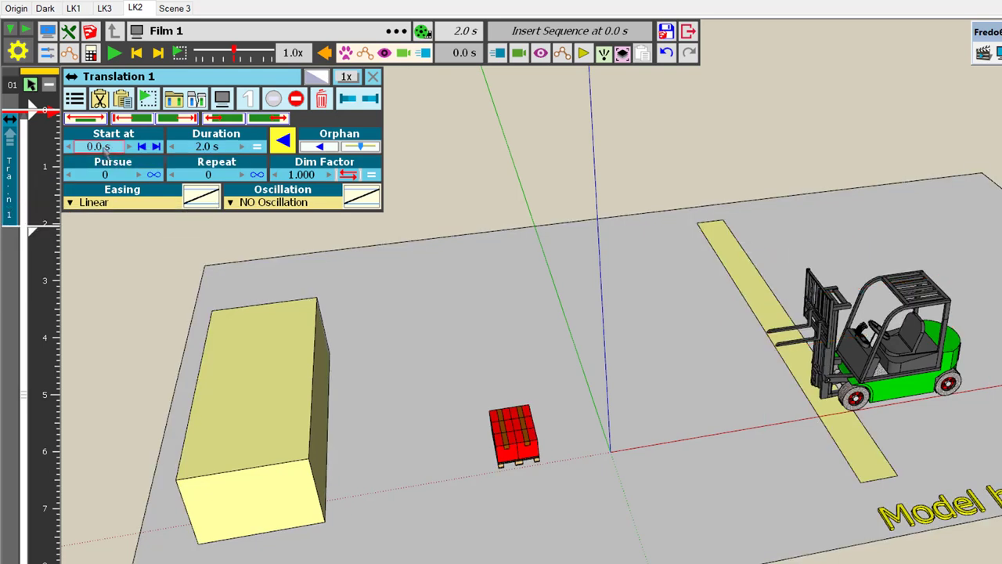
pyautogui.click(99, 147)
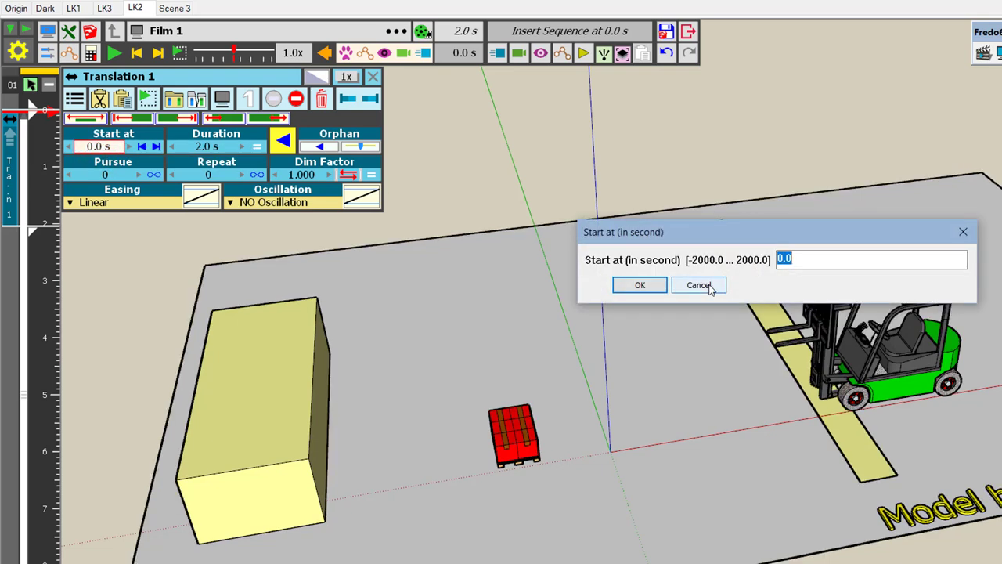
pyautogui.click(707, 286)
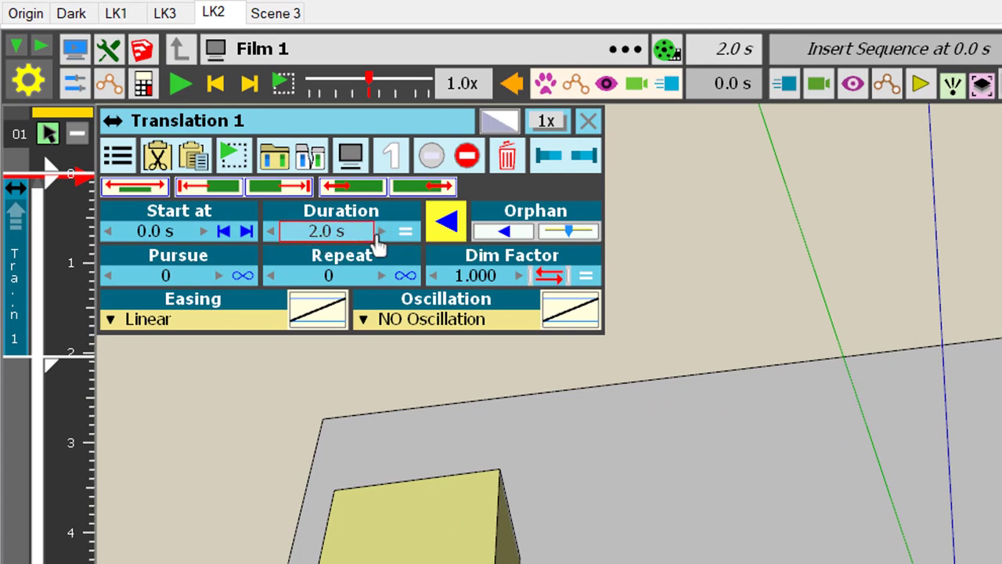
# - Set the duration of the Translation 1 element to 4.0 s and play the film
pyautogui.click(380, 232)
pyautogui.click(382, 232)
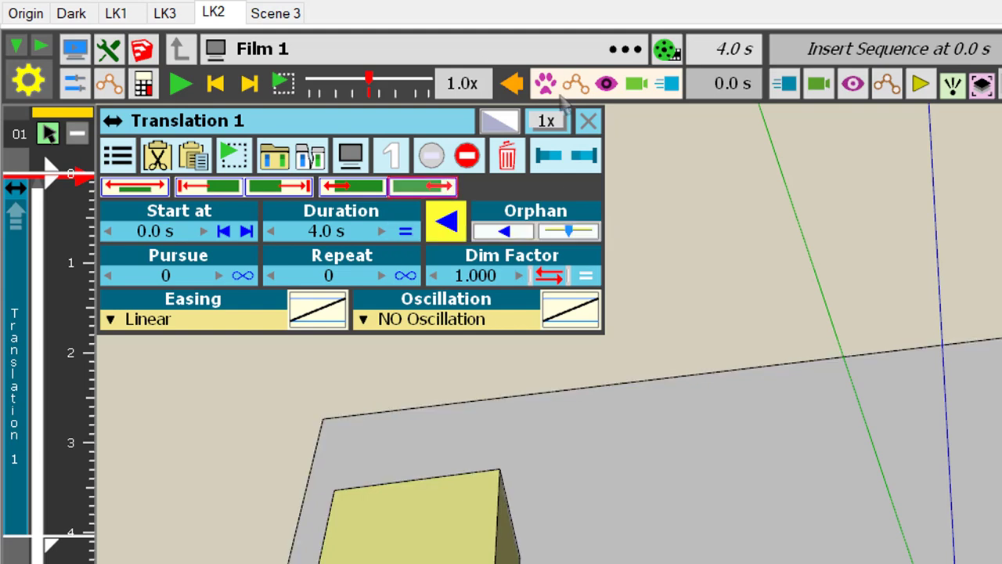
pyautogui.click(592, 122)
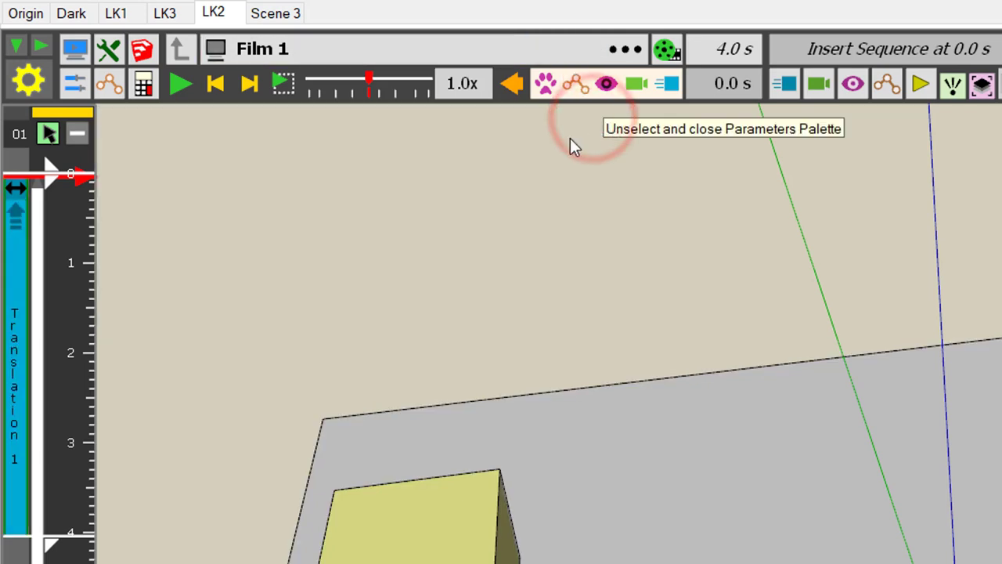
pyautogui.doubleClick(18, 346)
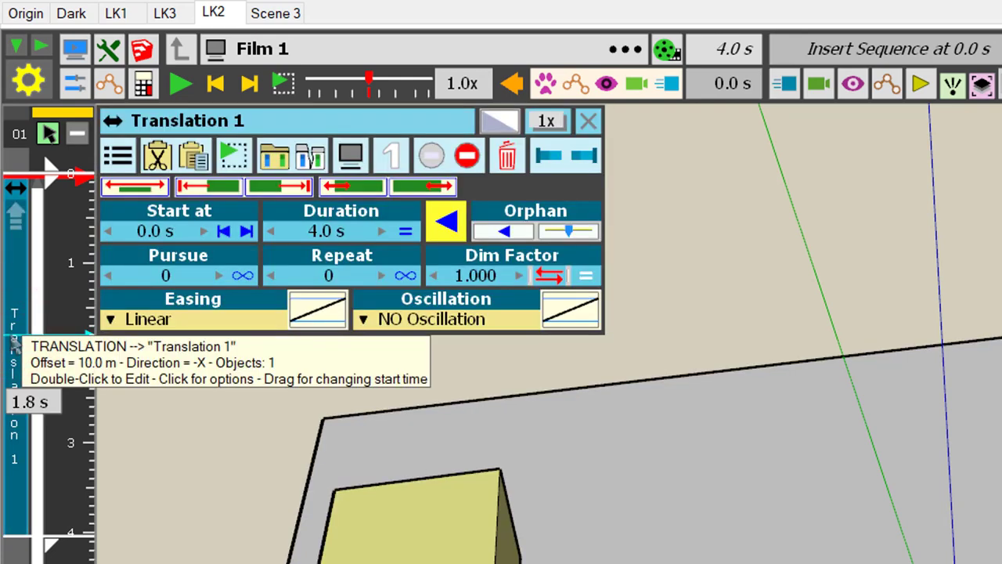
pyautogui.click(588, 121)
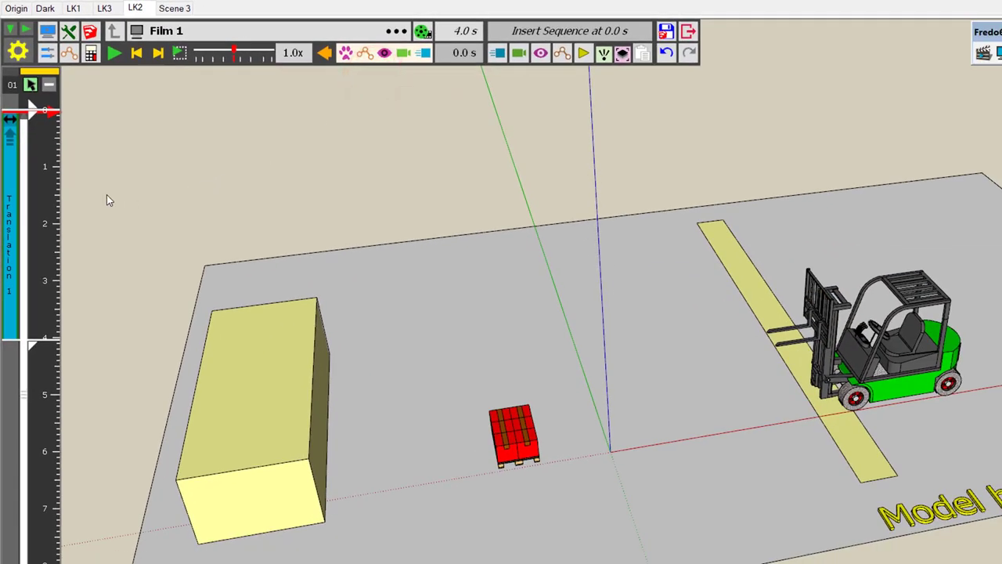
pyautogui.click(113, 52)
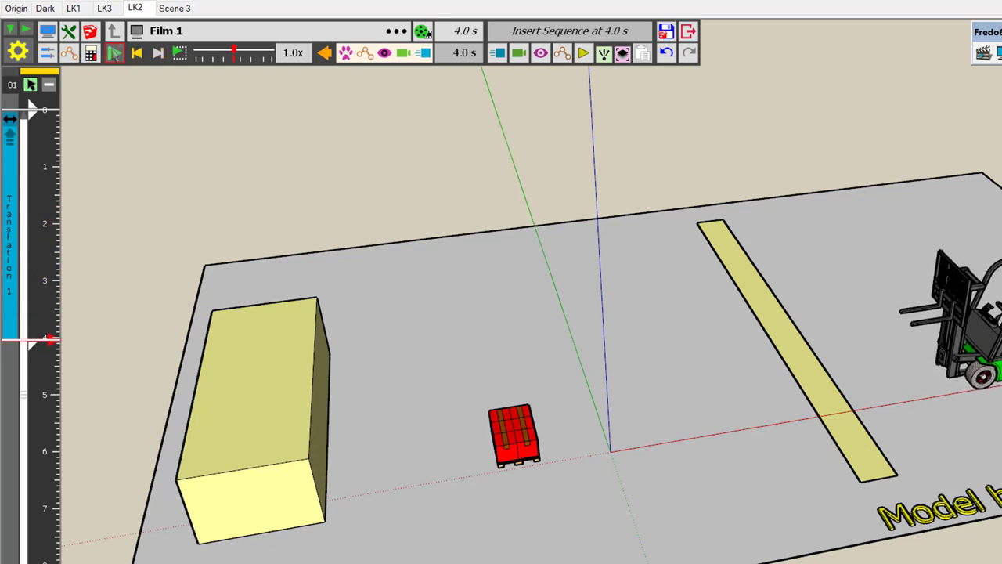
# - Switch the Translation 1 element back to forward playing direction and play the film again
pyautogui.click(14, 180)
pyautogui.click(283, 143)
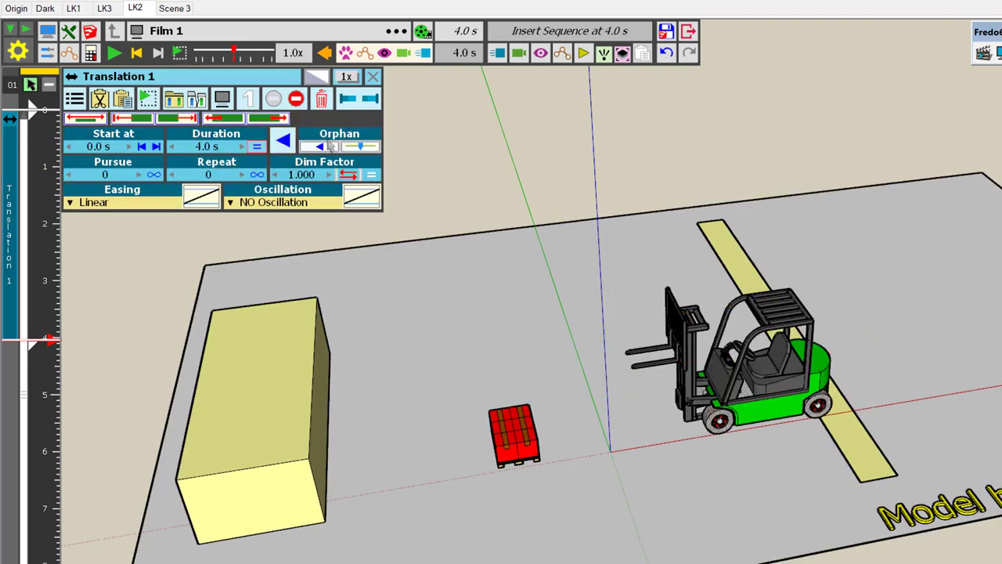
pyautogui.click(373, 78)
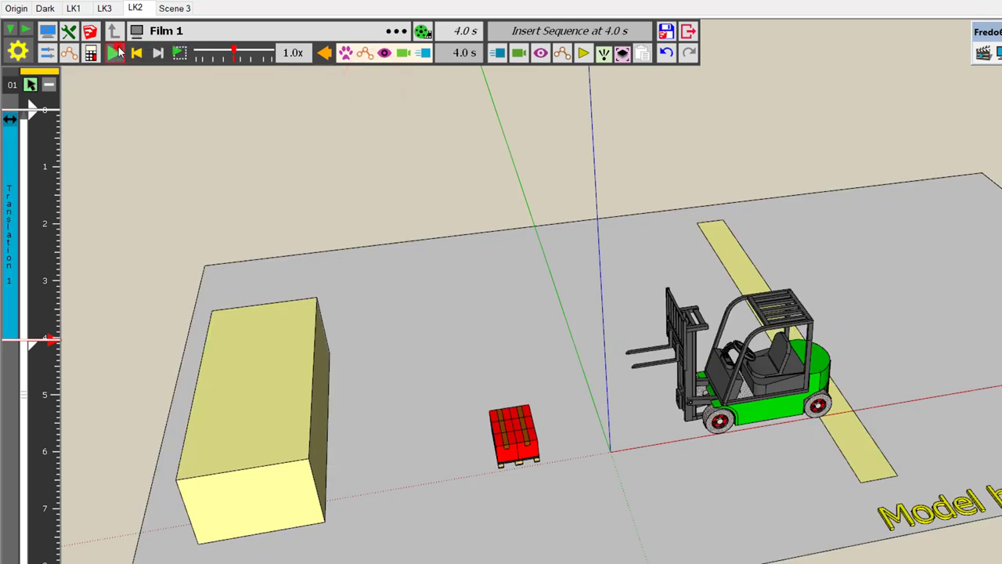
pyautogui.click(115, 52)
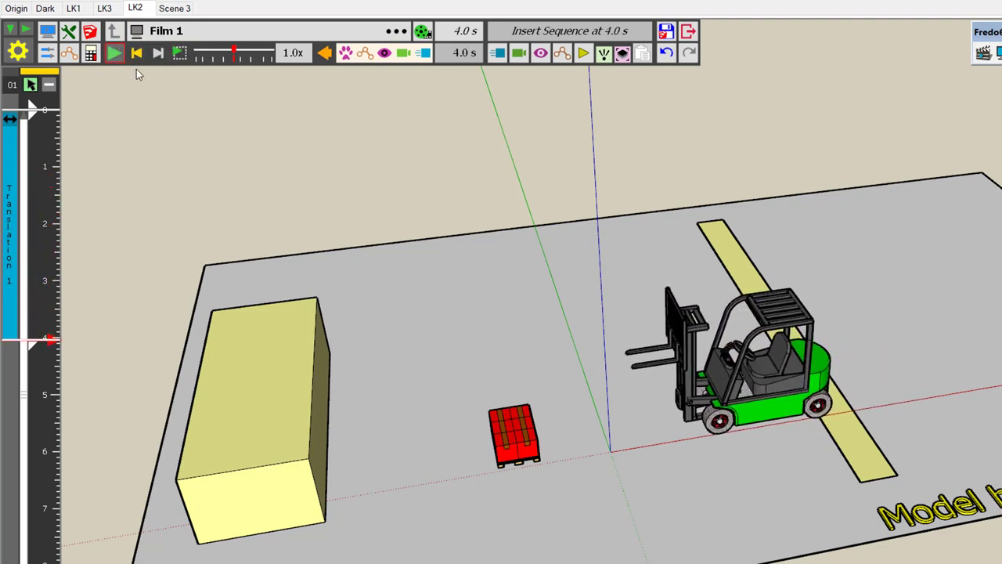
# - Scrub back and forth through the early part of the translation, leaving the film's current time at 1.3 s
pyautogui.moveTo(53, 254)
pyautogui.mouseDown()
pyautogui.moveTo(57, 151)
pyautogui.moveTo(53, 263)
pyautogui.mouseUp()
pyautogui.moveTo(53, 215); pyautogui.dragTo(48, 177)
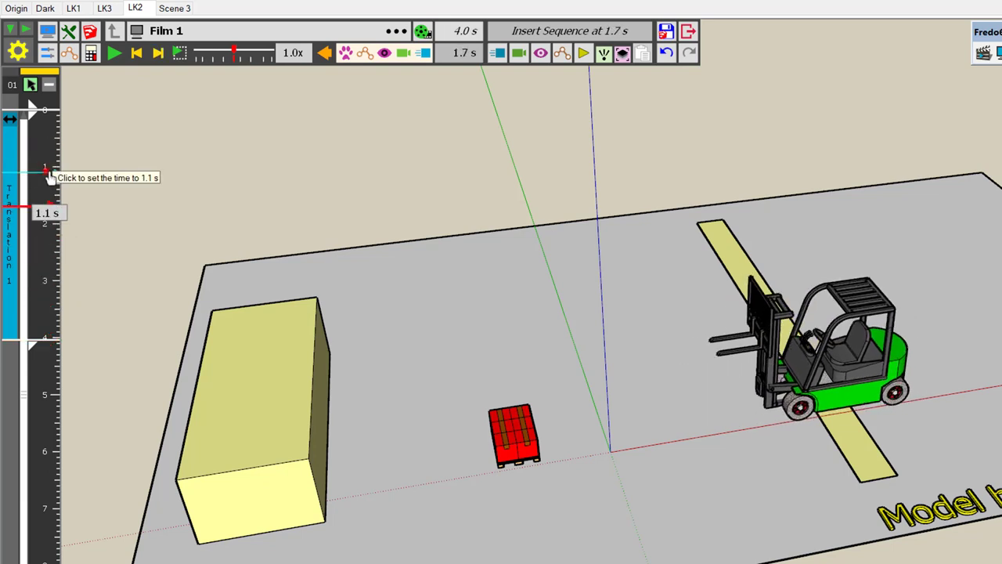
pyautogui.click(48, 176)
pyautogui.moveTo(49, 224)
pyautogui.mouseDown()
pyautogui.moveTo(52, 266)
pyautogui.moveTo(53, 164)
pyautogui.moveTo(53, 188)
pyautogui.mouseUp()
pyautogui.click(53, 188)
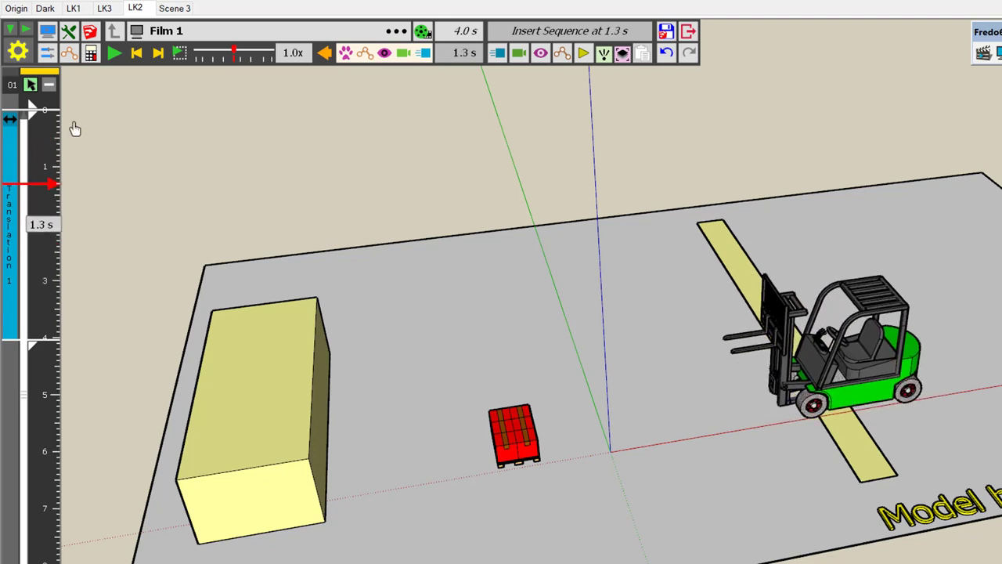
# - Jump between the film's start and end, then scrub from the start to 2.2 s
pyautogui.click(138, 54)
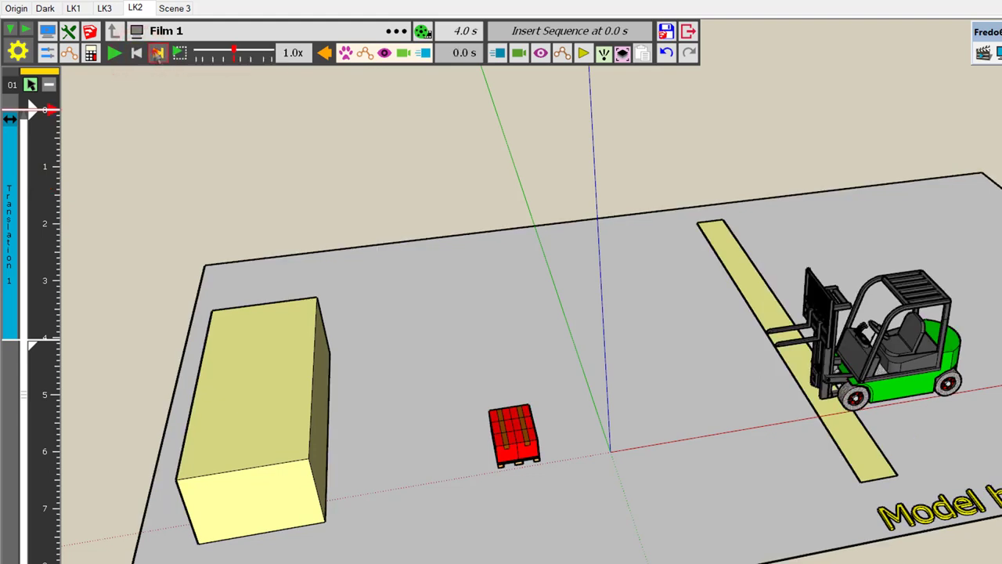
pyautogui.click(158, 52)
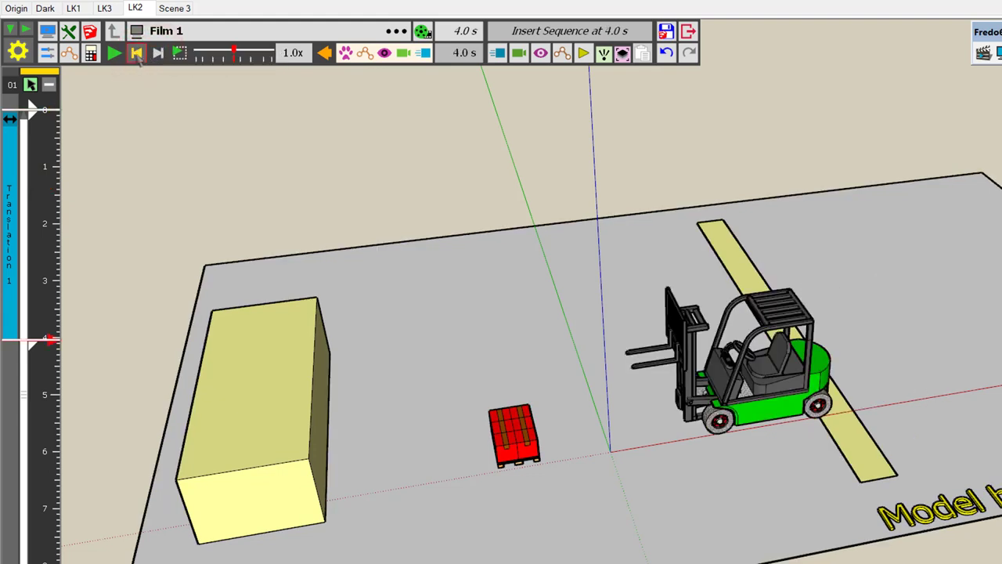
pyautogui.click(138, 55)
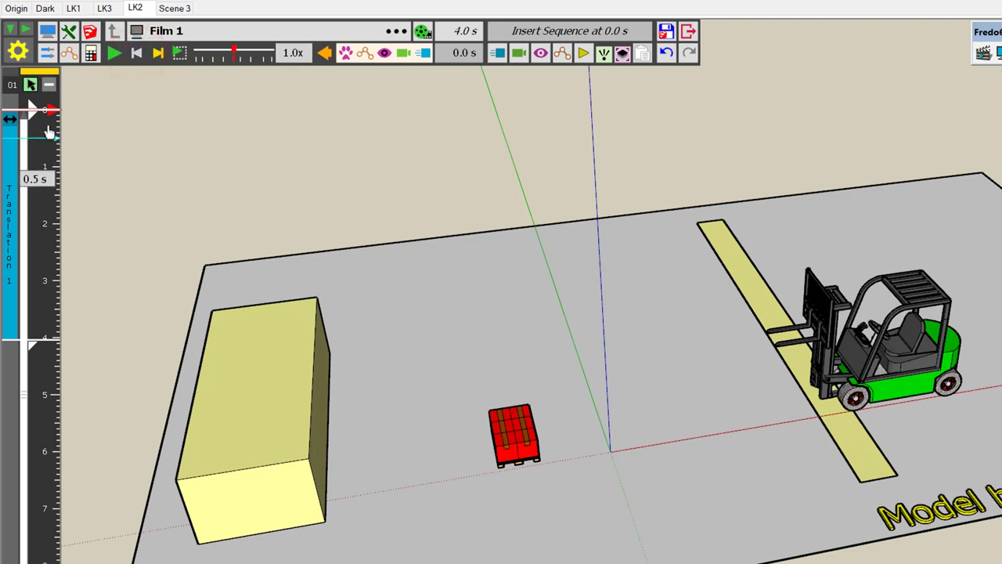
pyautogui.moveTo(53, 111); pyautogui.dragTo(48, 235)
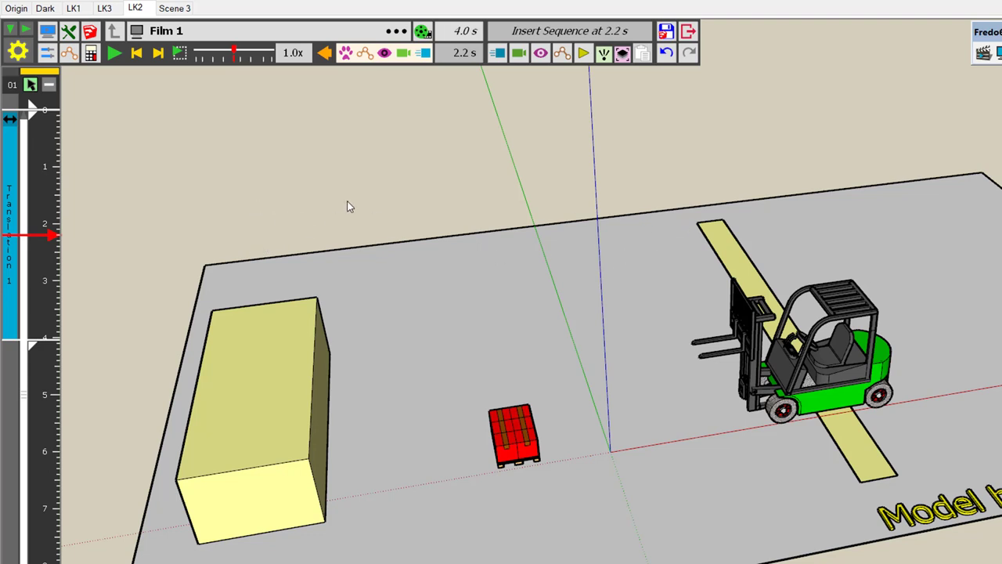
# - Rewind the film to its start, set the playback speed to 10.0x and play it
pyautogui.moveTo(239, 61)
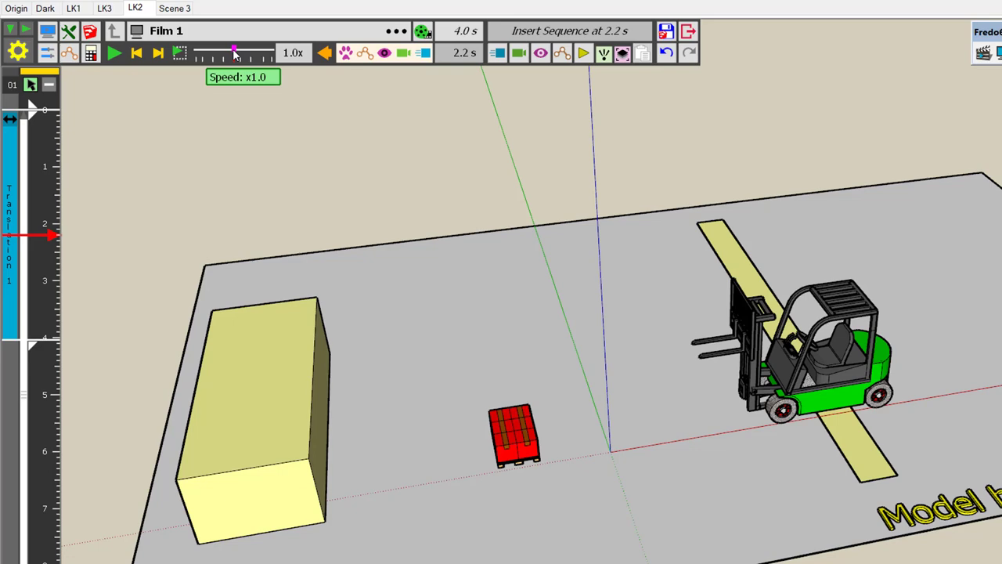
pyautogui.click(136, 53)
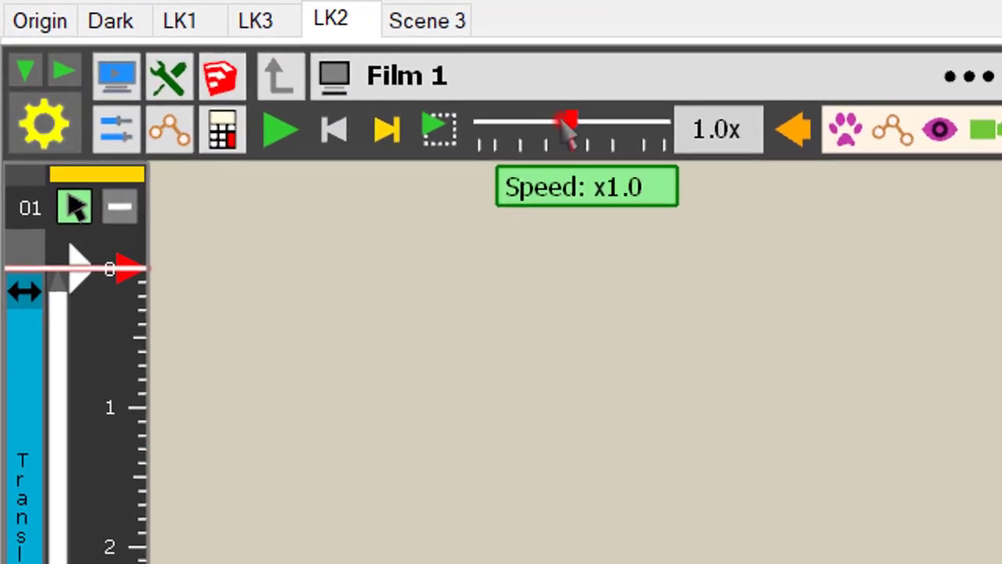
pyautogui.click(234, 50)
pyautogui.moveTo(590, 125); pyautogui.dragTo(656, 129)
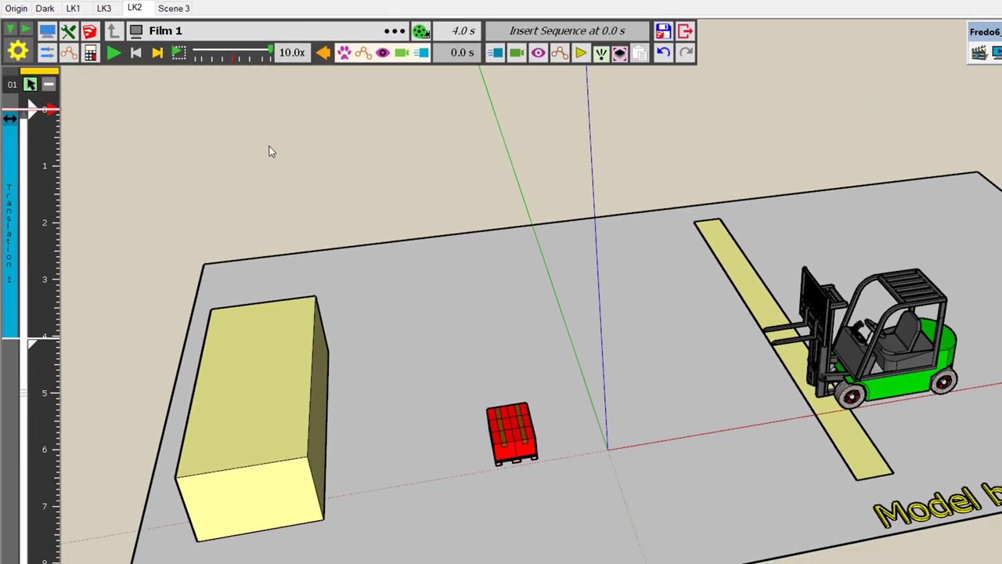
pyautogui.click(114, 52)
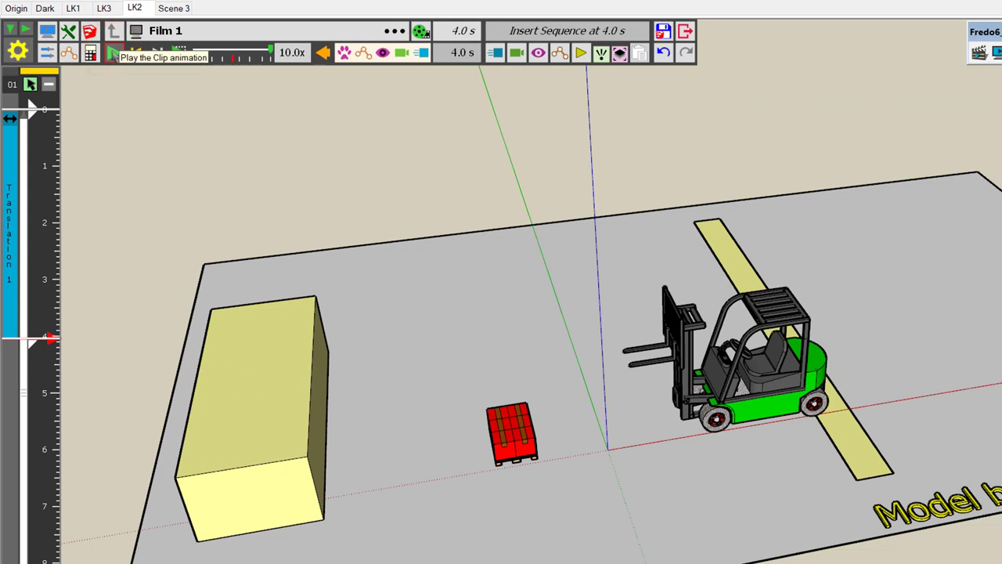
# - Play the film in slow motion at 0.2x speed and reset the playback speed to 1.0x
pyautogui.moveTo(273, 53)
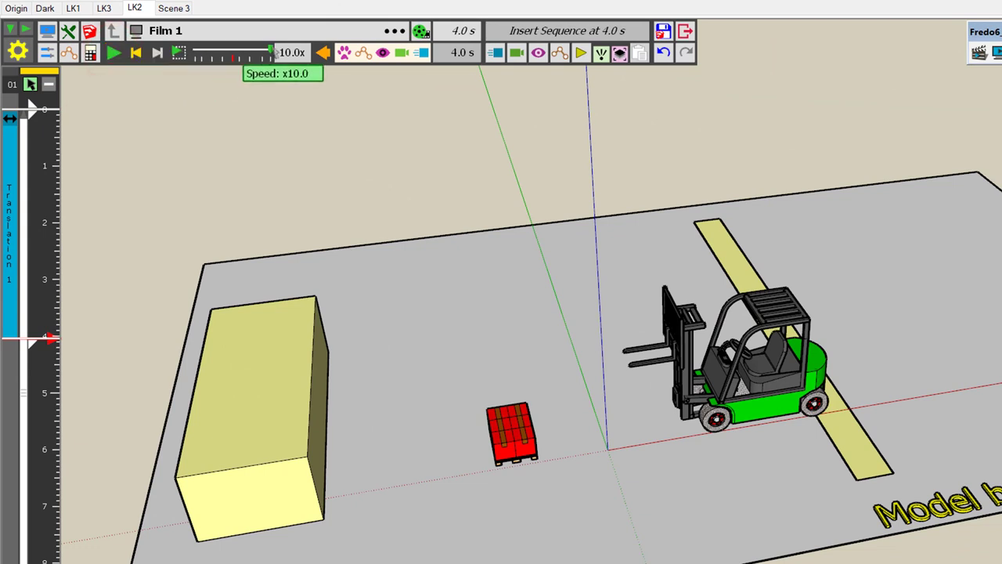
pyautogui.moveTo(273, 53); pyautogui.dragTo(204, 61)
pyautogui.click(113, 53)
pyautogui.click(113, 52)
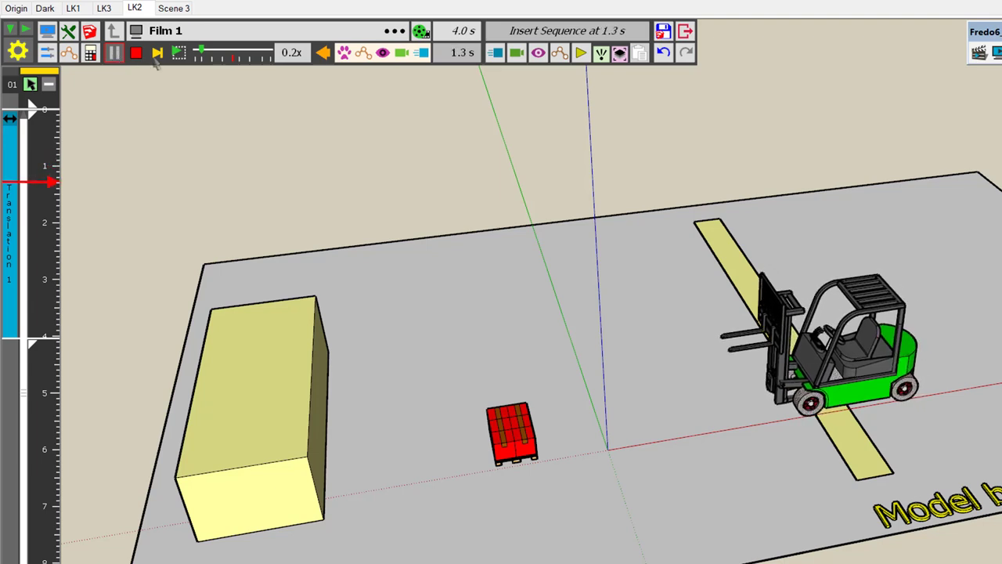
pyautogui.moveTo(202, 53); pyautogui.dragTo(235, 52)
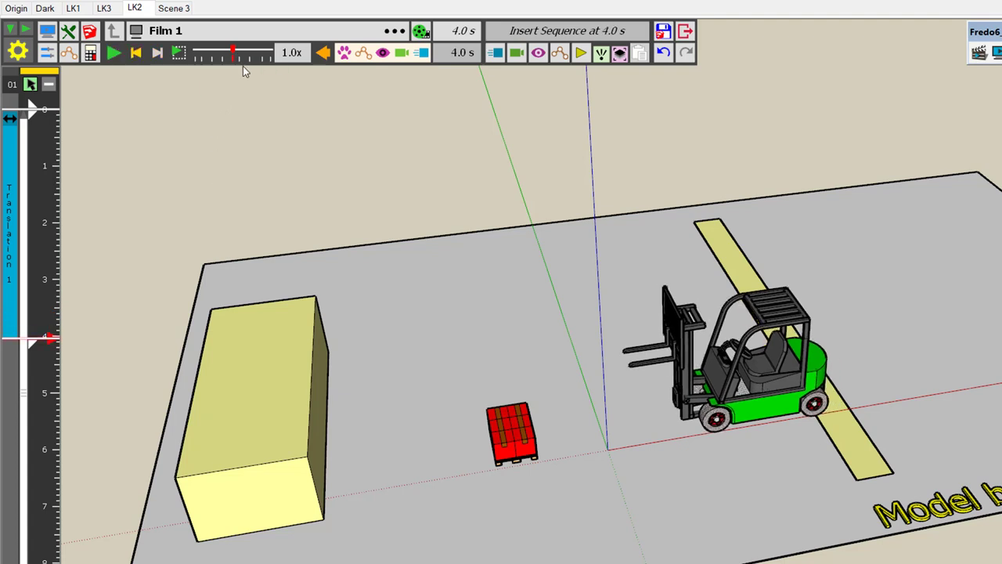
# - Save all animation data in the model together with the SketchUp model
pyautogui.moveTo(234, 54)
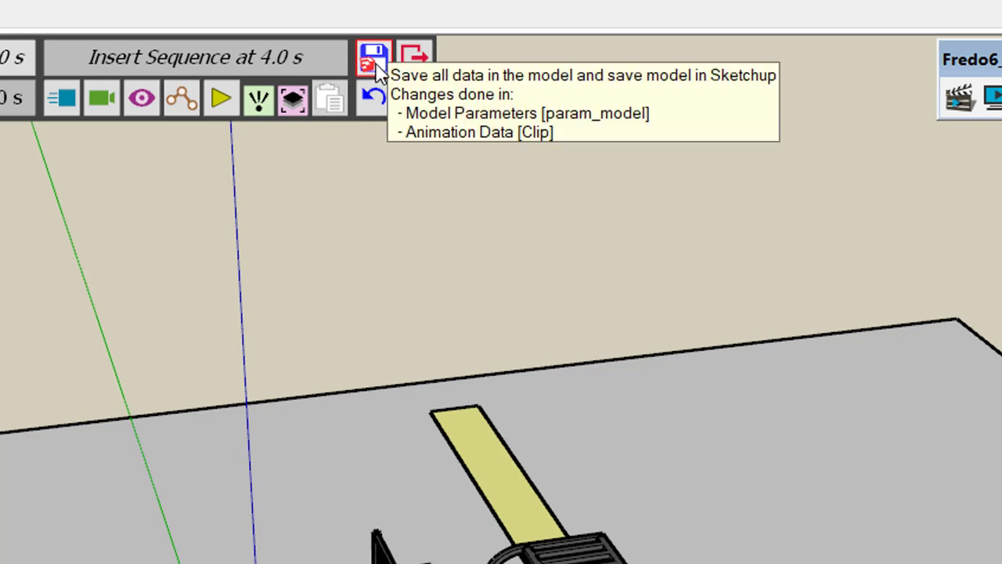
pyautogui.click(382, 69)
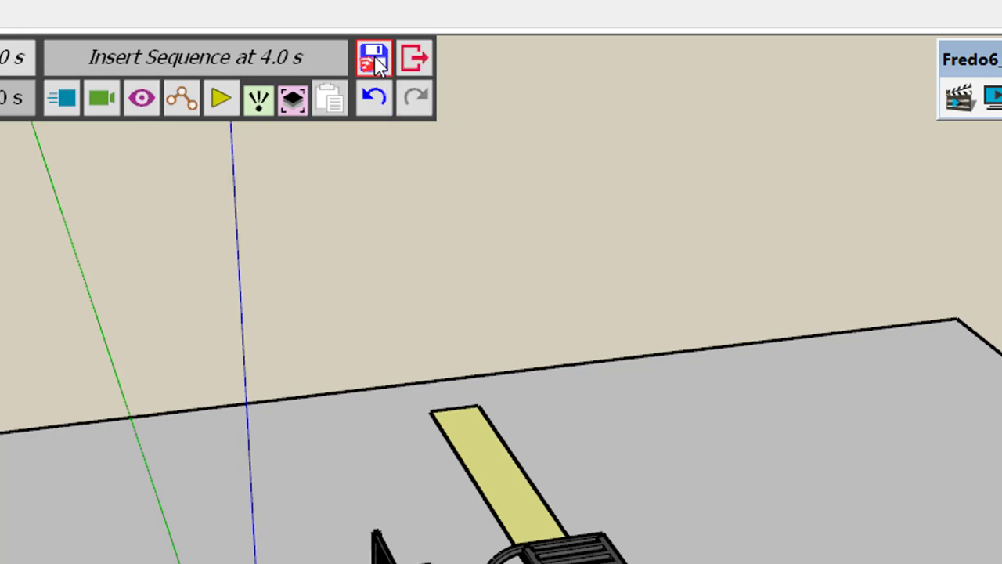
pyautogui.click(374, 59)
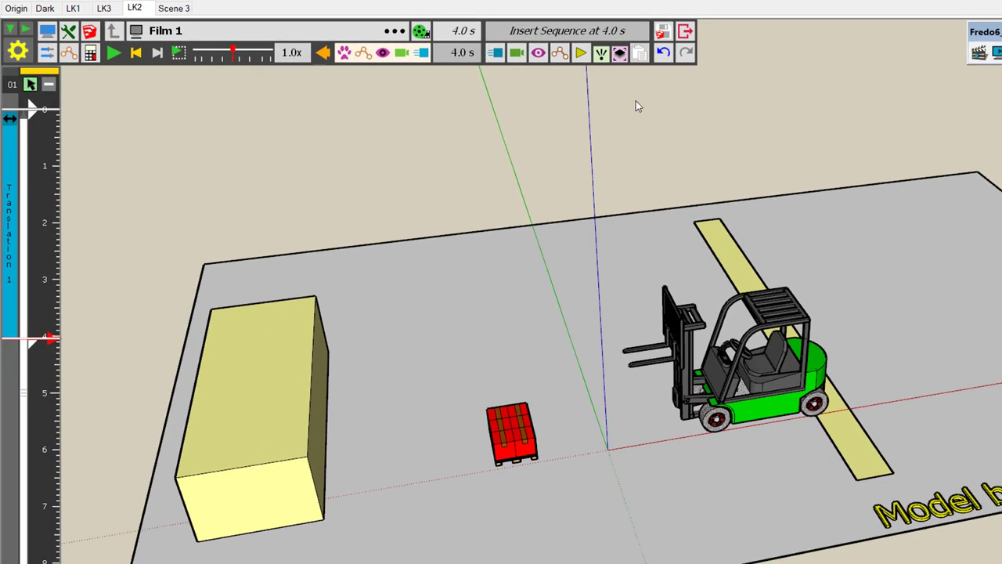
# - Exit Animator and launch it again to reopen Film 1 with its Translation 1 element
pyautogui.click(685, 32)
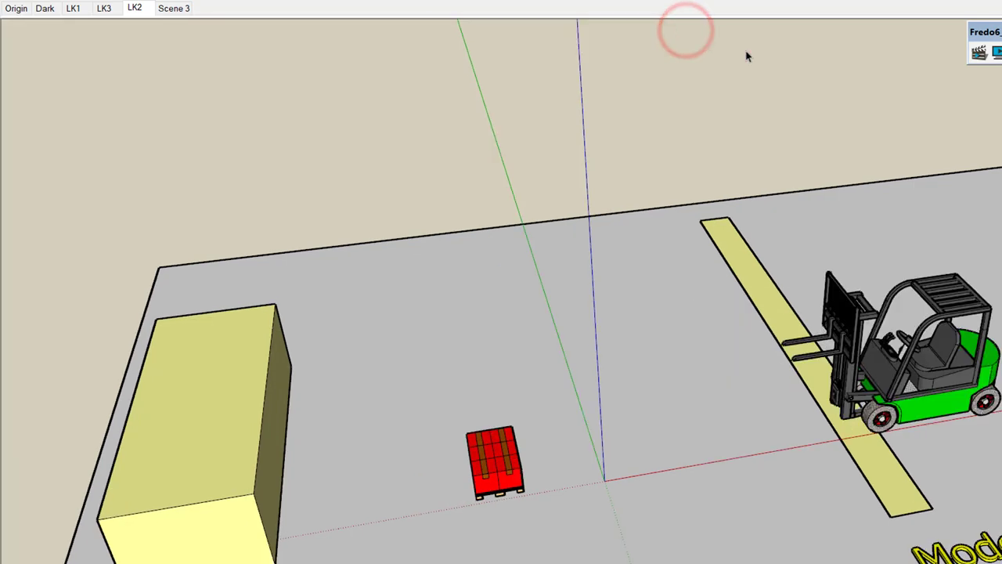
pyautogui.click(905, 50)
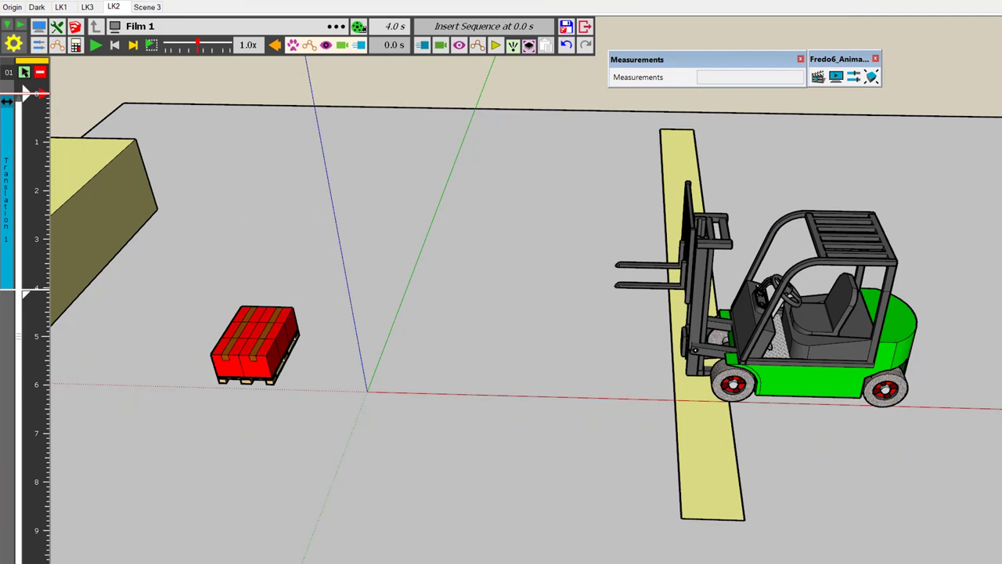
pyautogui.moveTo(10, 209)
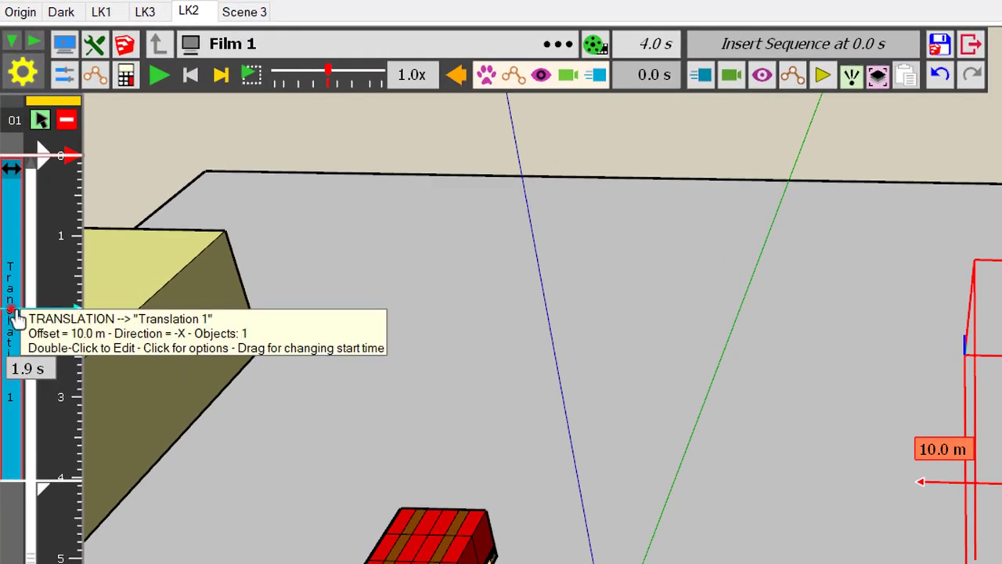
# - Open Translation 1 for editing, set its total sequence duration to 6 seconds and return to the film
pyautogui.doubleClick(16, 317)
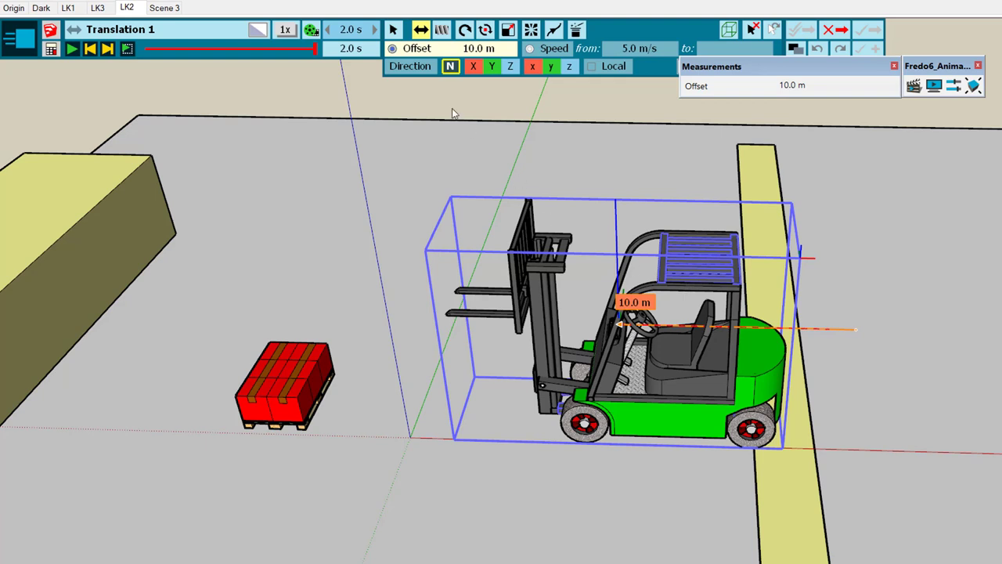
pyautogui.click(347, 29)
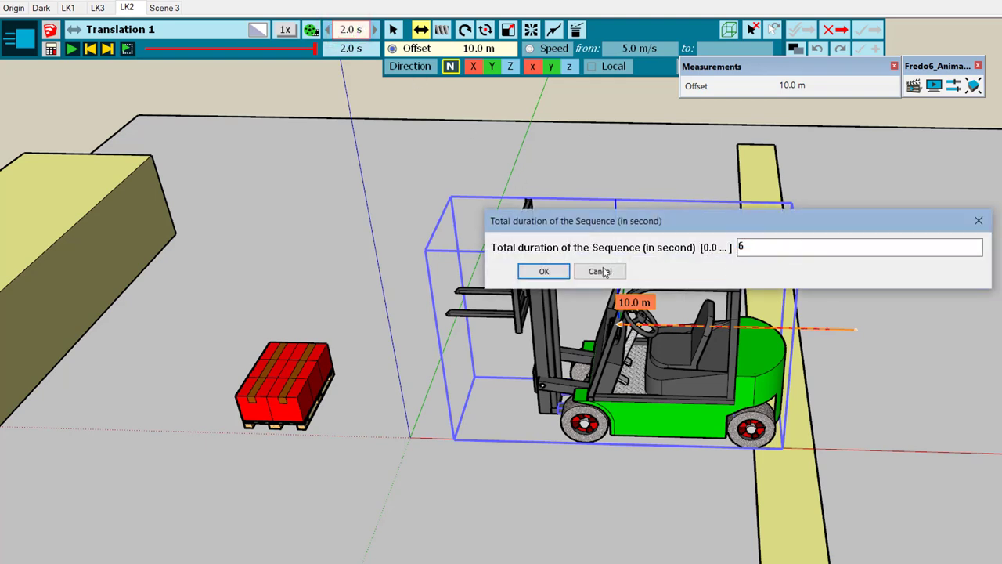
pyautogui.click(548, 272)
pyautogui.click(863, 30)
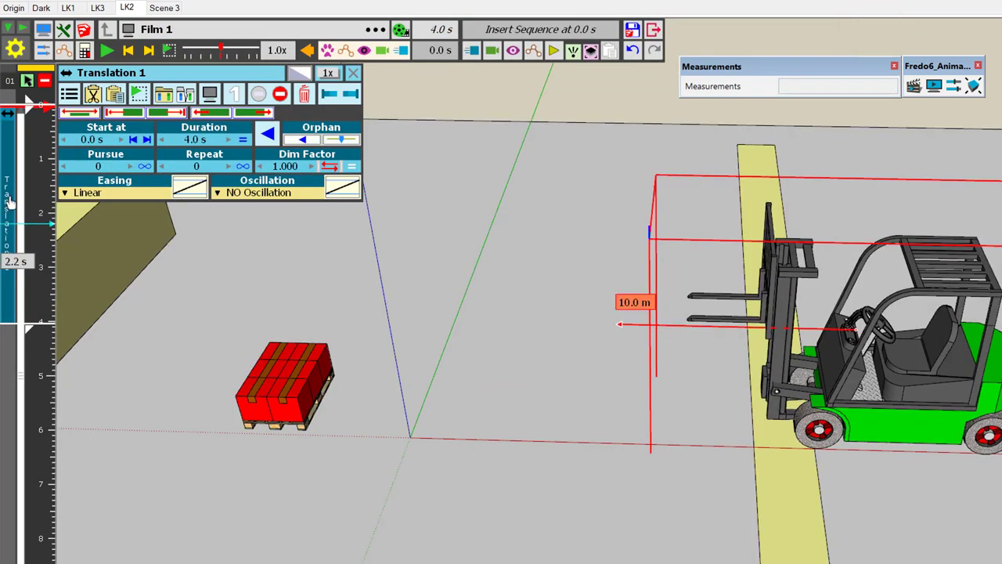
# - Play Film 1 to its end and insert Translation 1 into the timeline again at 4.0 s
pyautogui.click(106, 50)
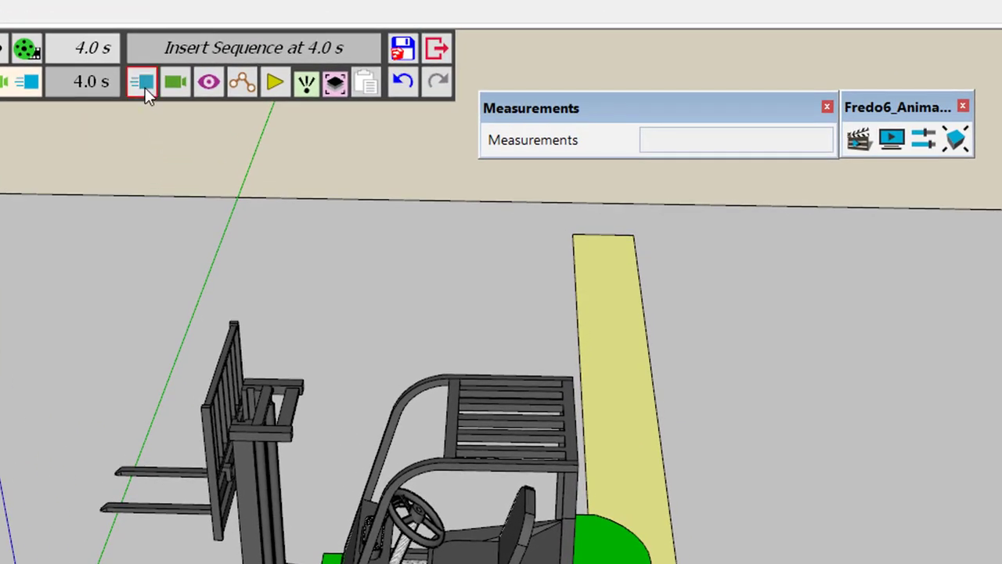
pyautogui.click(145, 88)
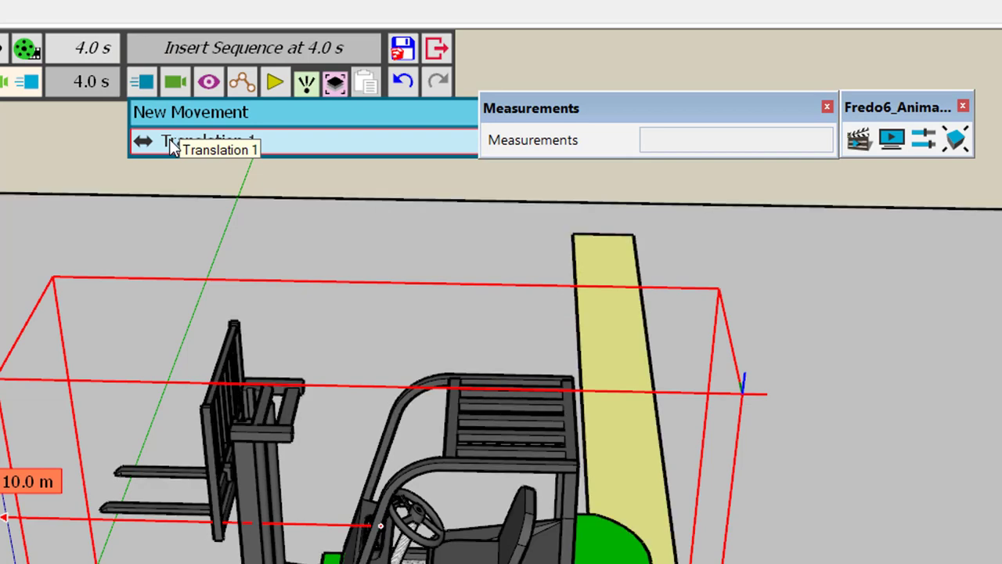
pyautogui.click(171, 146)
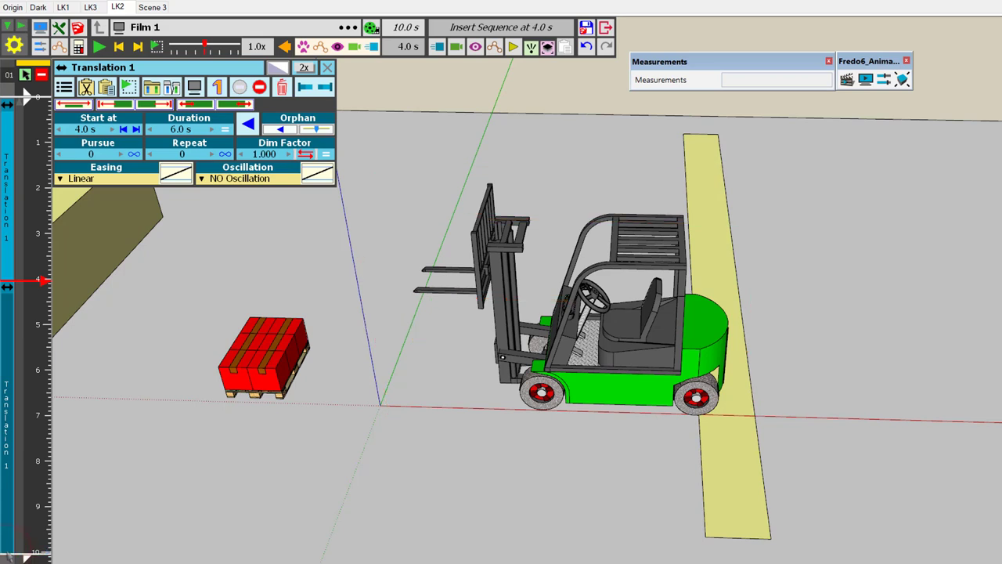
# - Shorten the second Translation 1 block so the film ends at about 8.1 s, and remove that block from the timeline
pyautogui.moveTo(8, 550); pyautogui.dragTo(23, 468)
pyautogui.moveTo(109, 465); pyautogui.dragTo(121, 462)
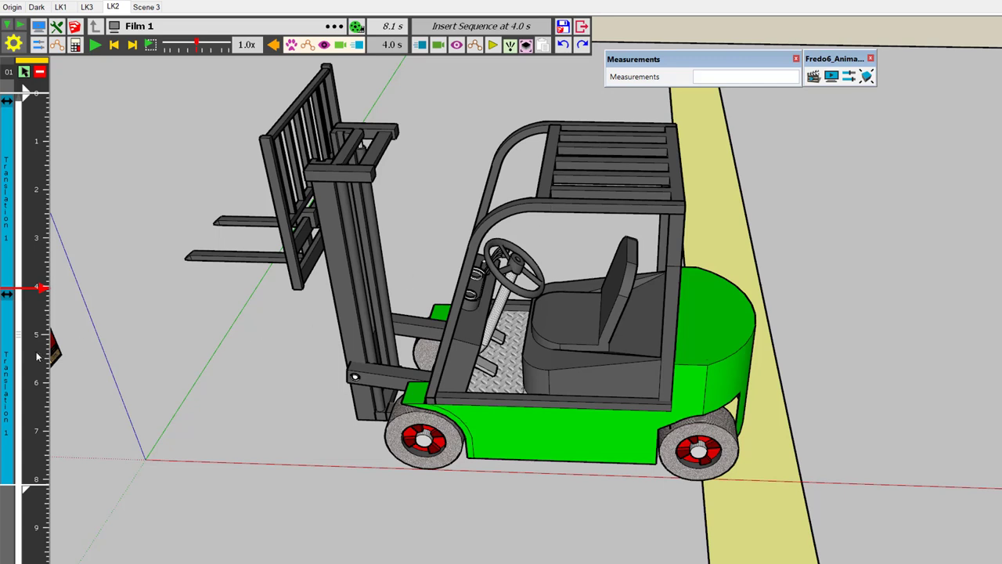
pyautogui.moveTo(9, 372)
pyautogui.moveTo(10, 371); pyautogui.dragTo(112, 357)
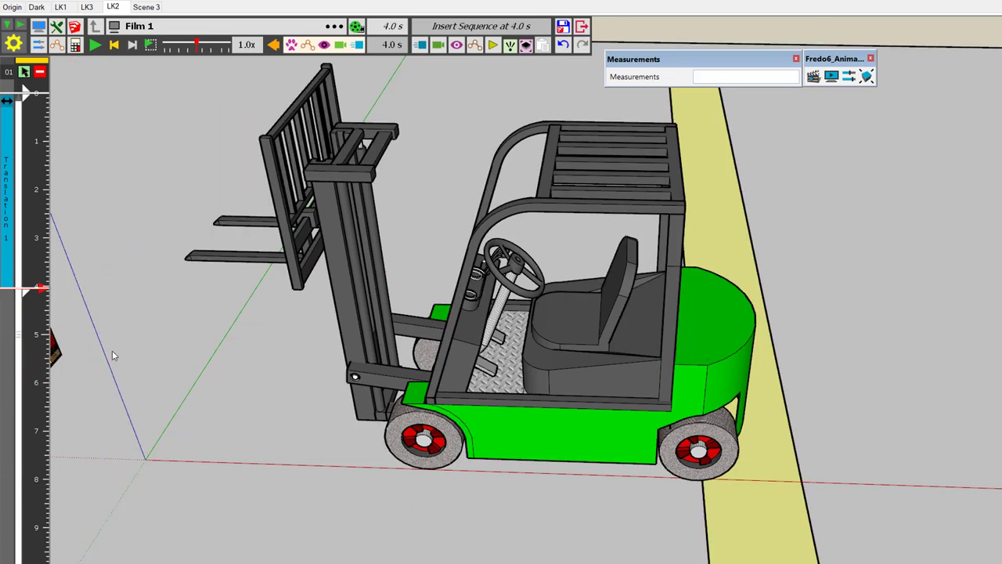
# - Rewind the film, insert a new movement at 0.0 s and select the forklift's front wheel component, Wheel FL
pyautogui.click(114, 44)
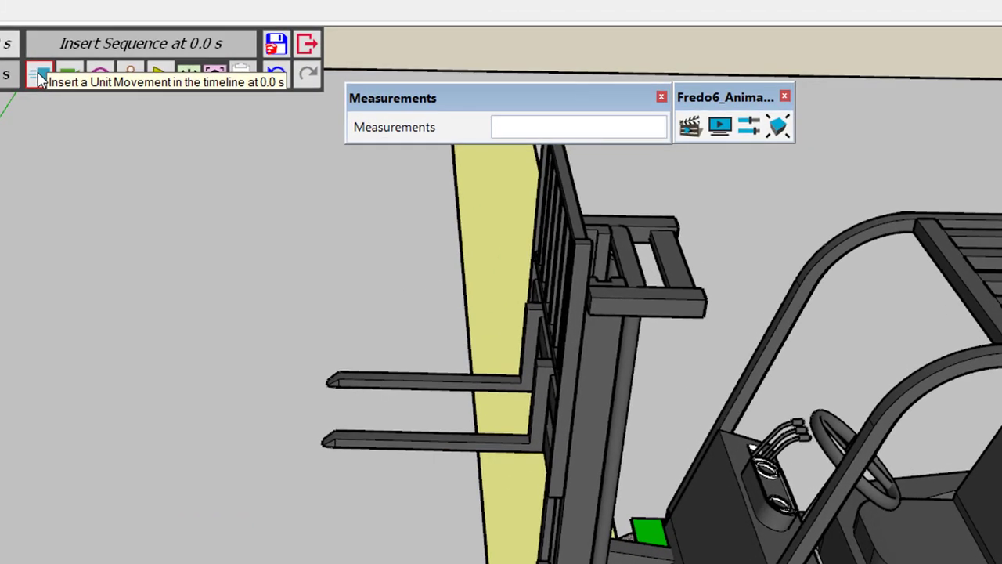
pyautogui.click(40, 76)
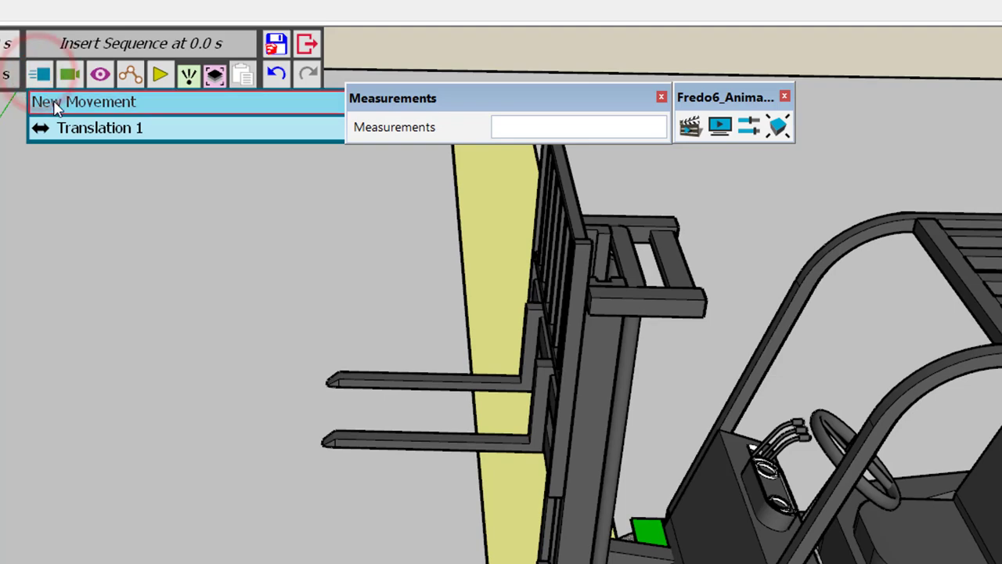
pyautogui.click(54, 103)
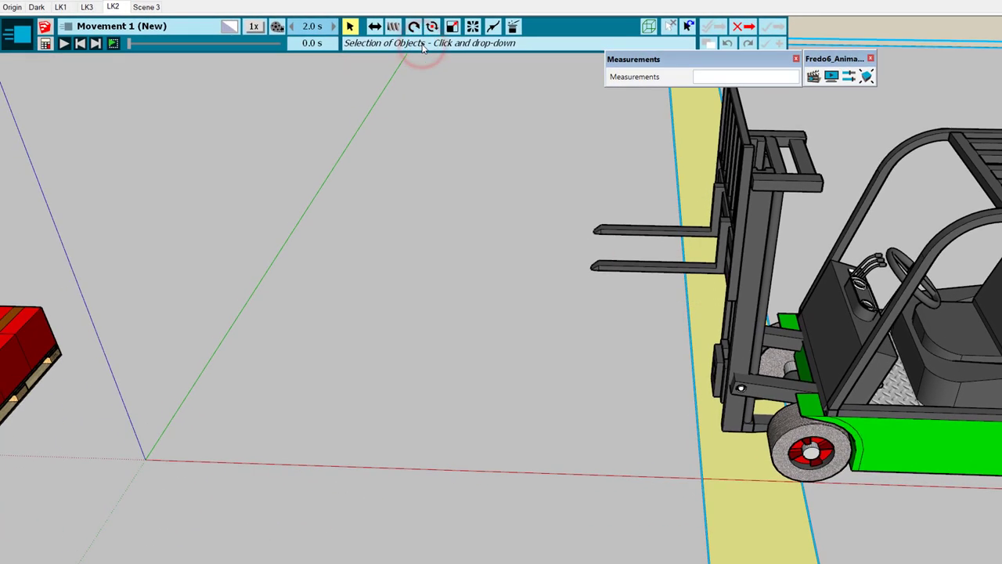
pyautogui.click(327, 223)
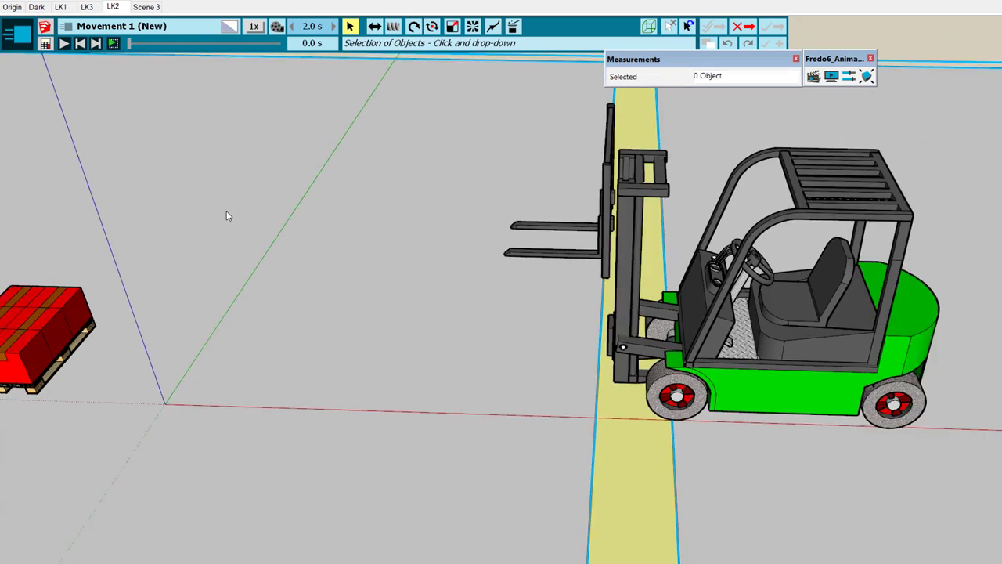
pyautogui.scroll(-2, 227, 216)
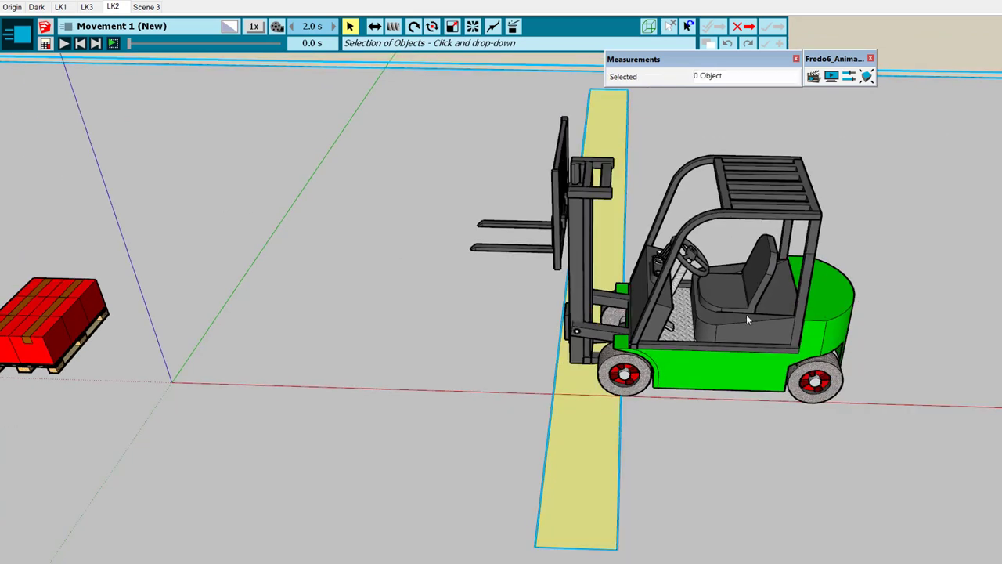
pyautogui.moveTo(227, 216); pyautogui.dragTo(297, 221, button='middle')
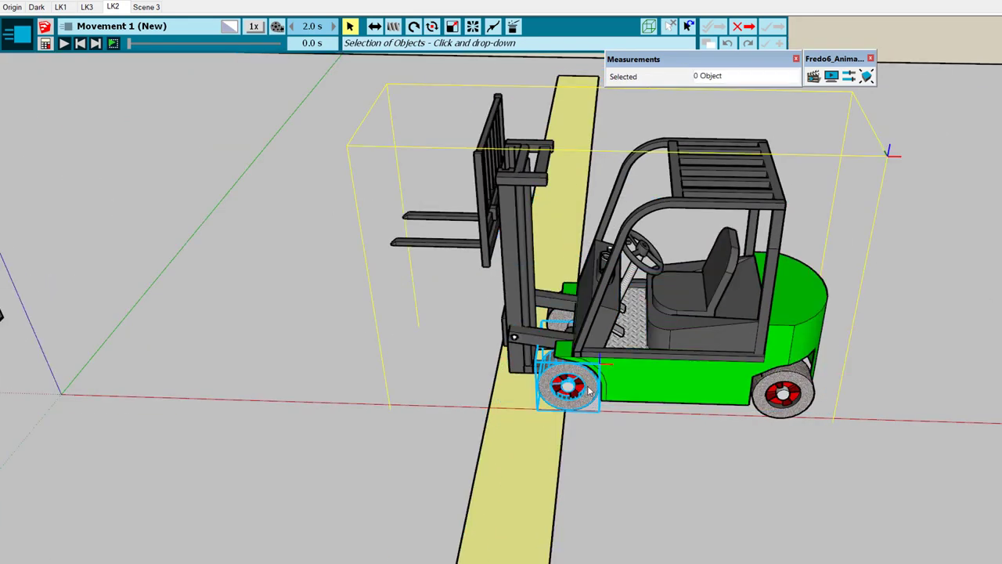
pyautogui.moveTo(589, 391)
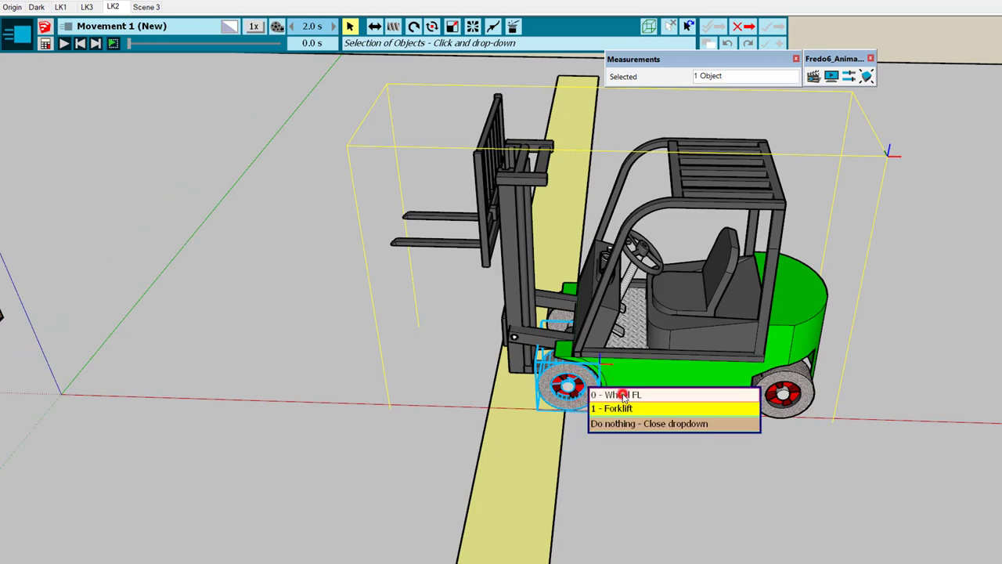
pyautogui.click(623, 398)
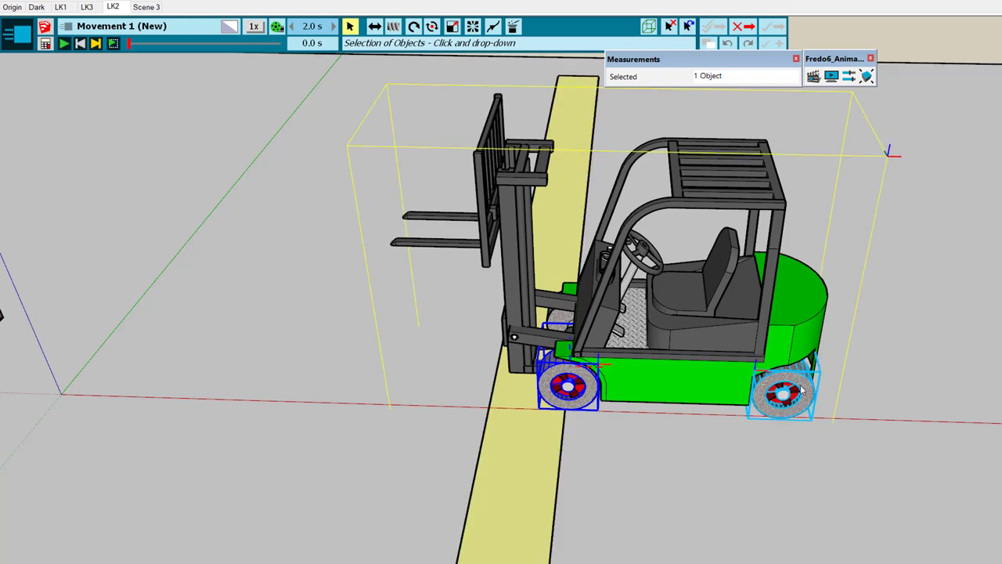
# - Add the forklift's rear wheel to the selection and unselect it again
pyautogui.click(802, 392)
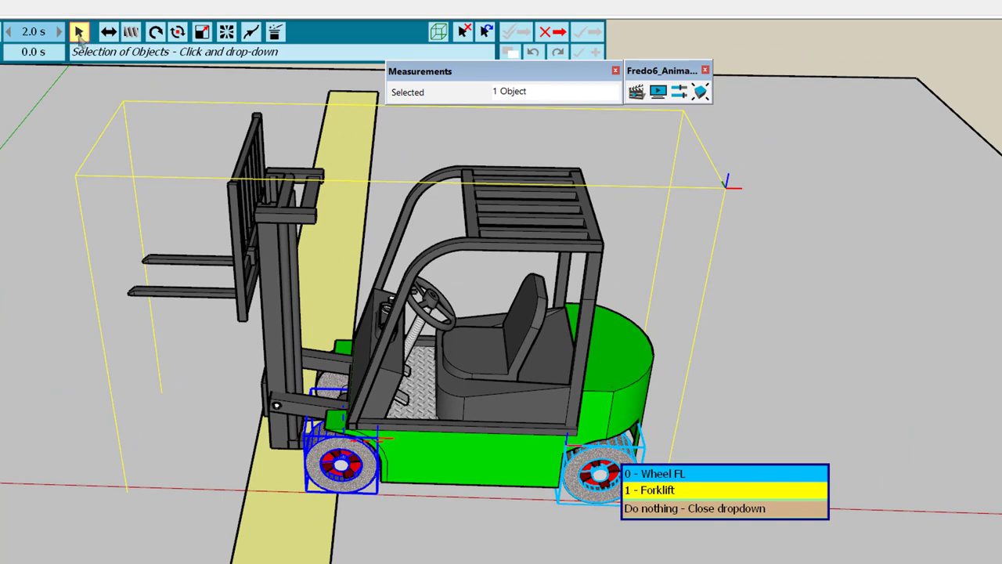
pyautogui.click(656, 473)
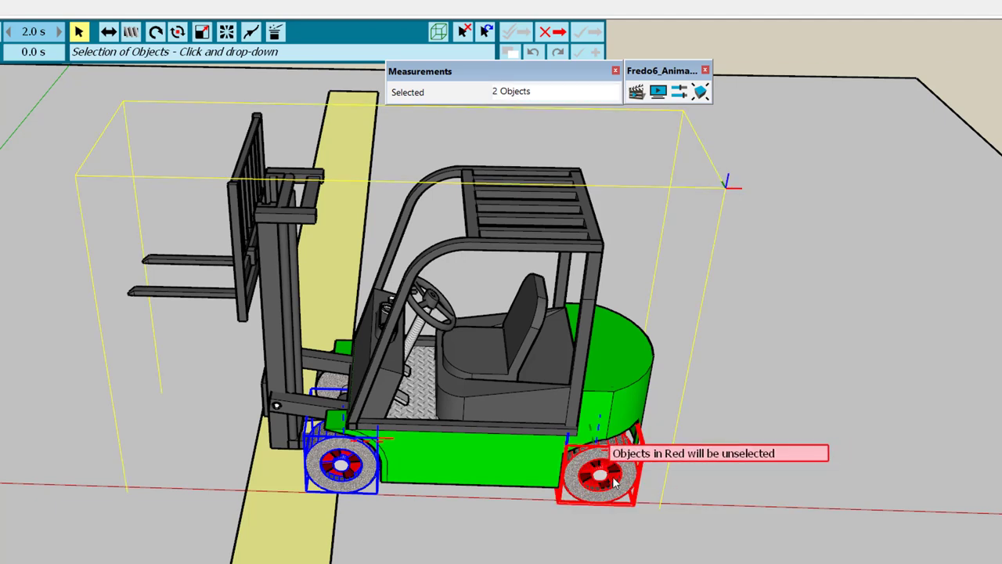
pyautogui.click(615, 483)
pyautogui.click(641, 482)
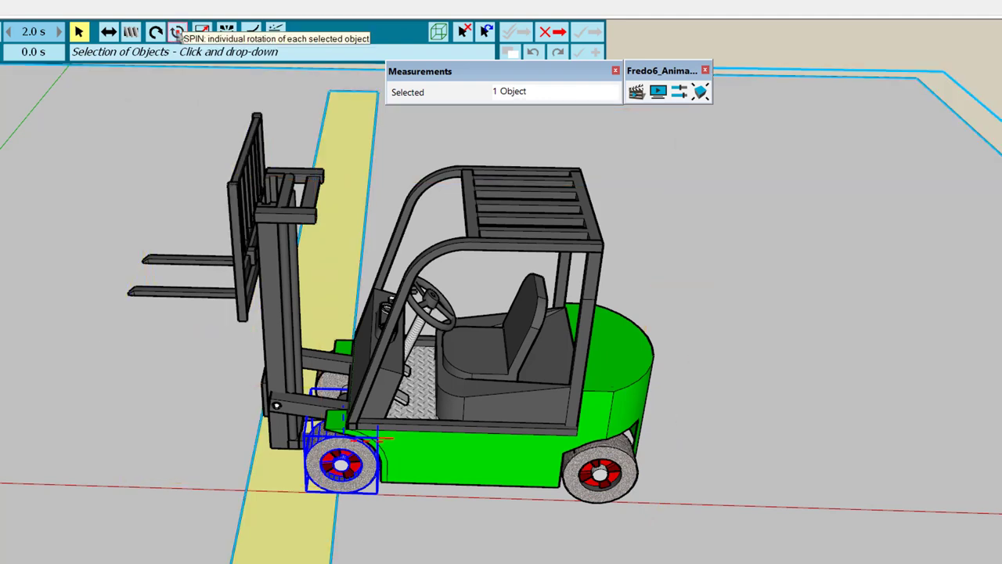
# - Activate Spin, add the rear wheel component to the selection and set the rotation axis to Y
pyautogui.click(176, 33)
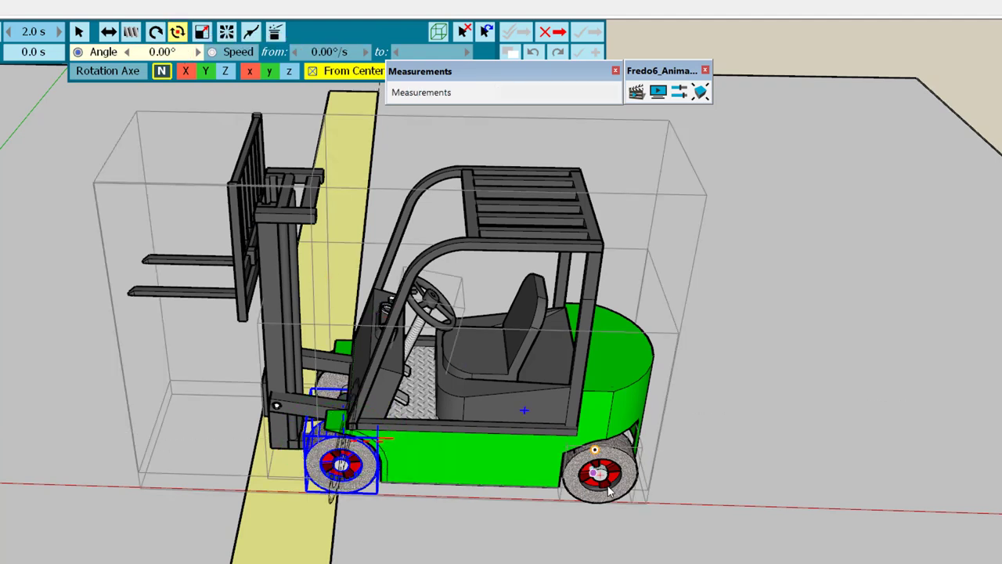
pyautogui.keyDown('ctrl'); pyautogui.click(621, 465); pyautogui.keyUp('ctrl')
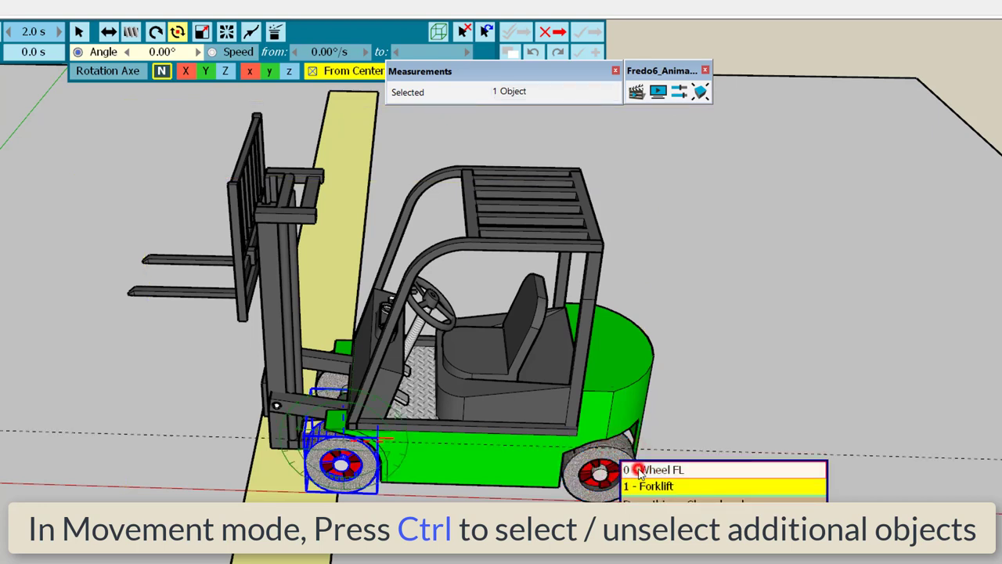
pyautogui.keyDown('ctrl'); pyautogui.click(639, 470); pyautogui.keyUp('ctrl')
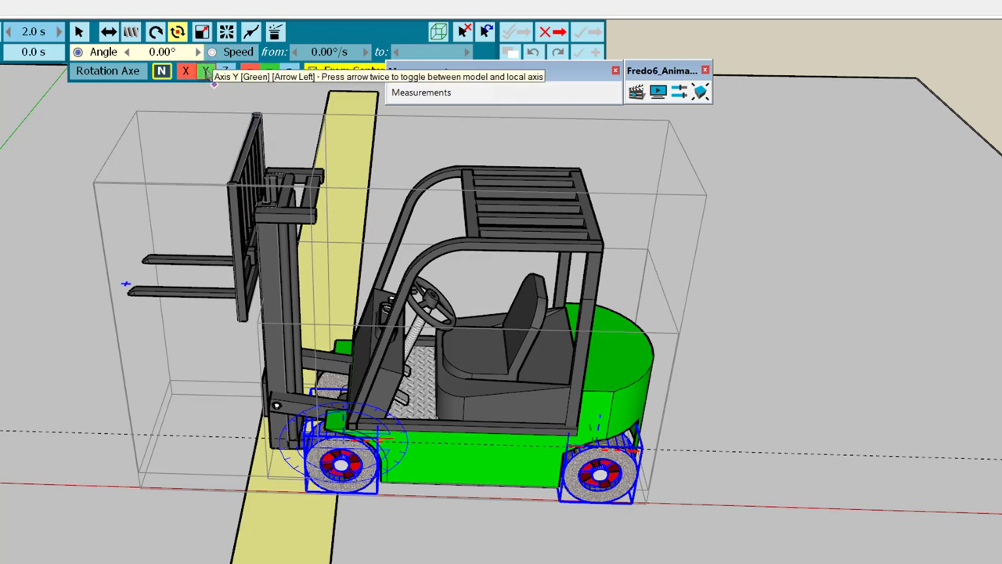
pyautogui.click(205, 72)
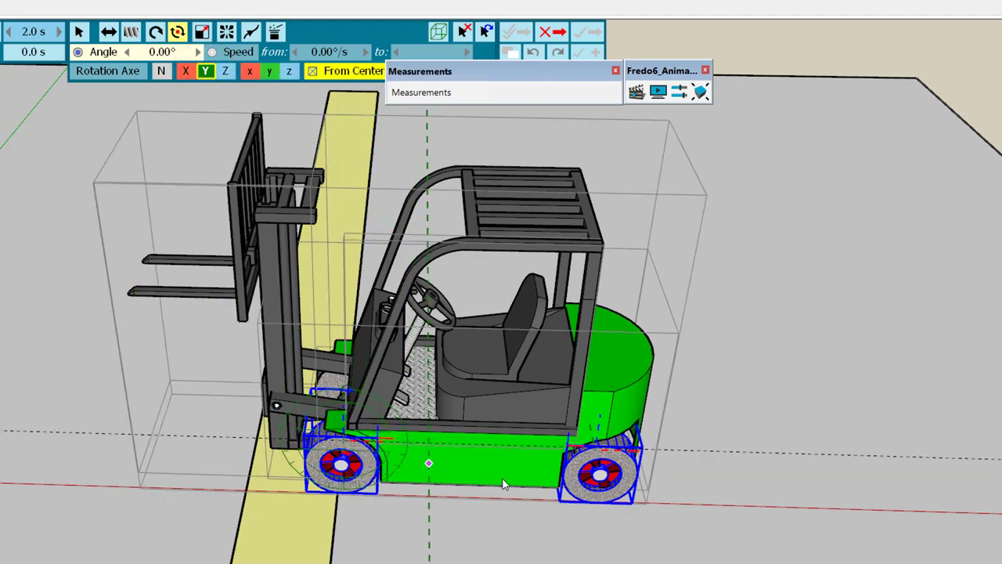
# - Spin the selected wheels about their centers with a rotation angle of -360 degrees
pyautogui.scroll(4, 493, 474)
pyautogui.moveTo(482, 468); pyautogui.dragTo(291, 445, button='middle')
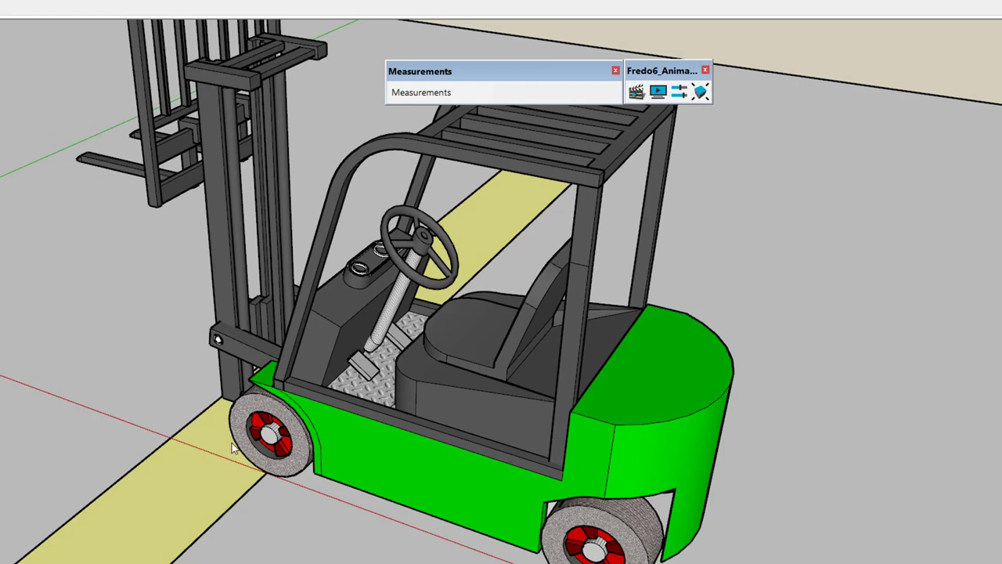
pyautogui.scroll(5, 292, 440)
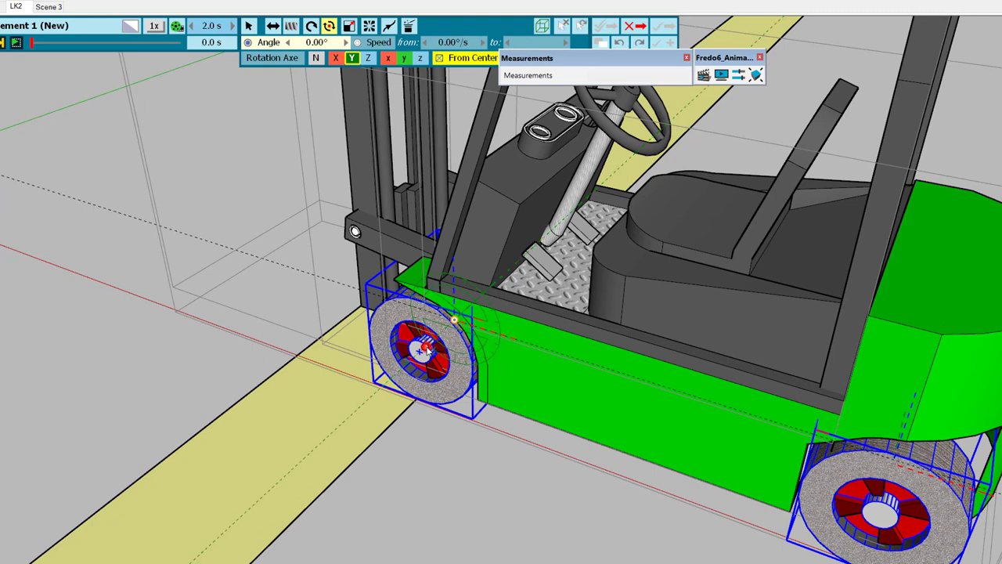
pyautogui.click(619, 373)
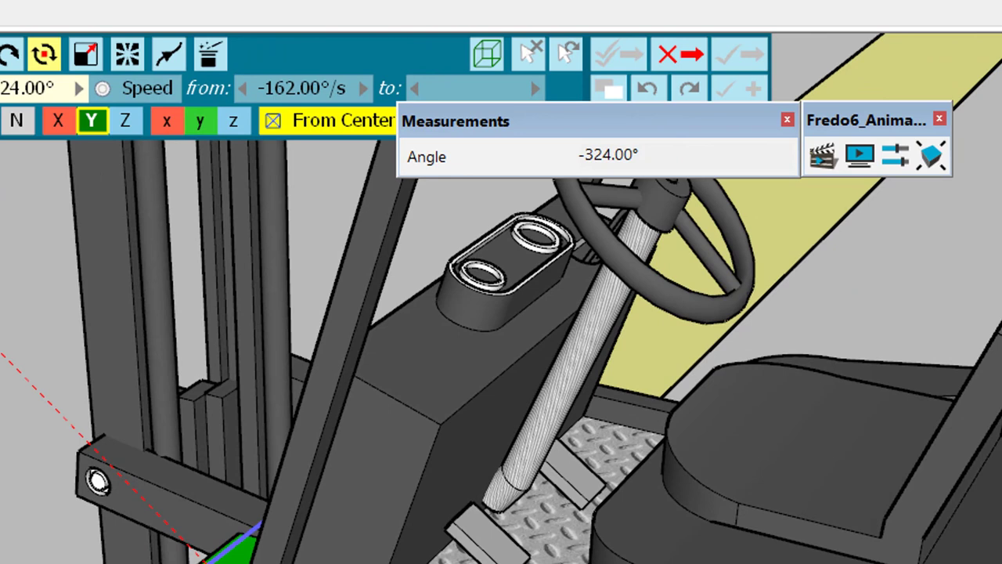
pyautogui.write('-360')
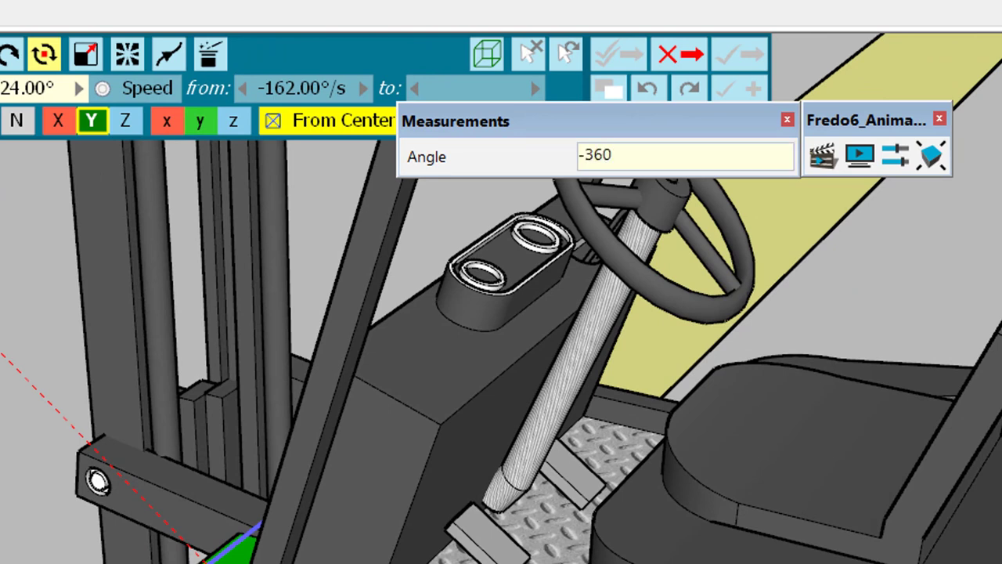
pyautogui.press('Return')
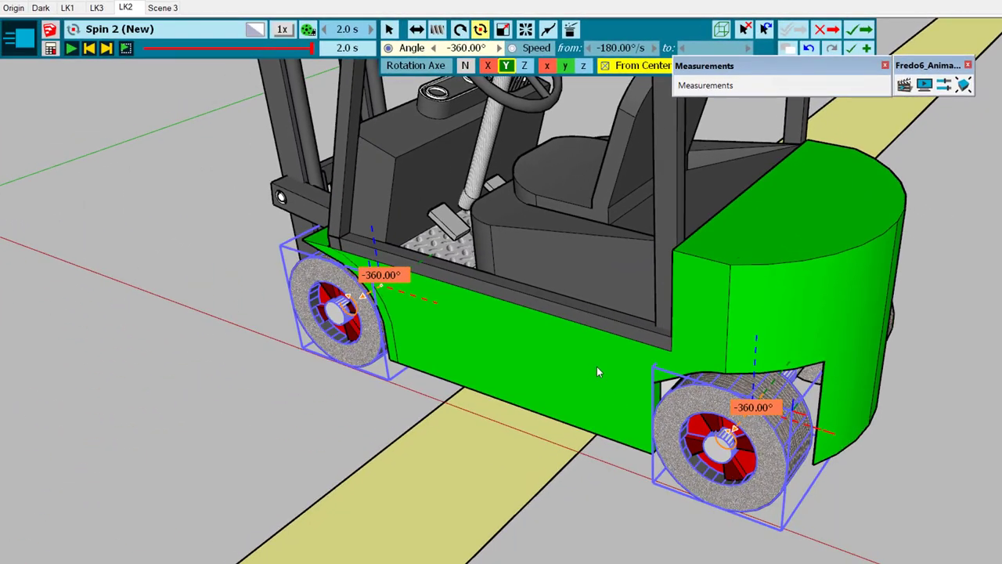
# - Play the wheel spin in the context of the film and rewind it to its start
pyautogui.scroll(-10, 591, 372)
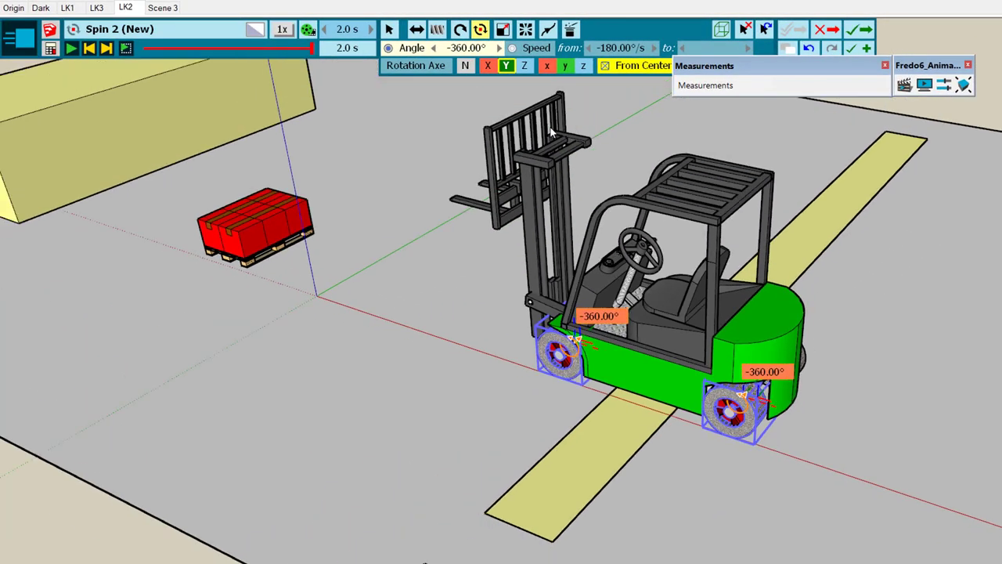
pyautogui.scroll(3, 551, 133)
pyautogui.moveTo(666, 353); pyautogui.dragTo(651, 359, button='middle')
pyautogui.scroll(-1, 810, 220)
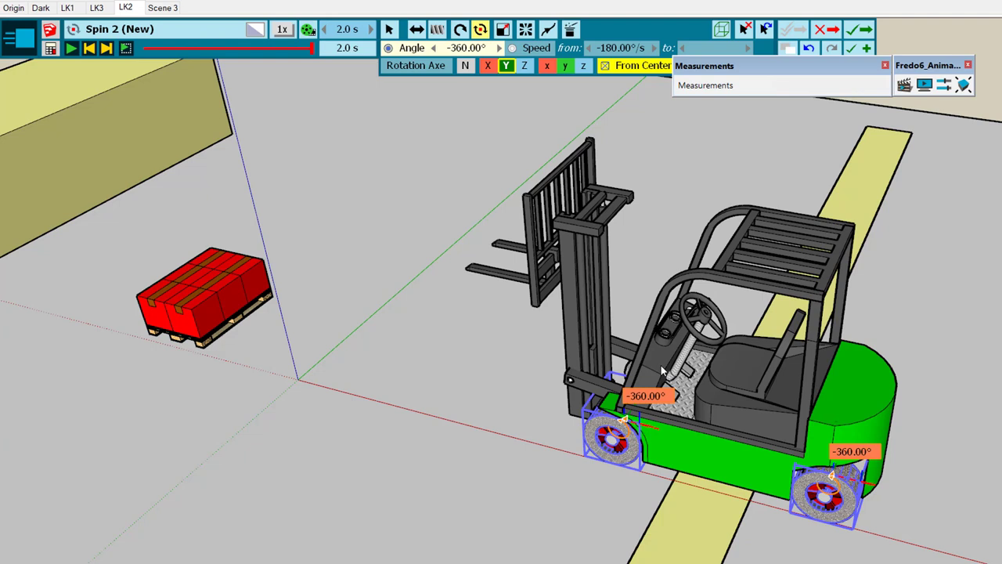
pyautogui.click(70, 48)
pyautogui.click(89, 49)
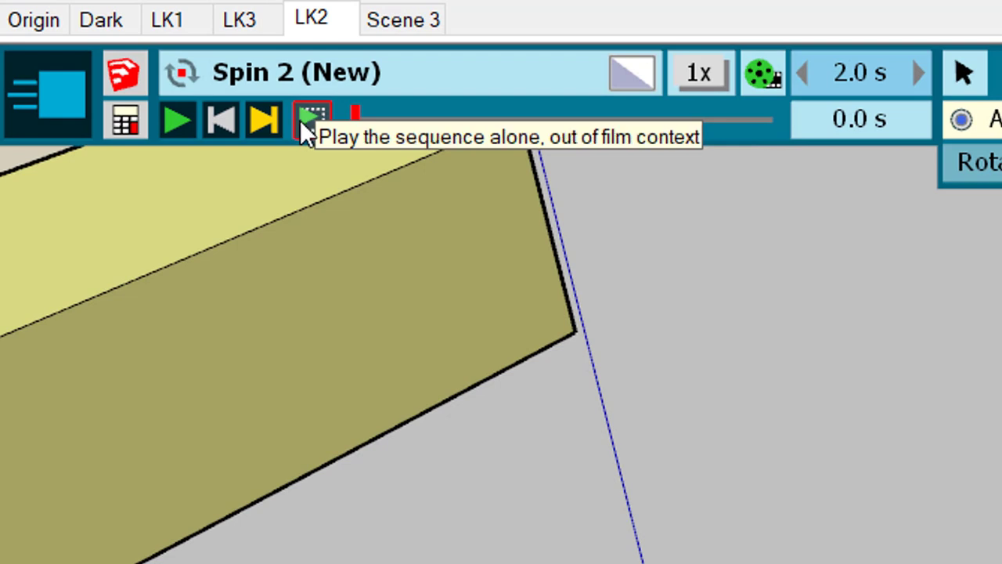
# - Play the wheel spin alone, out of film context, rewind it and play it within the film again
pyautogui.click(310, 120)
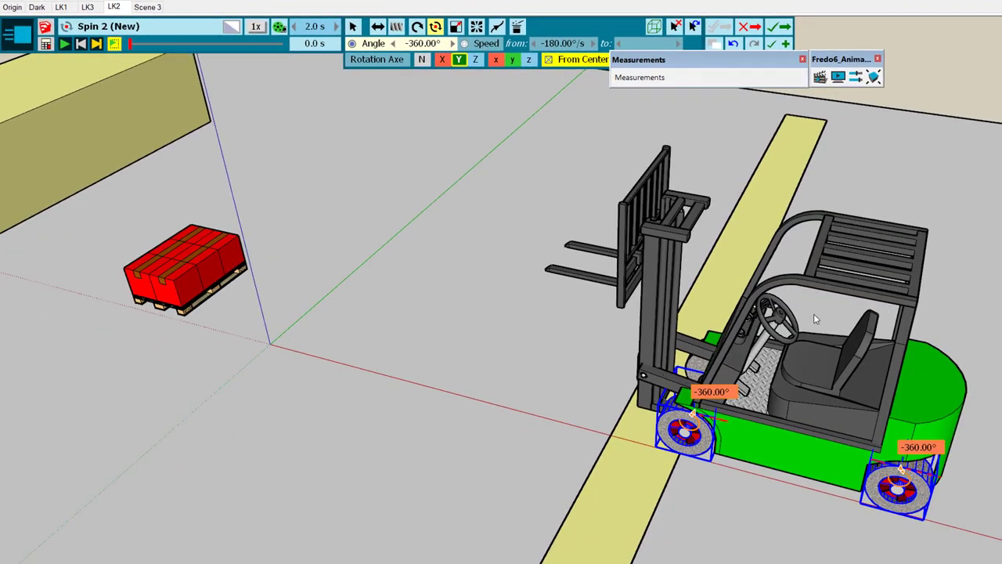
pyautogui.click(64, 44)
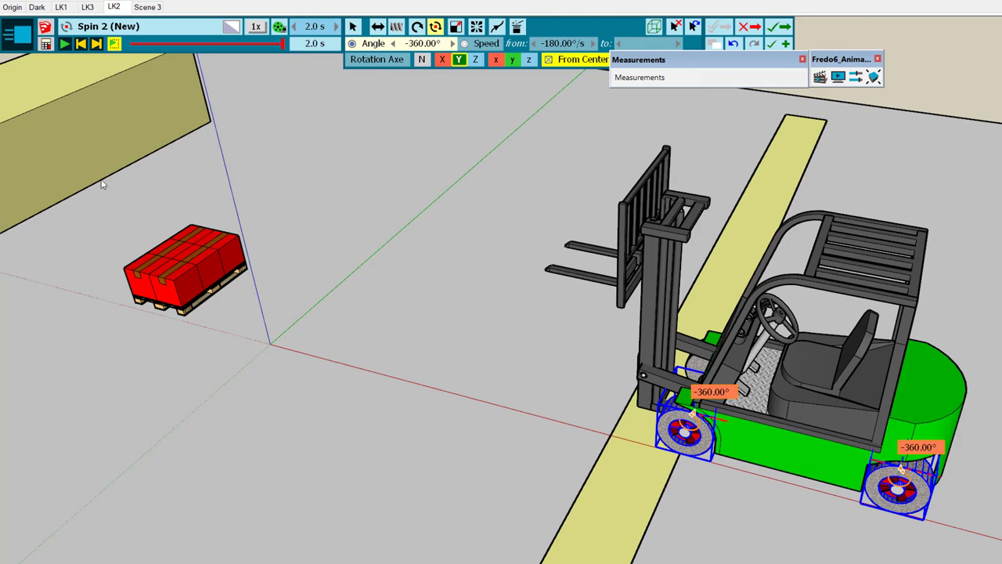
pyautogui.click(82, 45)
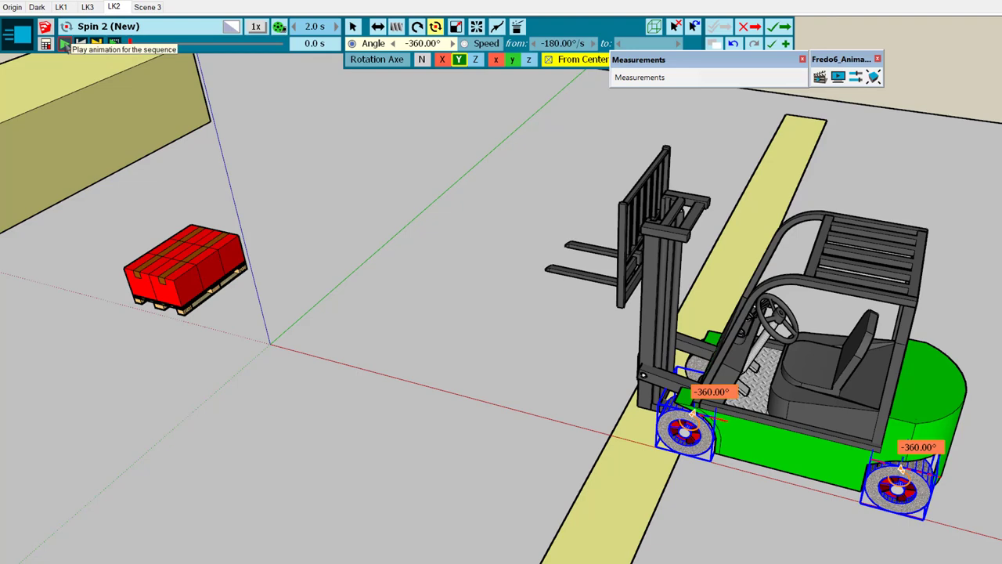
pyautogui.click(65, 44)
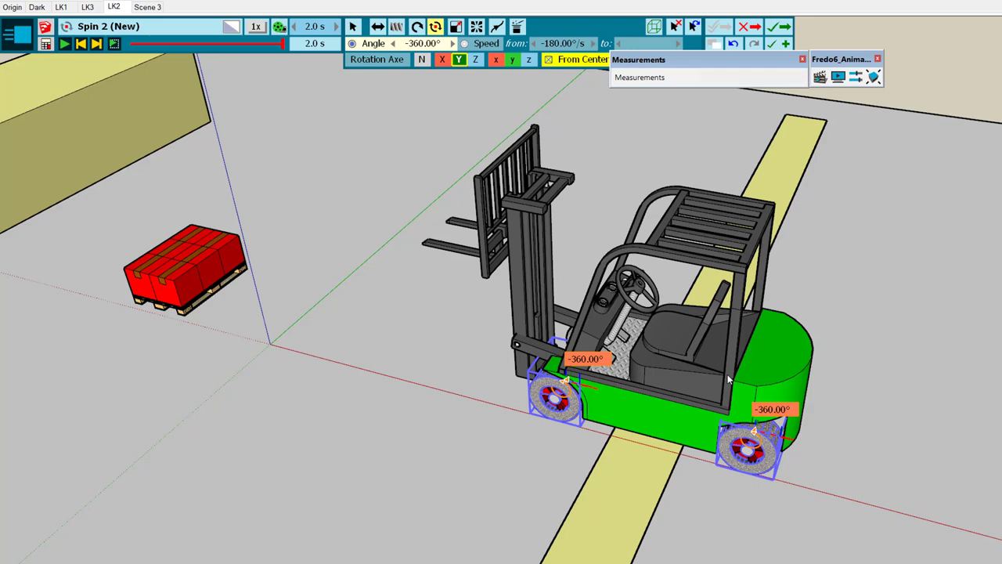
# - Save the wheel spin to the film, stretch its duration to 4.0 s on the timeline and play the film
pyautogui.click(776, 30)
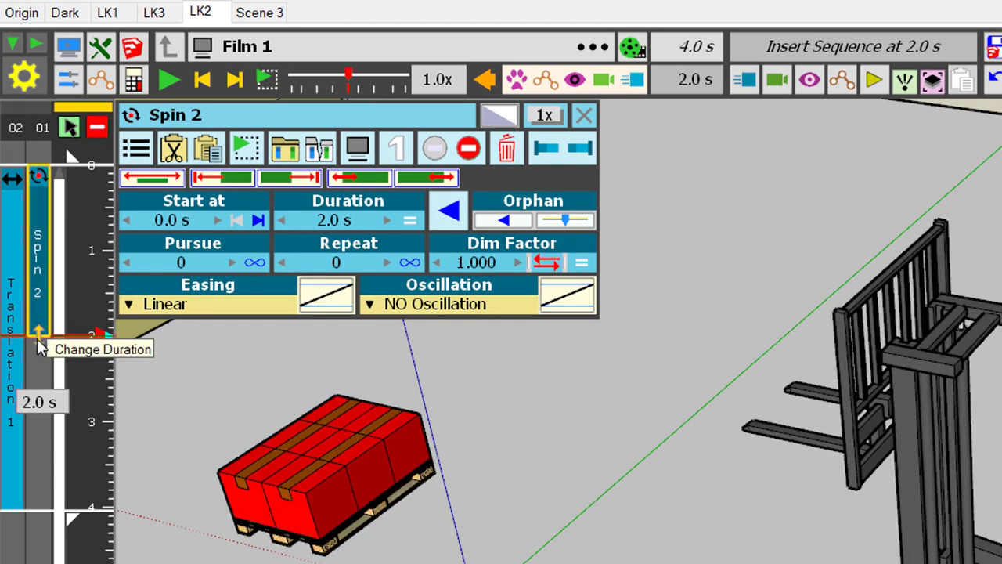
pyautogui.moveTo(37, 342); pyautogui.dragTo(43, 518)
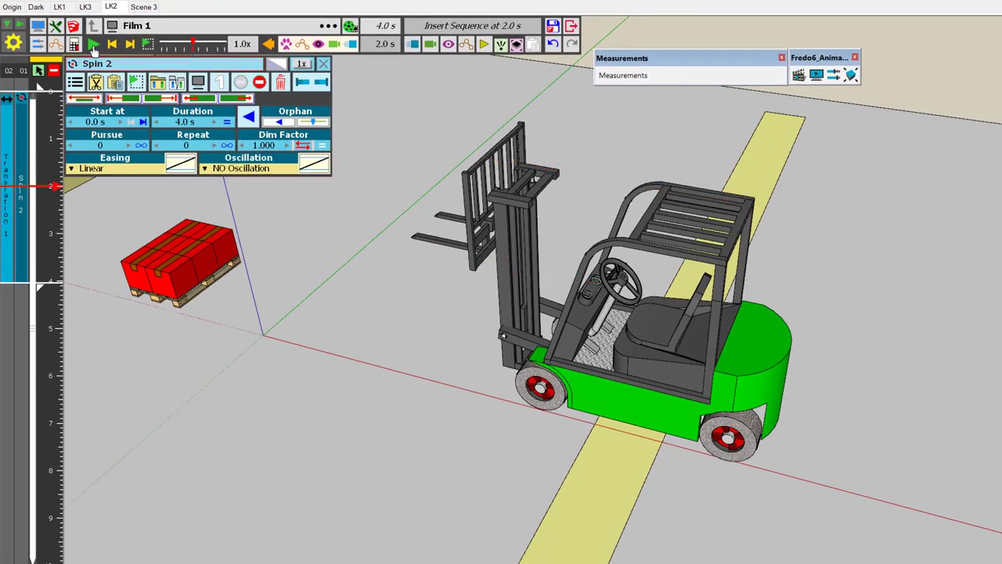
pyautogui.click(93, 45)
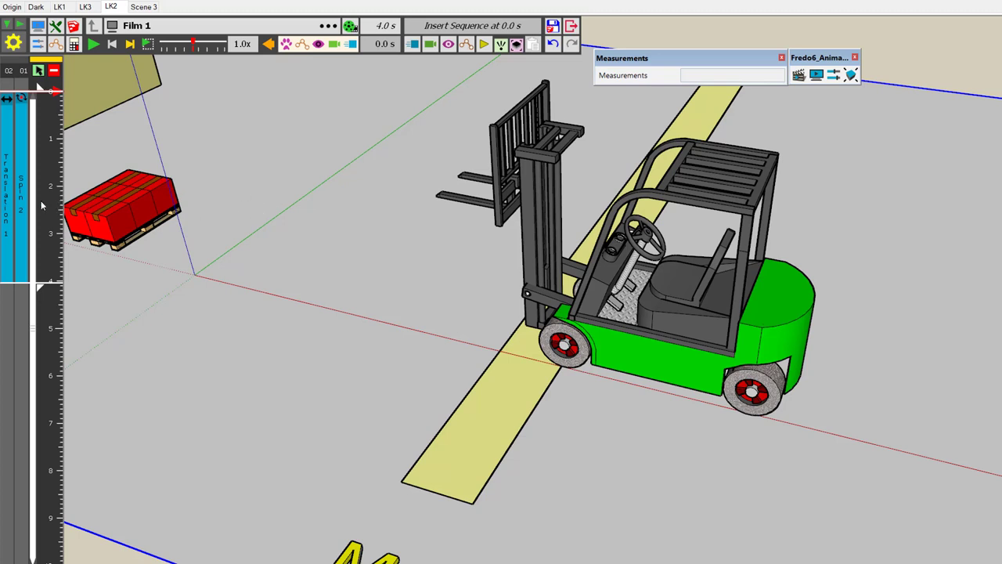
# - Open the Spin 2 sequence for editing, rewind it to its start and move the Measurements toolbar out of the way
pyautogui.moveTo(26, 206)
pyautogui.doubleClick(20, 177)
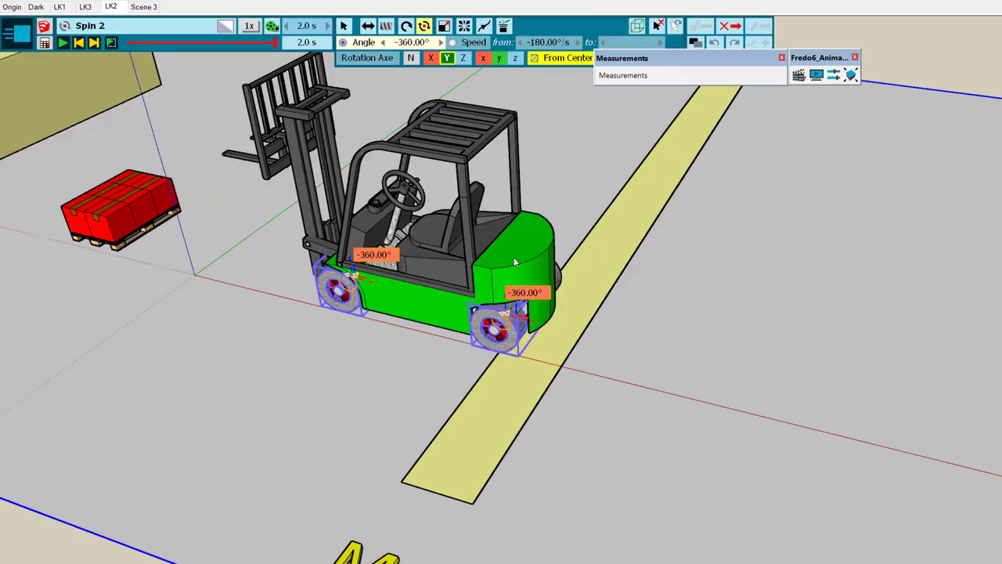
pyautogui.click(79, 42)
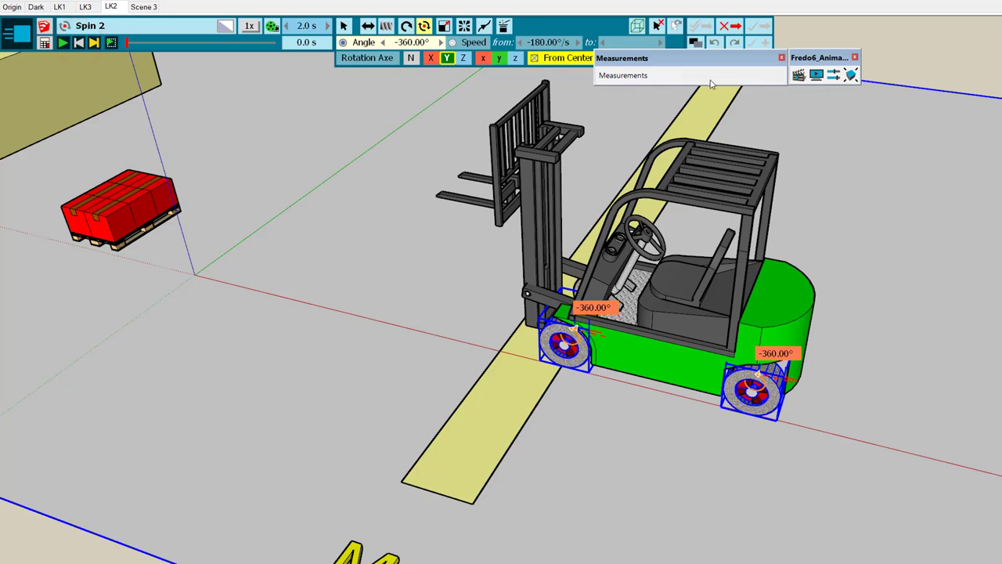
pyautogui.moveTo(687, 61); pyautogui.dragTo(976, 70)
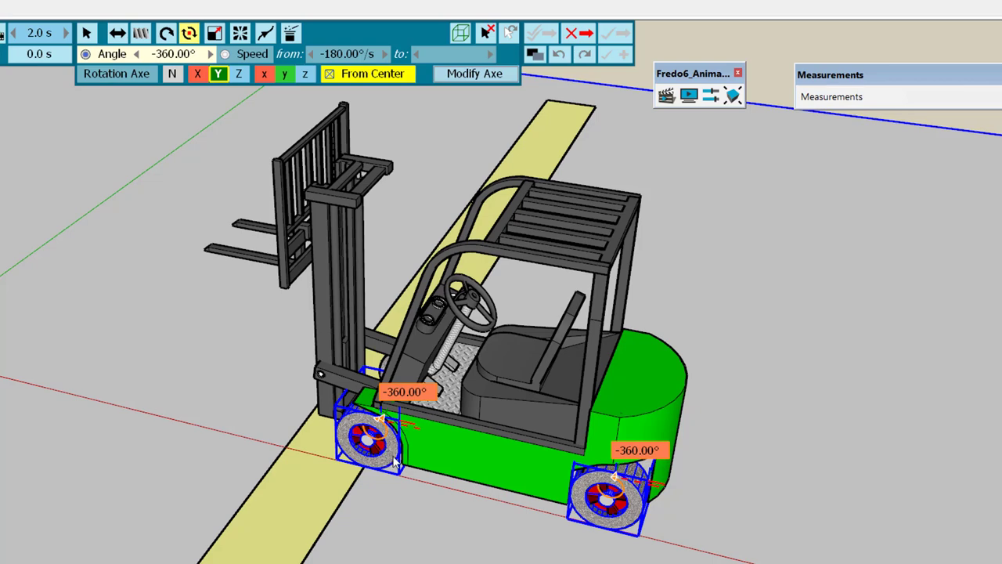
pyautogui.scroll(3, 421, 473)
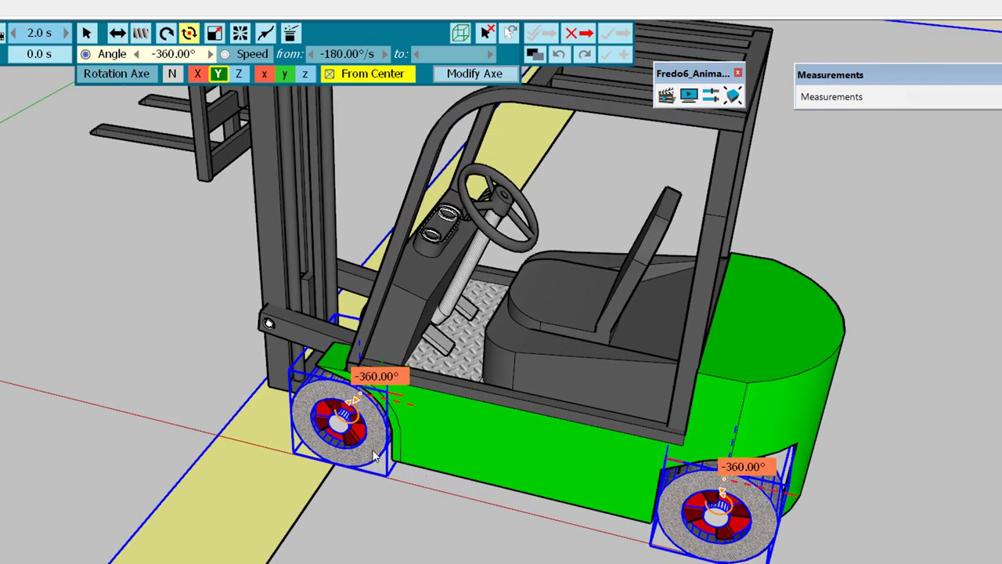
pyautogui.scroll(2, 428, 443)
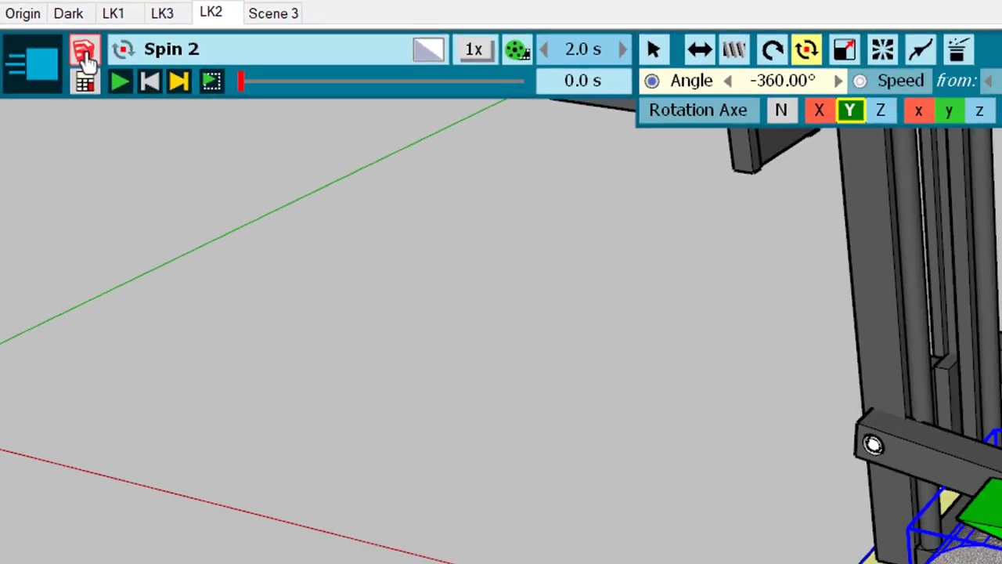
# - Suspend Animator, measure the front wheel's diameter between opposite points on the tyre and return to Animator
pyautogui.click(141, 85)
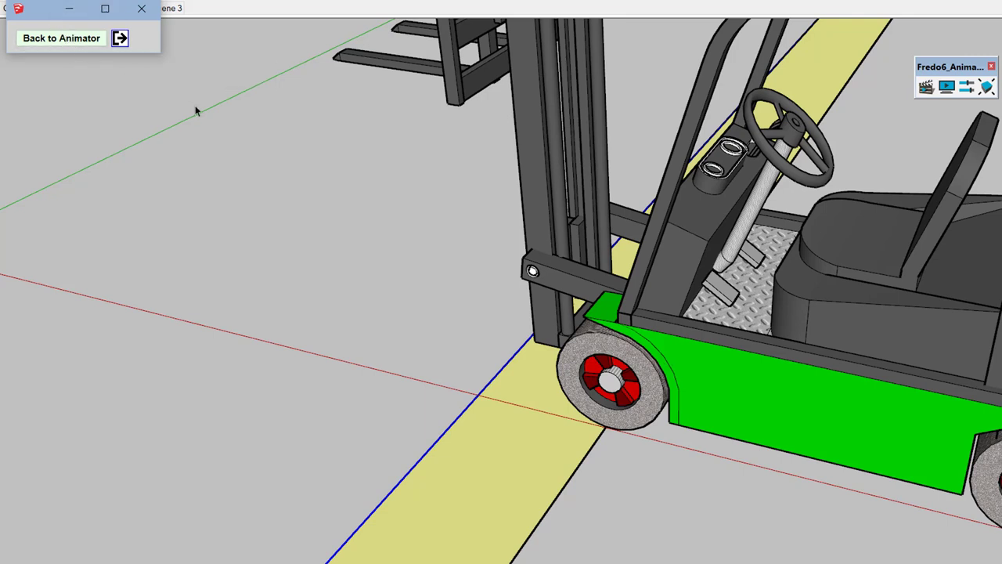
pyautogui.click(287, 186)
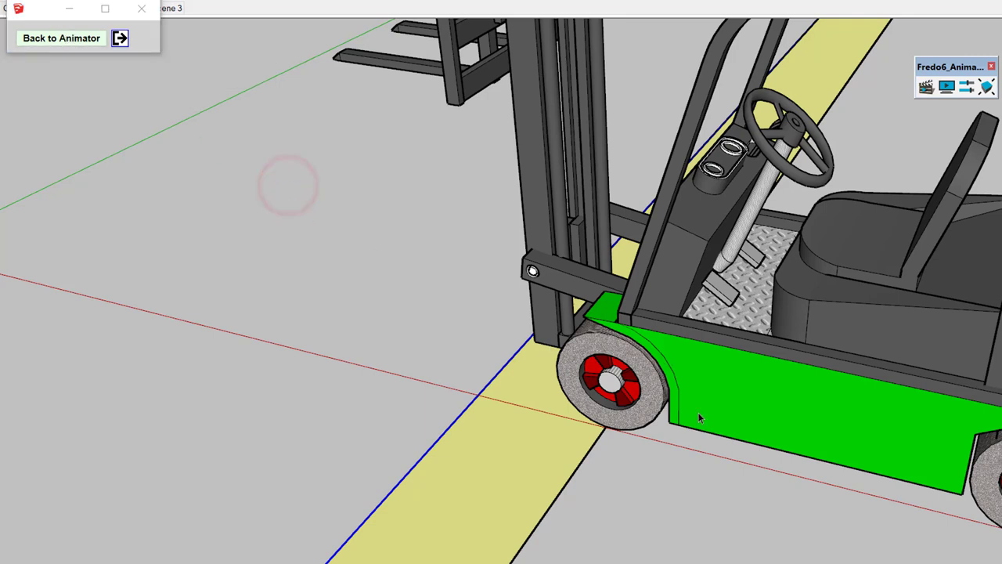
pyautogui.scroll(1, 717, 416)
pyautogui.scroll(1, 710, 417)
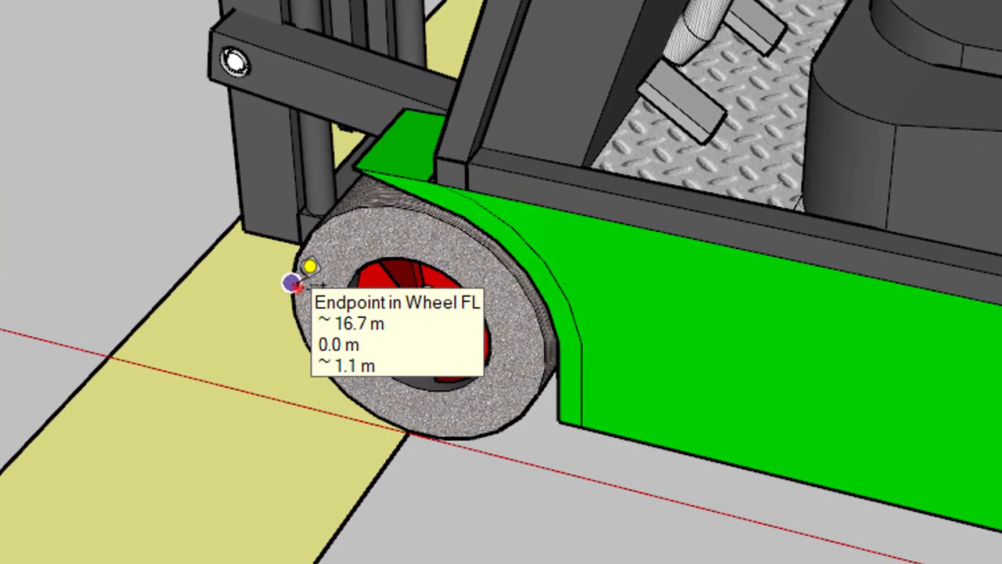
pyautogui.click(291, 283)
pyautogui.click(543, 366)
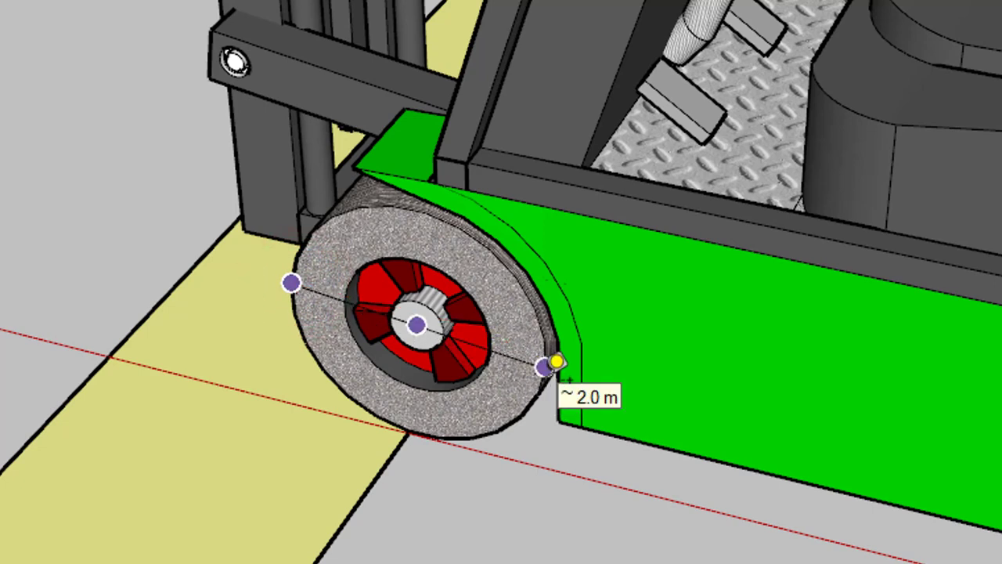
pyautogui.click(556, 362)
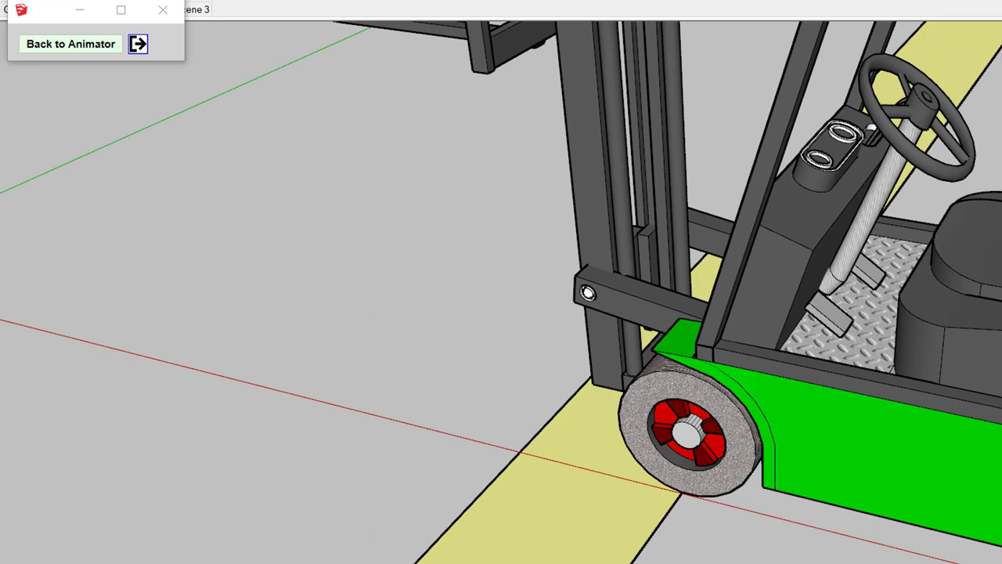
pyautogui.click(81, 43)
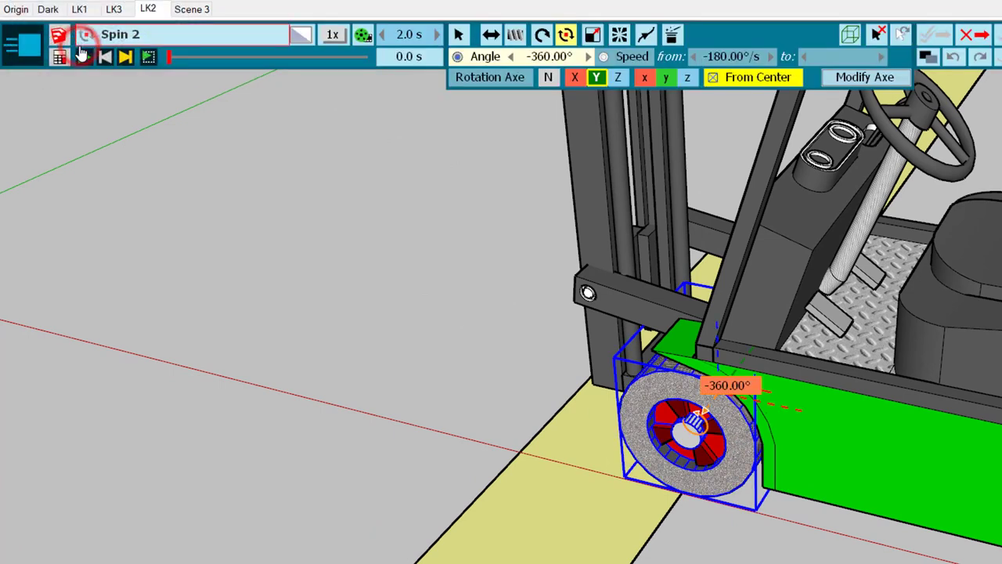
# - Set the wheel spin angle with the formula 10/2*360/3.1416 and play the sequence
pyautogui.click(554, 61)
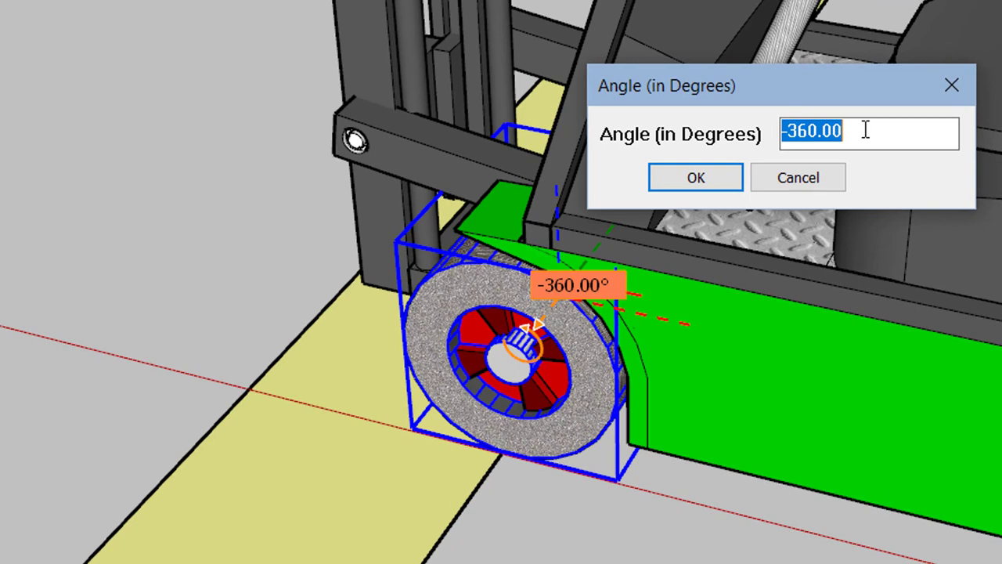
pyautogui.write('10/')
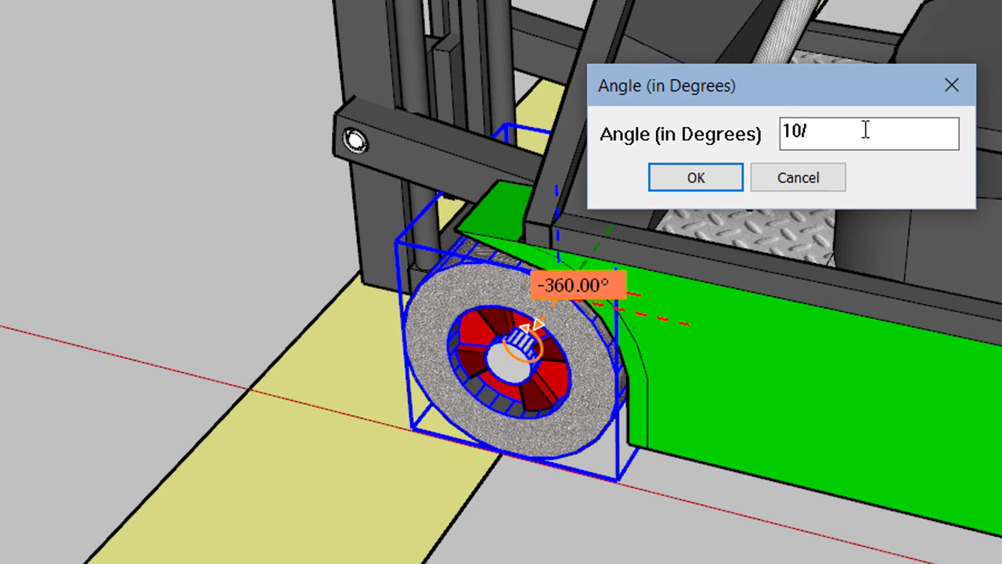
pyautogui.write('2*360')
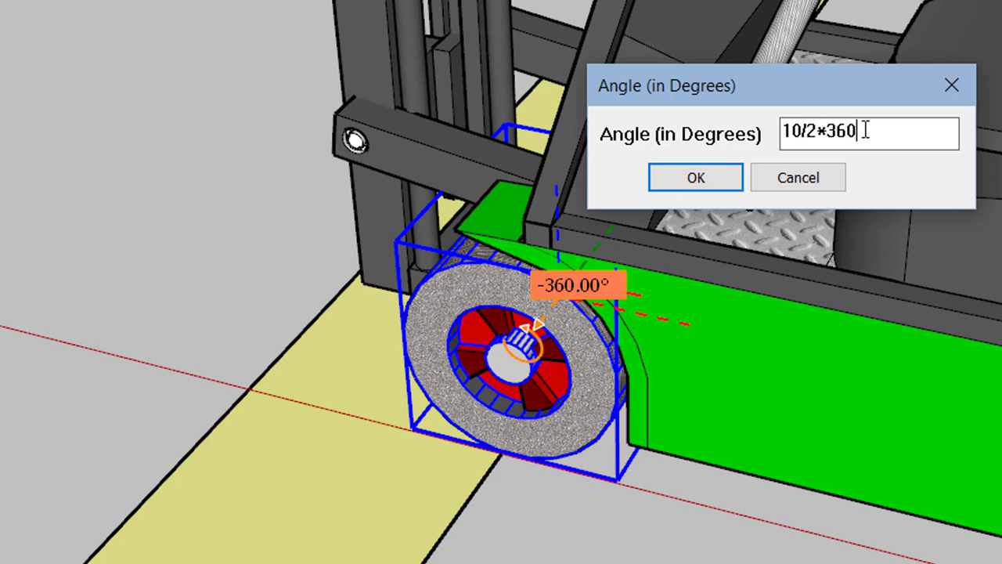
pyautogui.write('/3.1416')
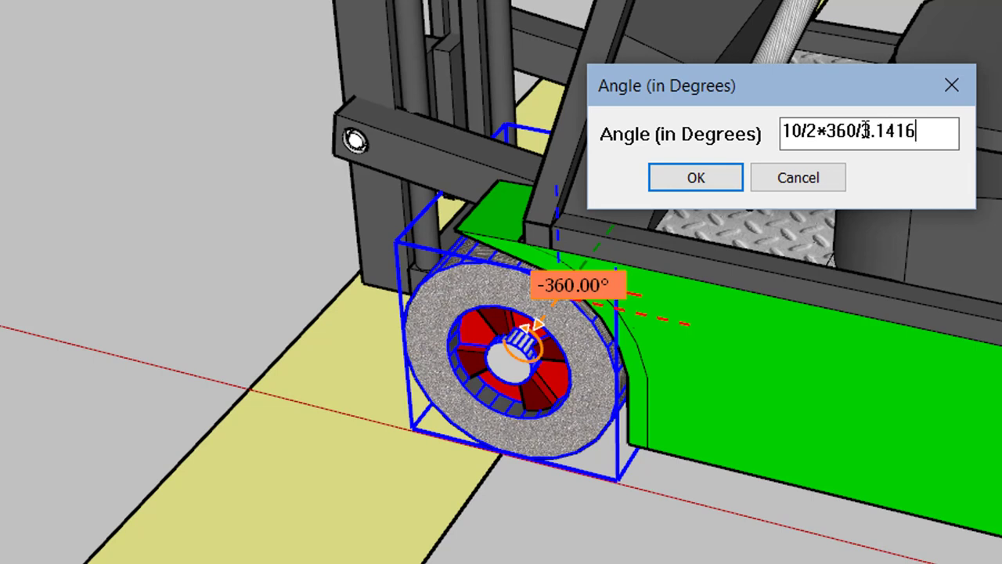
pyautogui.click(692, 179)
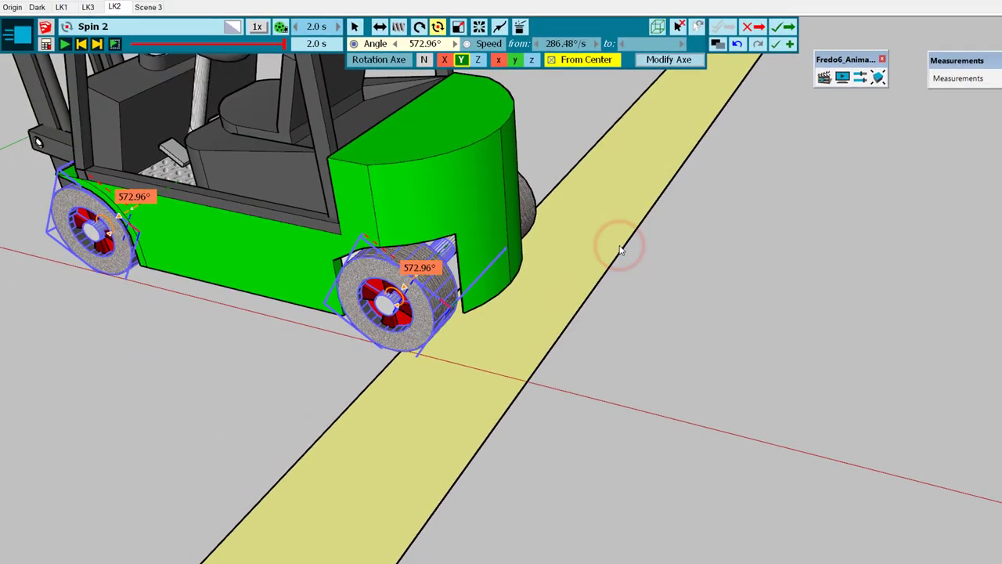
pyautogui.click(65, 45)
# - Reverse the wheel spin by setting its angle to -572.96 degrees, play it and save the sequence to the film
pyautogui.click(430, 47)
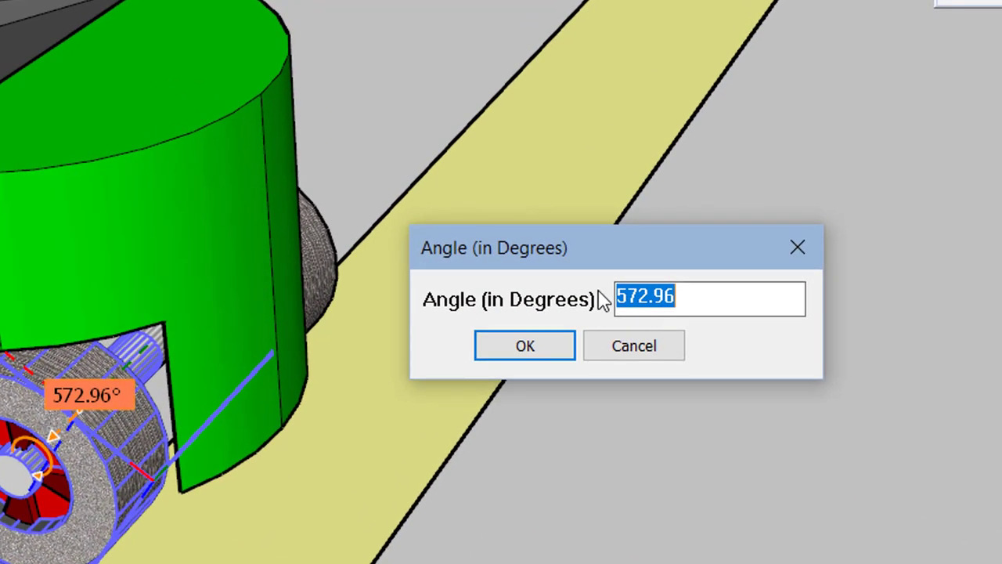
pyautogui.click(618, 305)
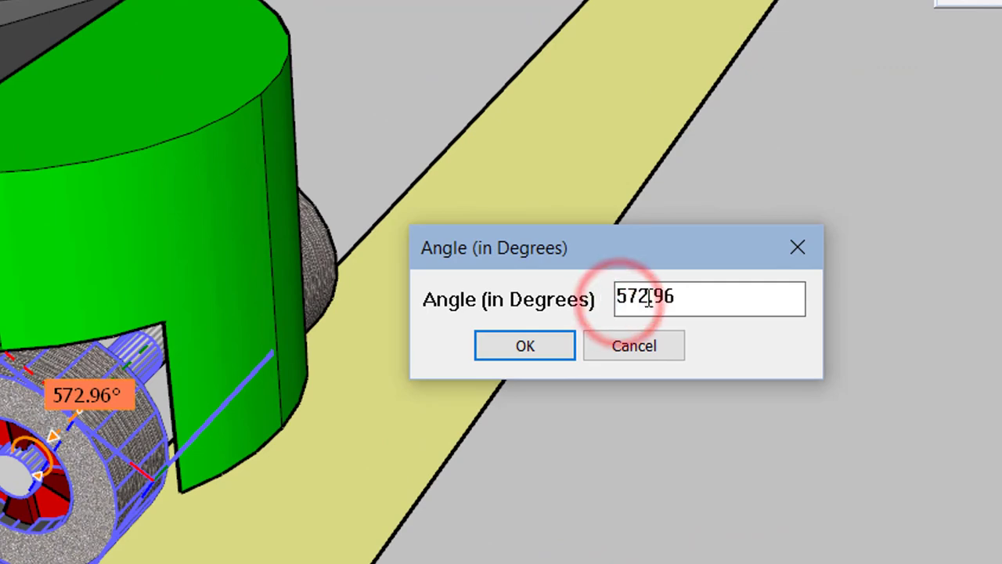
pyautogui.write('-')
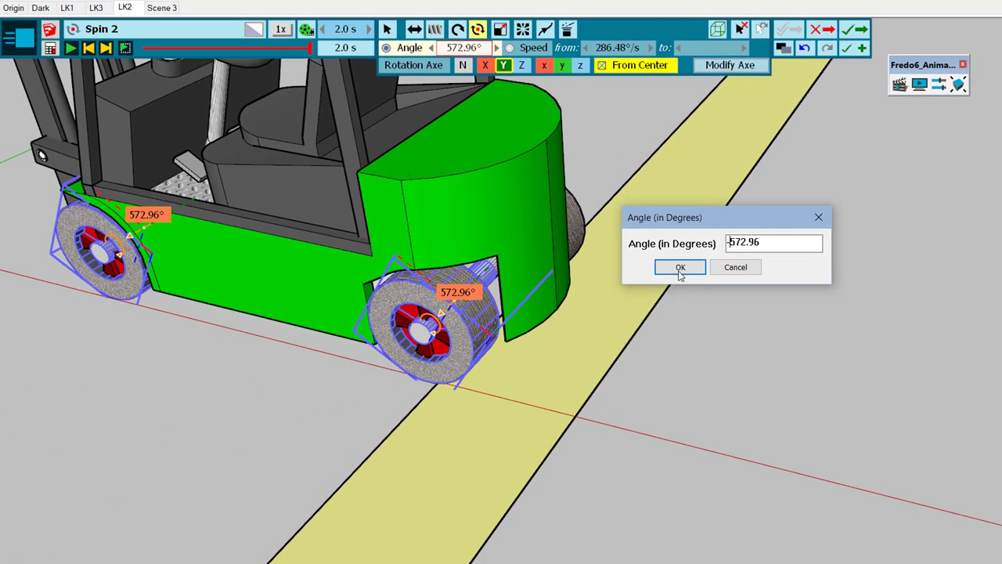
pyautogui.click(680, 268)
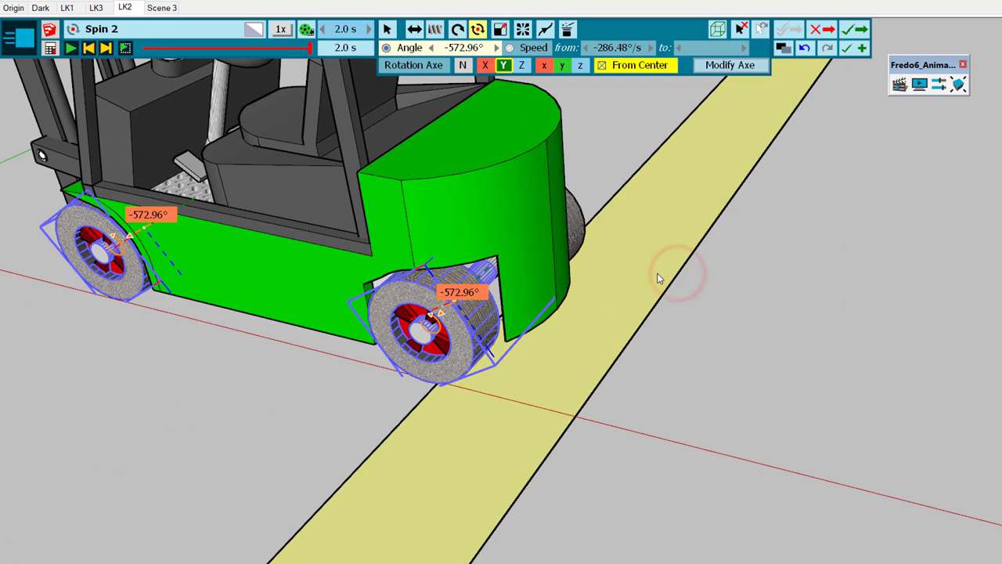
pyautogui.click(70, 48)
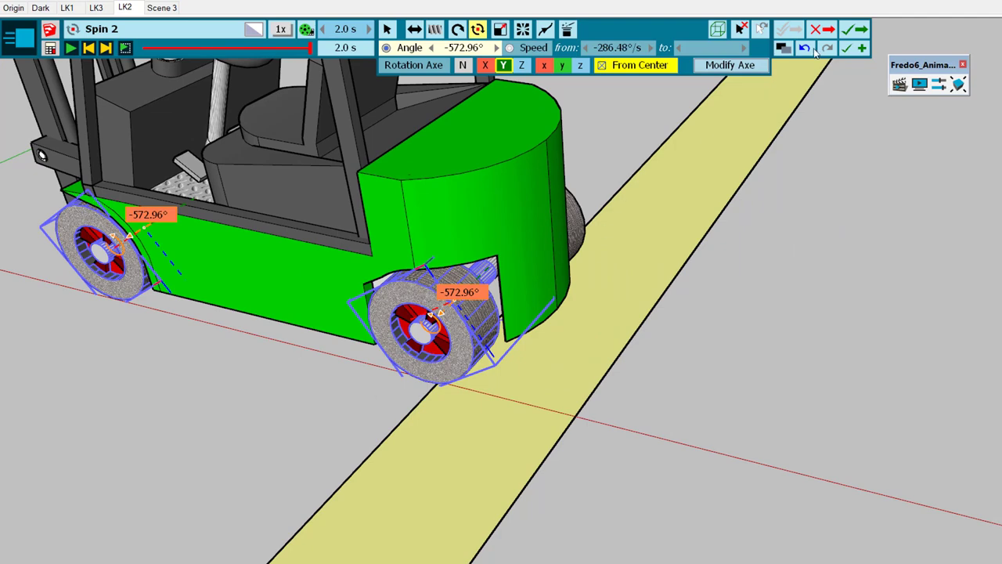
pyautogui.click(854, 33)
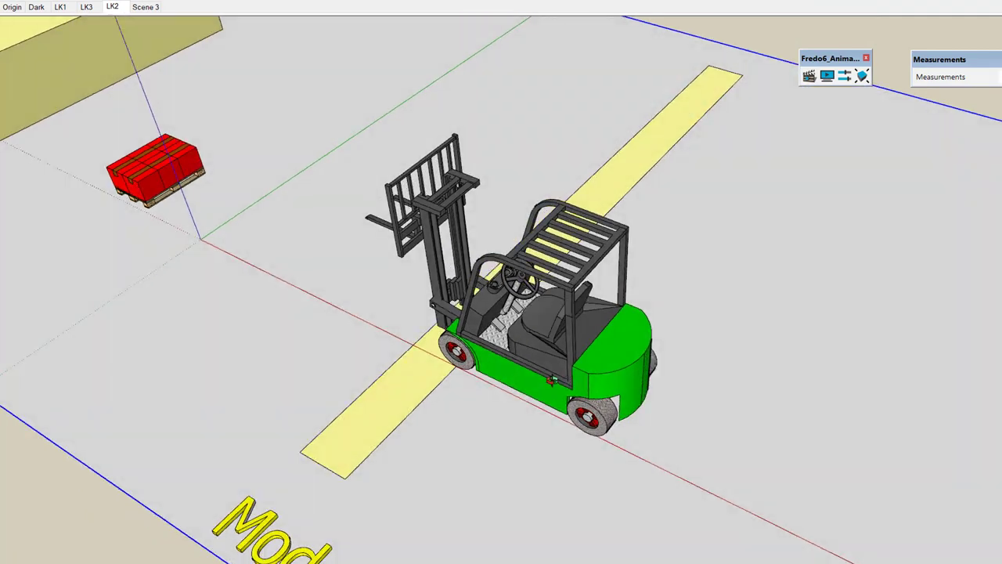
# - Copy the Spin 2 sequence and paste the duplicate into the film at 0.0 s
pyautogui.moveTo(552, 380); pyautogui.dragTo(274, 292, button='middle')
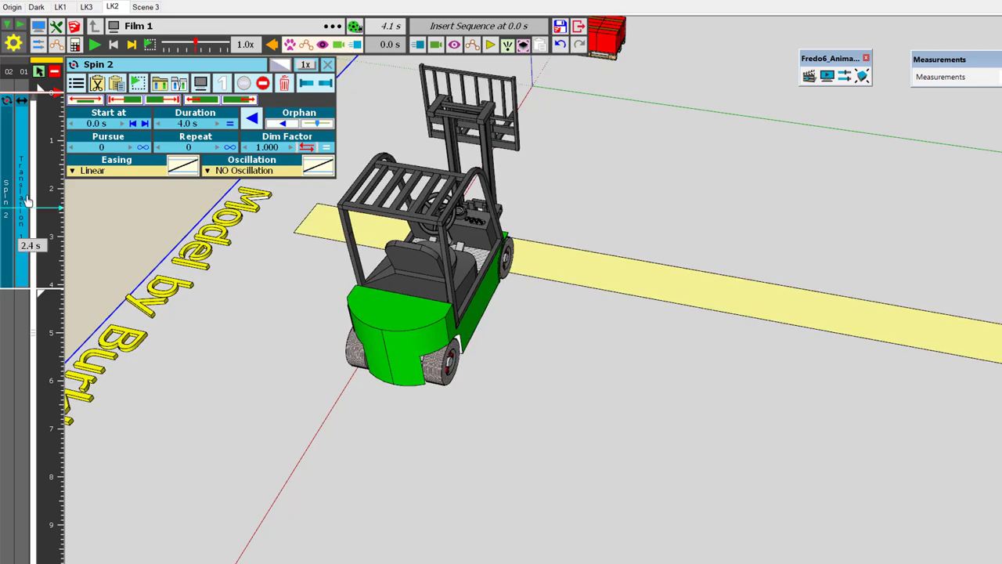
pyautogui.moveTo(27, 202)
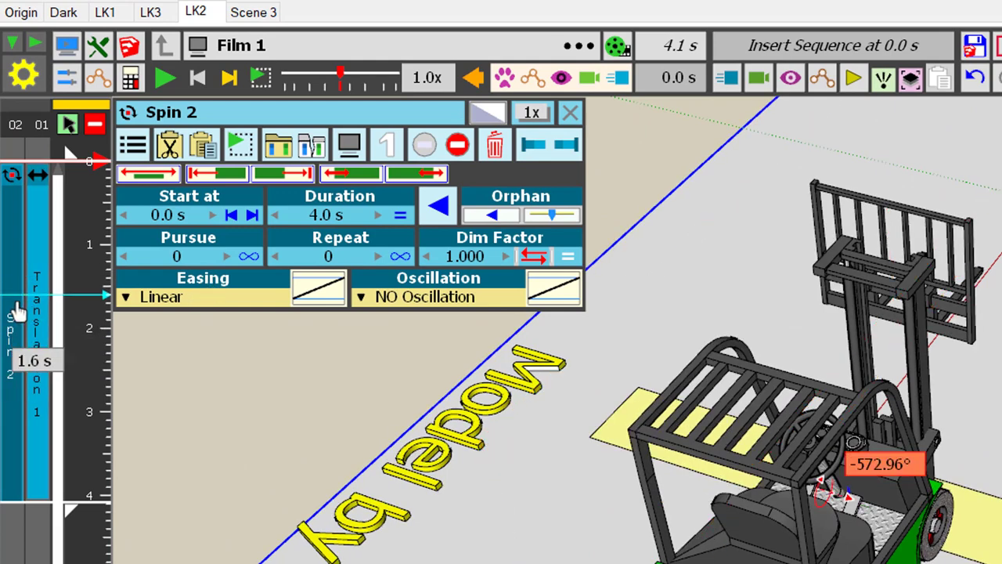
pyautogui.click(203, 148)
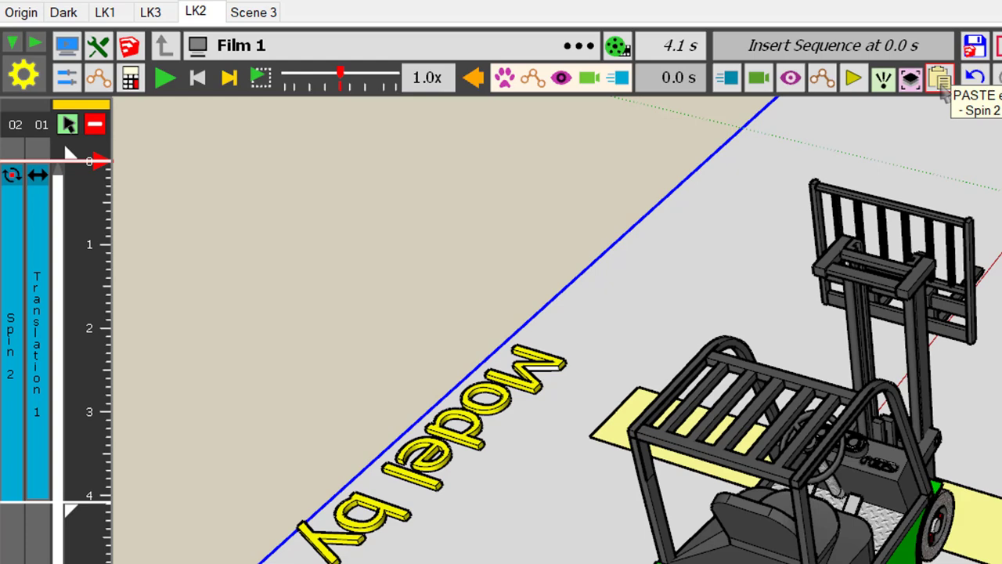
pyautogui.click(942, 89)
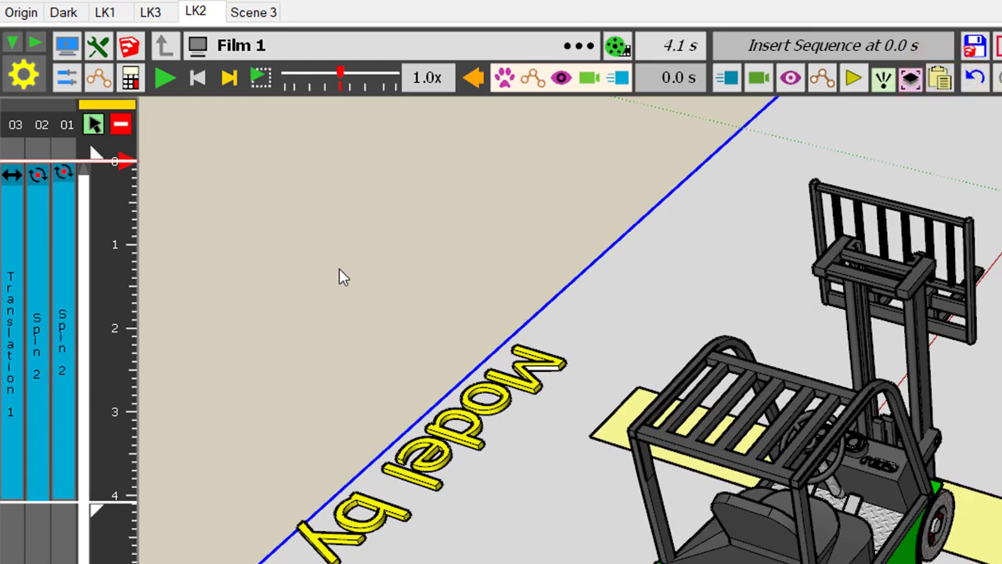
# - Open the duplicated Spin 2 sequence for editing and clone it as a new sequence named "Right Wheel spinning"
pyautogui.click(68, 368)
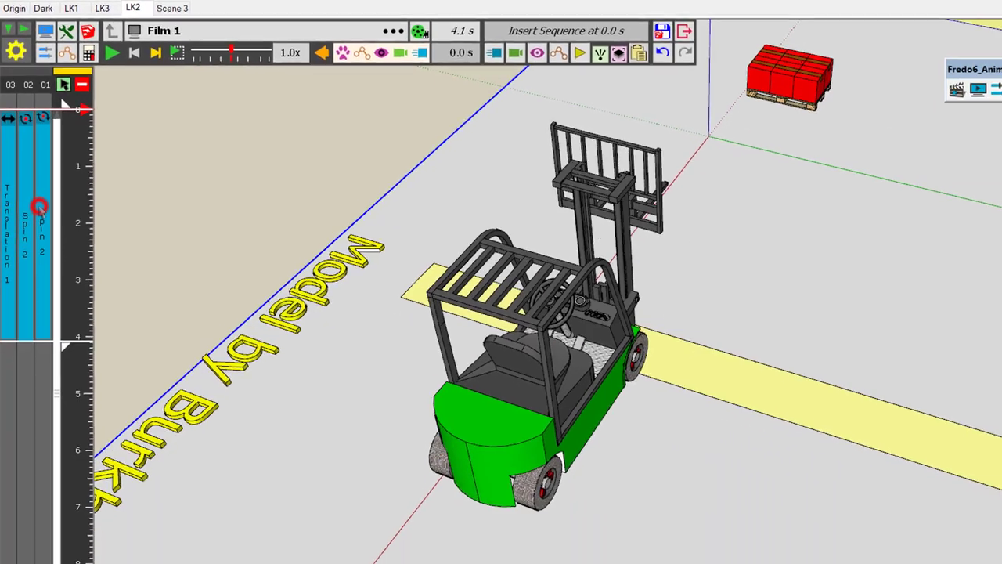
pyautogui.doubleClick(64, 313)
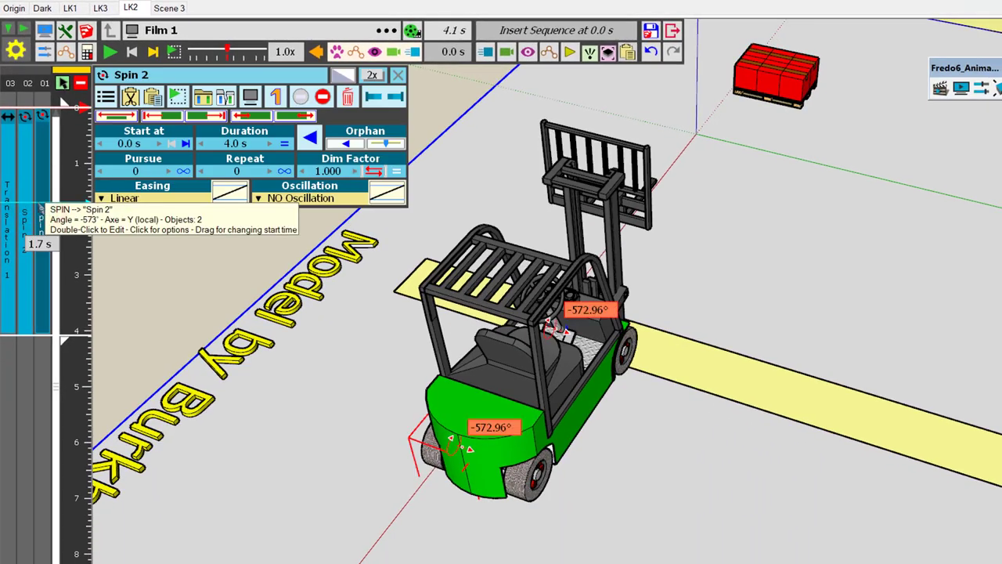
pyautogui.doubleClick(36, 204)
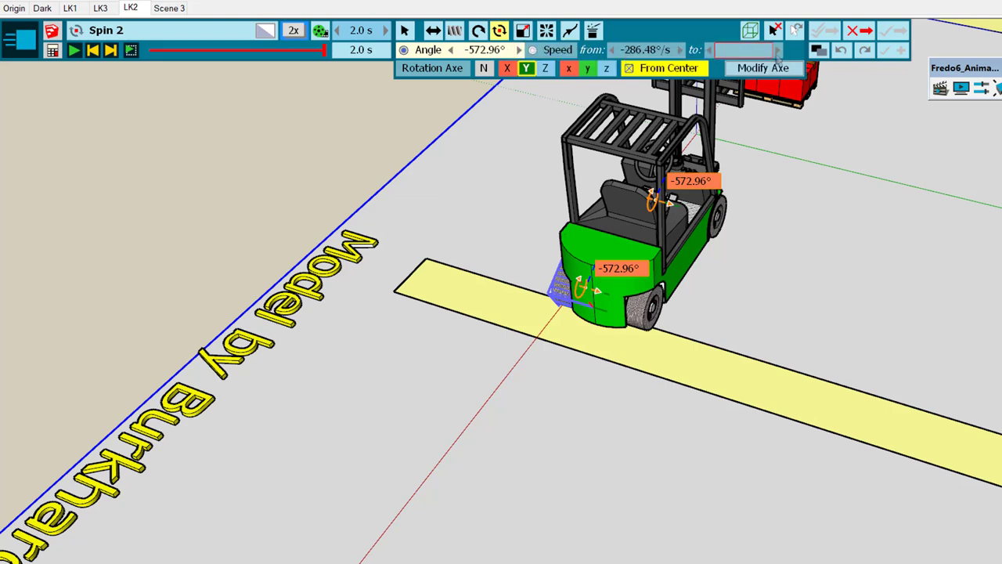
pyautogui.click(819, 50)
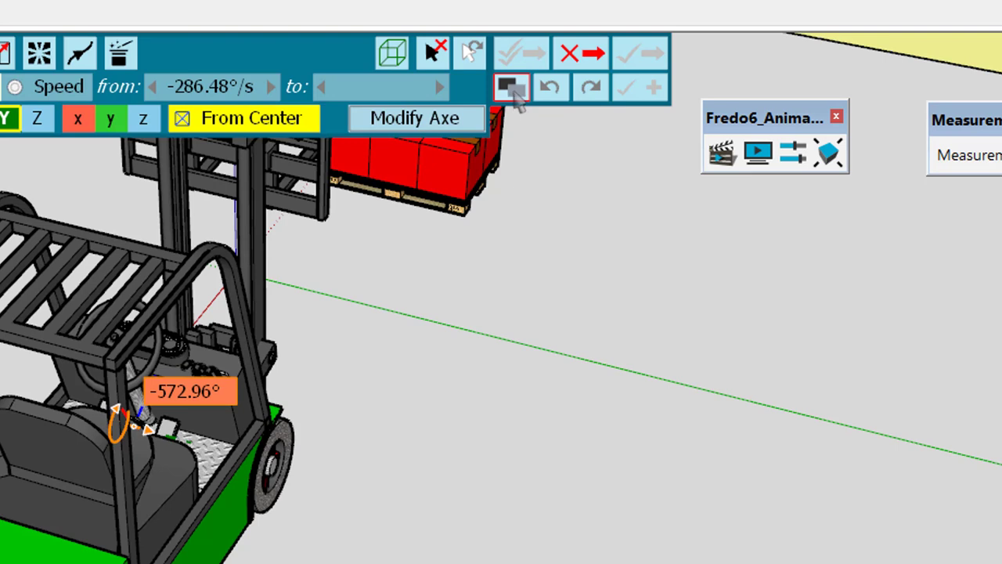
pyautogui.click(513, 89)
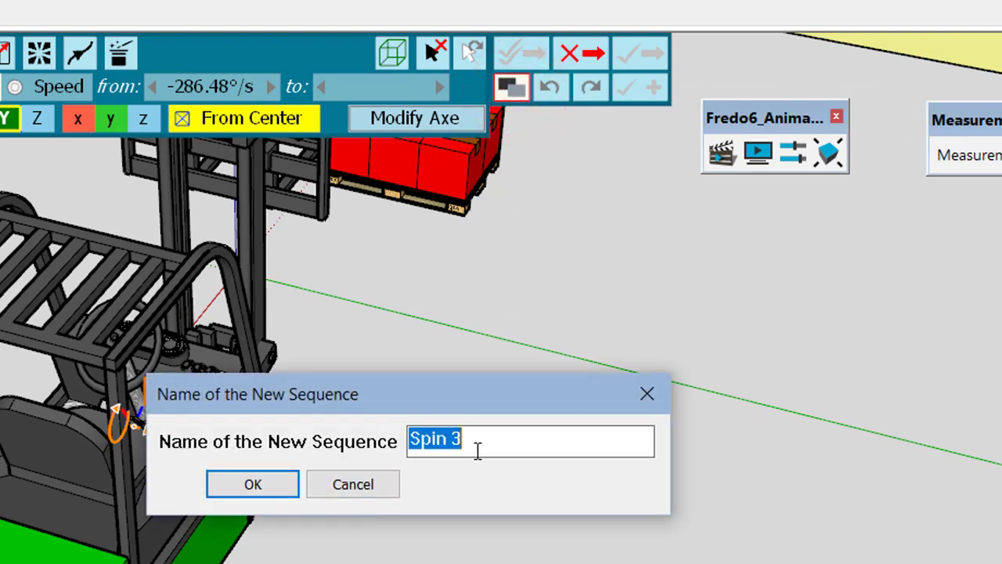
pyautogui.moveTo(478, 441); pyautogui.dragTo(410, 439)
pyautogui.write('Right Wheeel')
pyautogui.press('BackSpace')
pyautogui.write('l spinning')
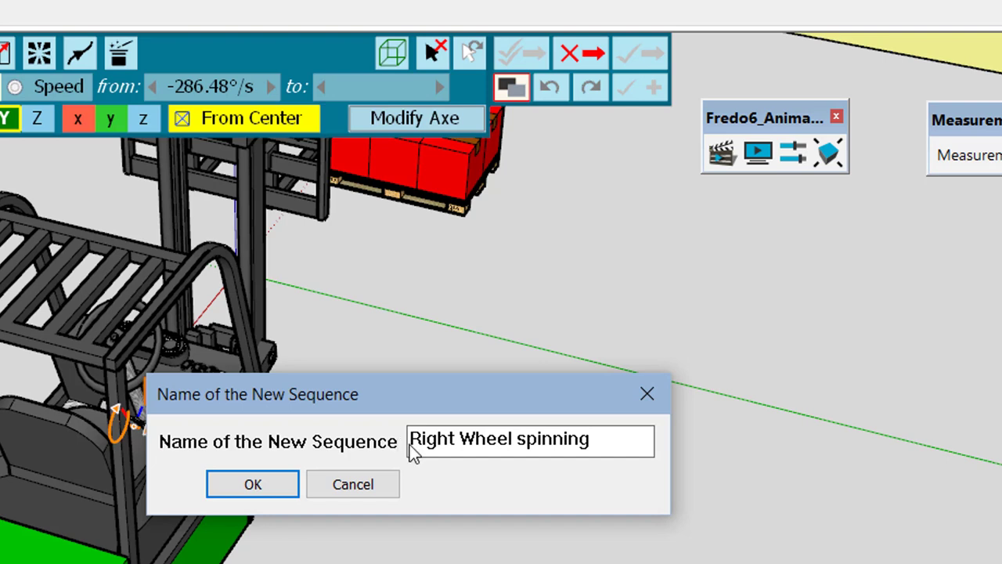
pyautogui.click(291, 483)
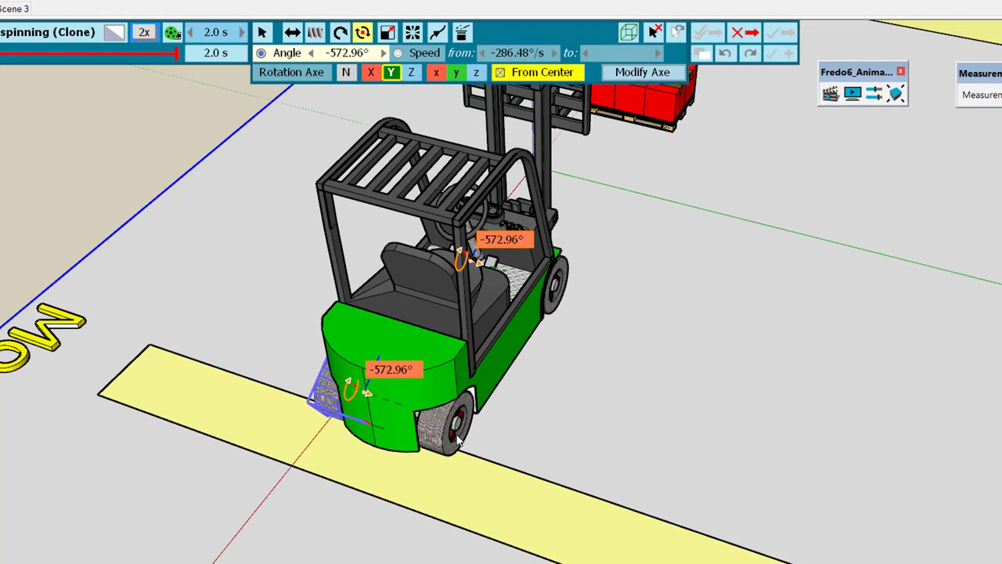
# - Clear the clone's object selection and assign the forklift's rear and front right wheels, picking Wheel FL for each
pyautogui.click(652, 33)
pyautogui.click(589, 246)
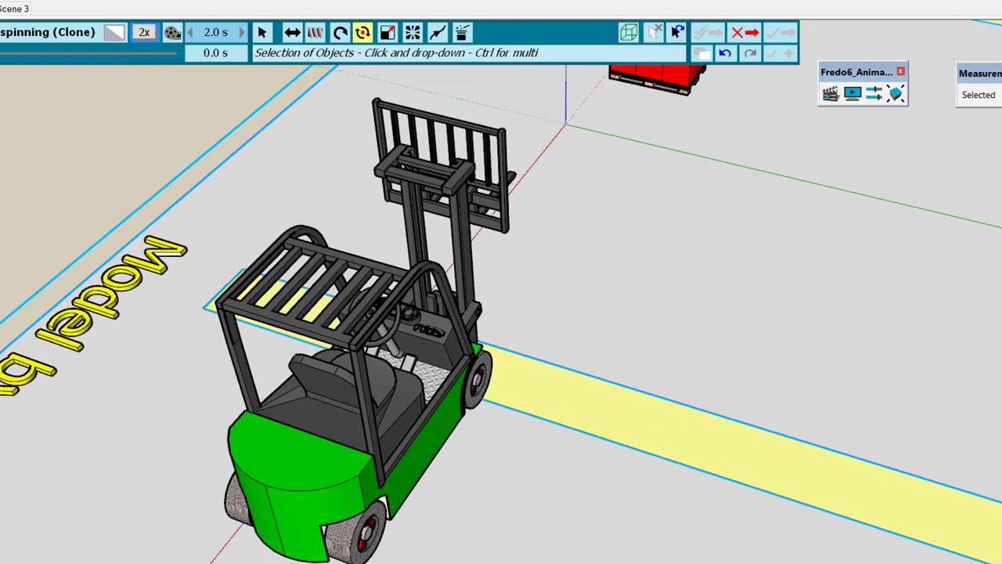
pyautogui.click(367, 533)
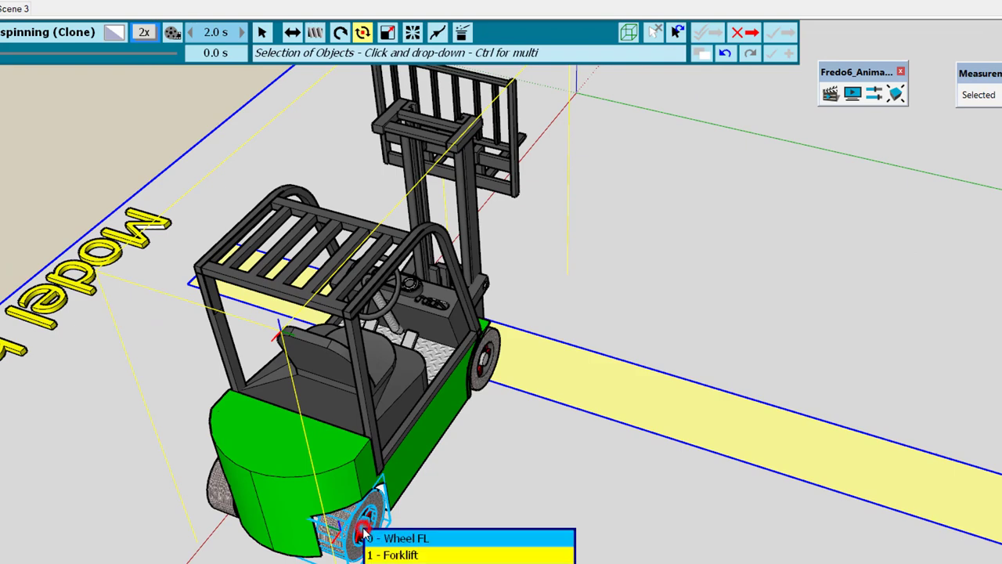
pyautogui.click(403, 537)
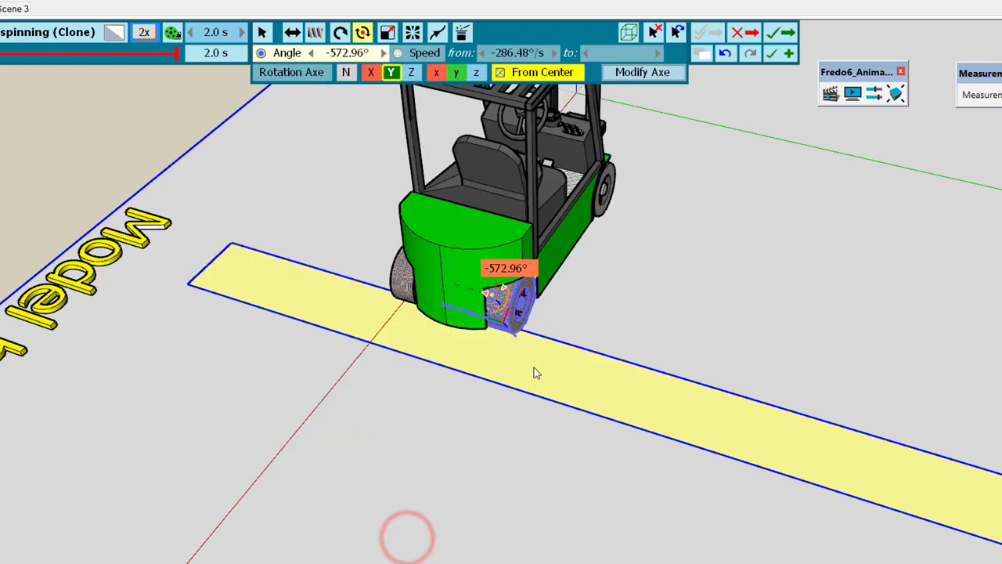
pyautogui.click(604, 194)
pyautogui.click(604, 194)
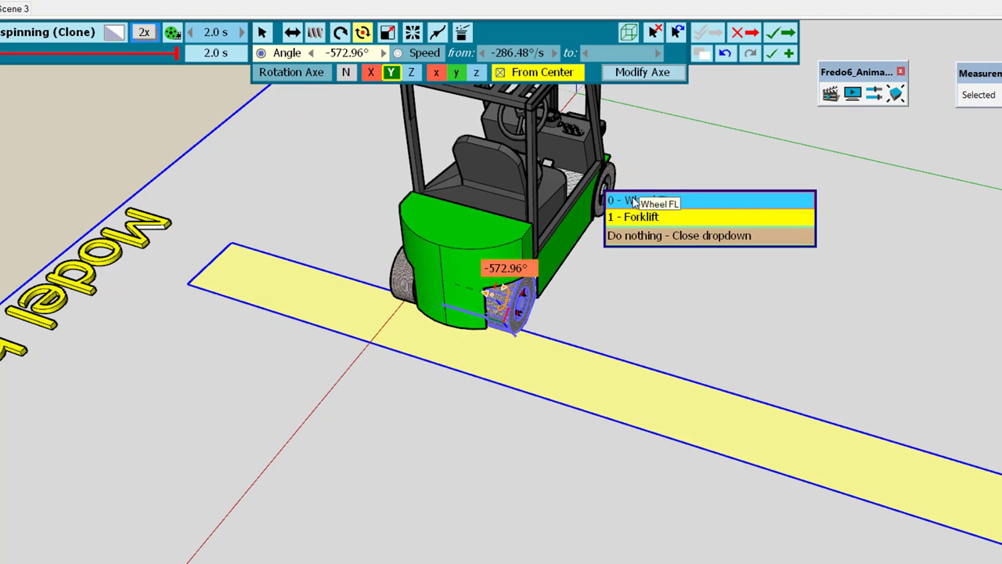
pyautogui.click(633, 200)
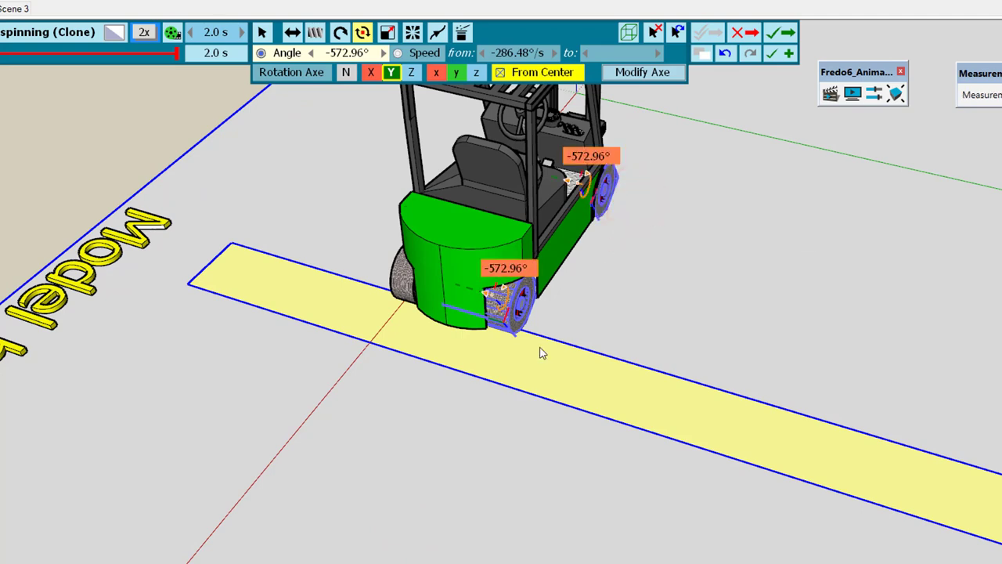
# - Set the right wheels' spin angle to 572.96 degrees, play the motion and save the sequence to the film
pyautogui.scroll(-3, 606, 399)
pyautogui.moveTo(606, 399); pyautogui.dragTo(650, 222, button='middle')
pyautogui.scroll(5, 662, 150)
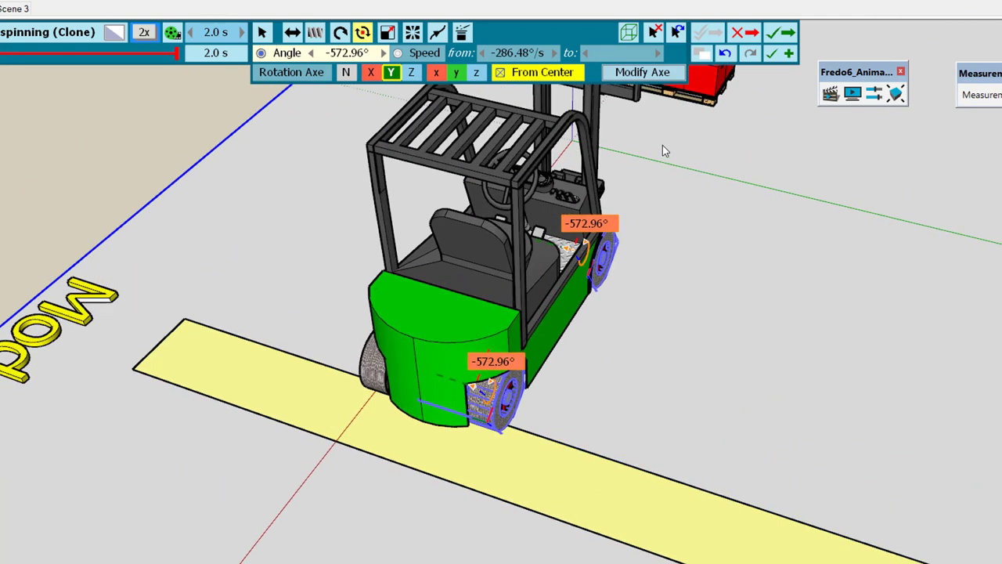
pyautogui.moveTo(813, 455); pyautogui.dragTo(527, 458, button='middle')
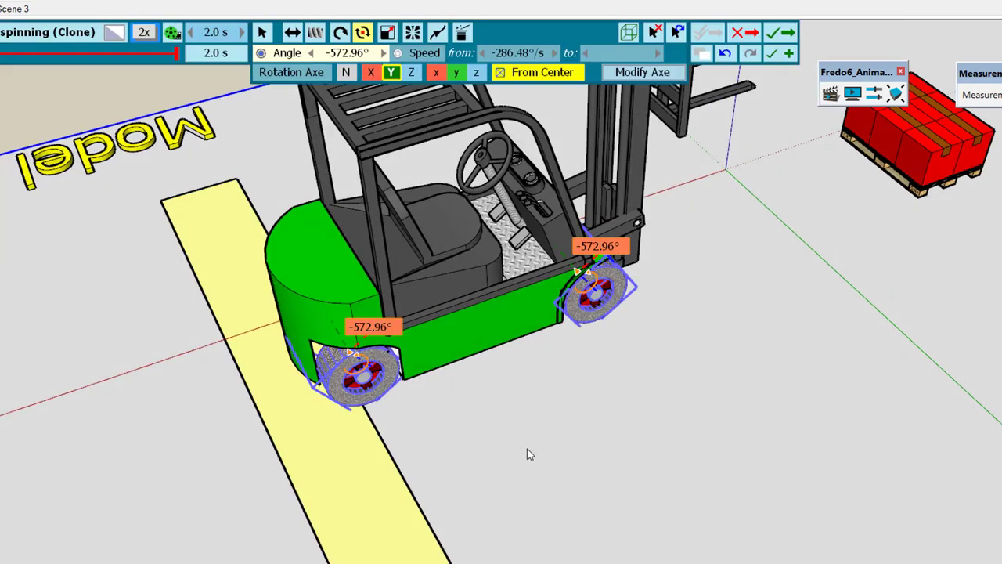
pyautogui.press('space')
pyautogui.click(348, 53)
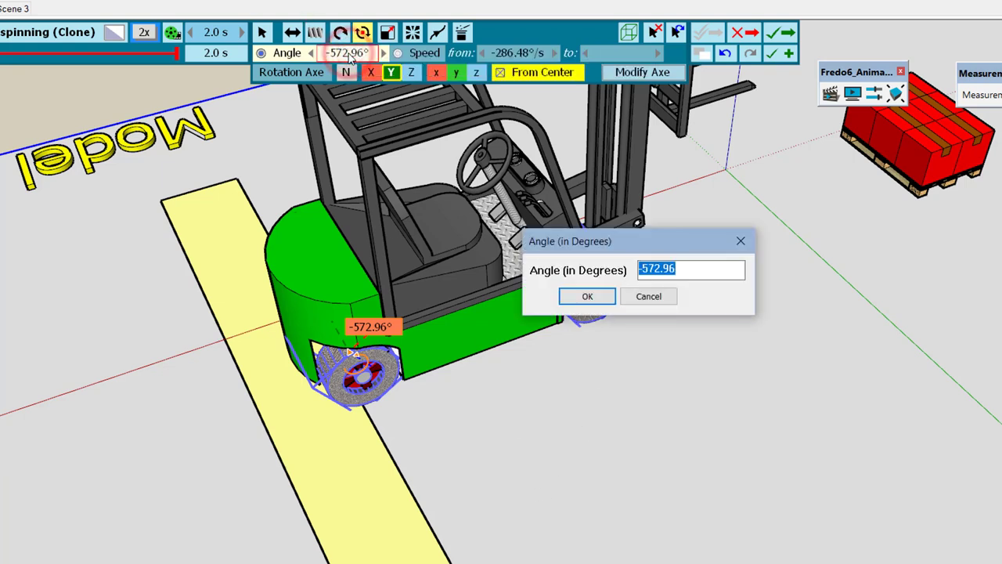
pyautogui.click(644, 268)
pyautogui.press('BackSpace')
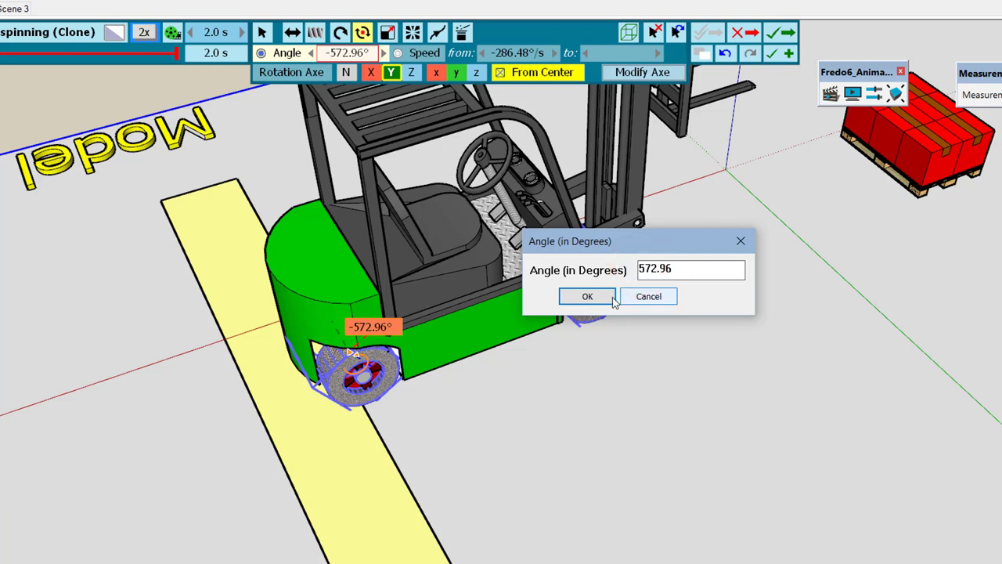
pyautogui.click(587, 297)
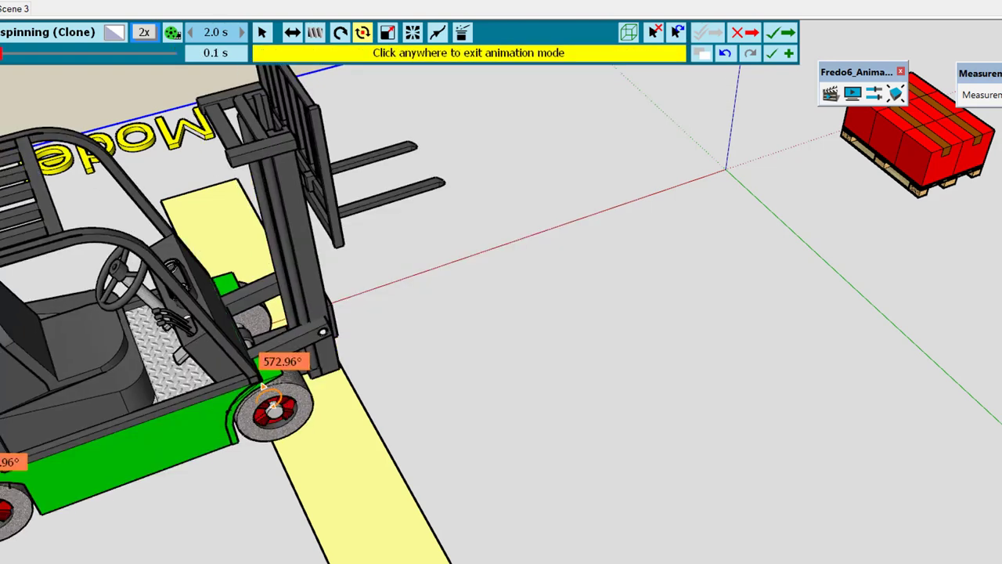
pyautogui.click(188, 235)
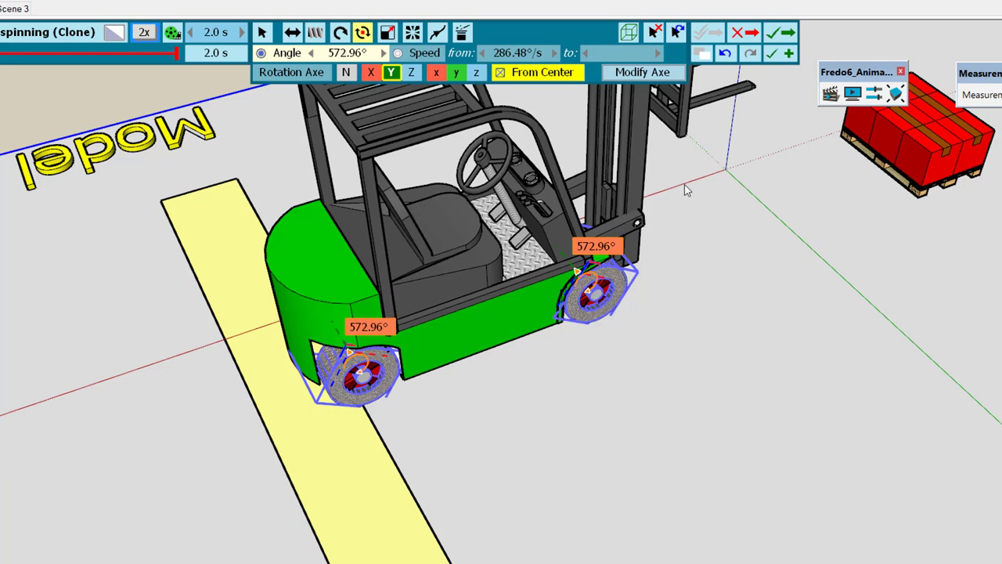
pyautogui.click(771, 32)
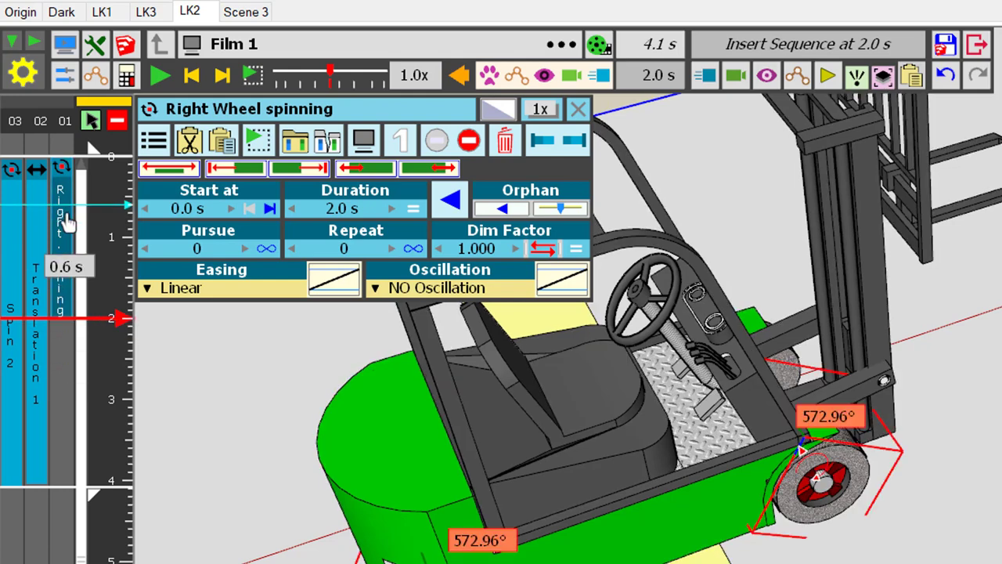
# - Extend the Right Wheel spinning sequence to a duration of 4.0 s and play the film
pyautogui.moveTo(66, 321); pyautogui.dragTo(69, 489)
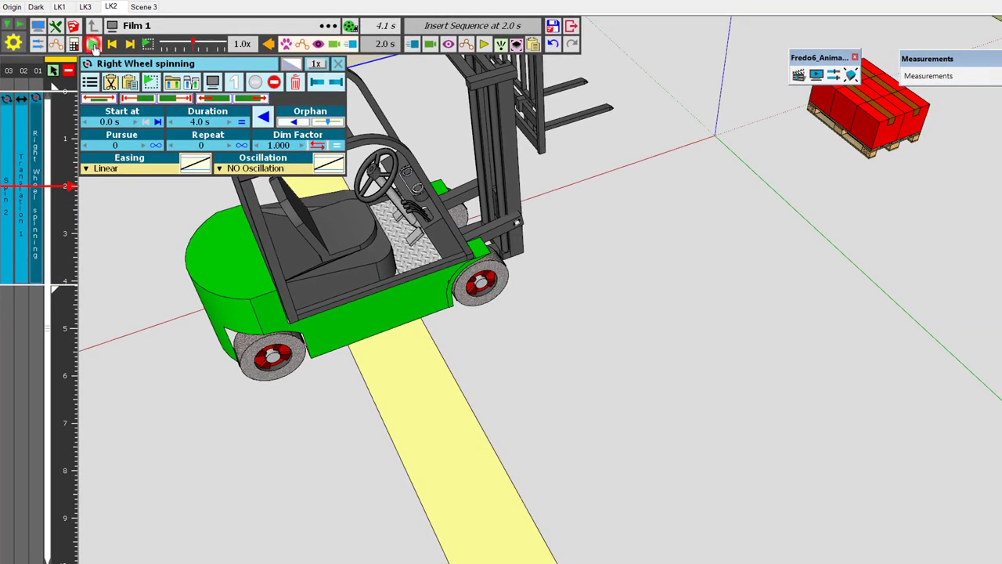
pyautogui.click(116, 54)
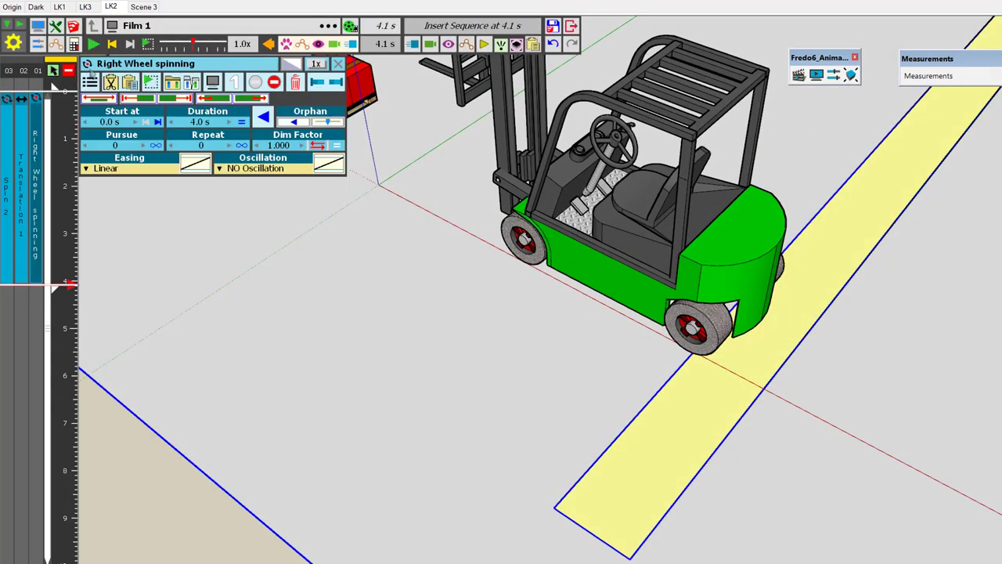
pyautogui.click(93, 45)
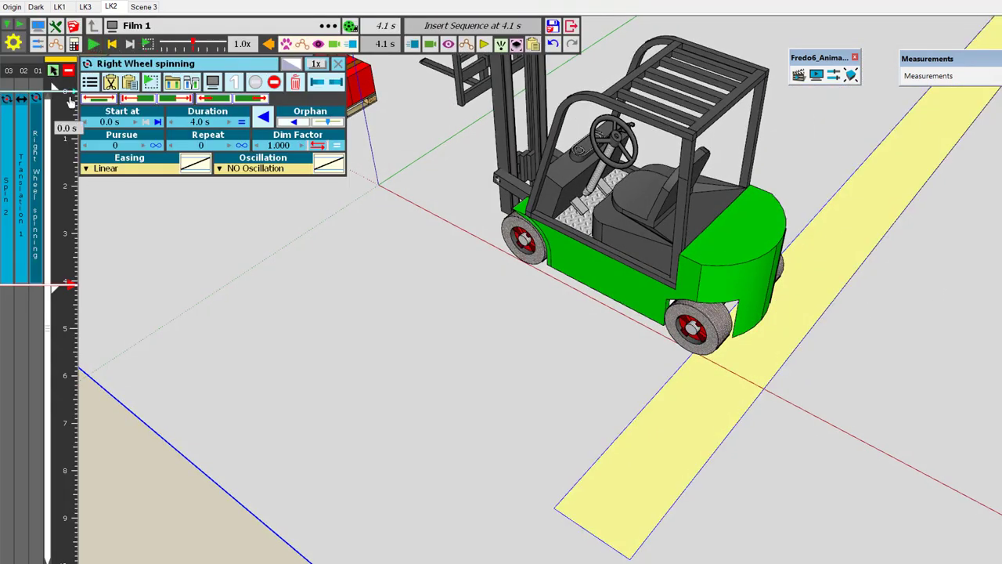
# - Scrub through the film's timeline and replay the film to examine how the wheels turn as the forklift moves
pyautogui.click(70, 122)
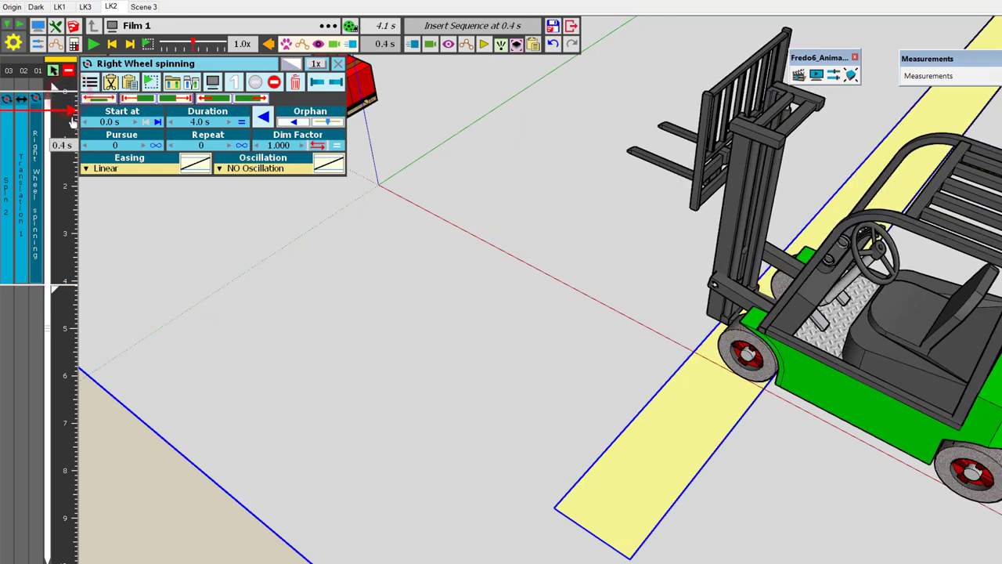
pyautogui.moveTo(72, 130); pyautogui.dragTo(71, 229)
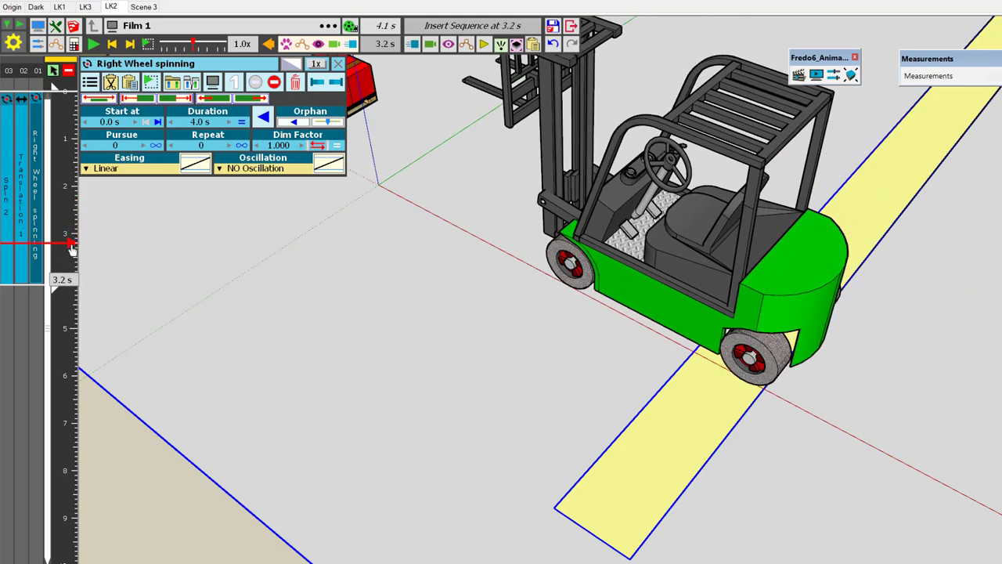
pyautogui.moveTo(71, 192); pyautogui.dragTo(72, 163)
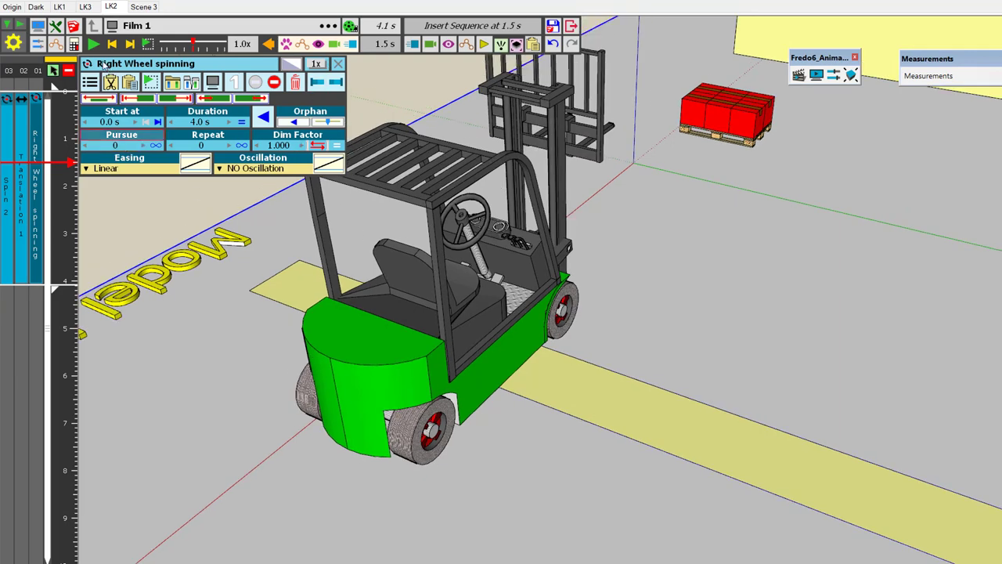
pyautogui.click(92, 44)
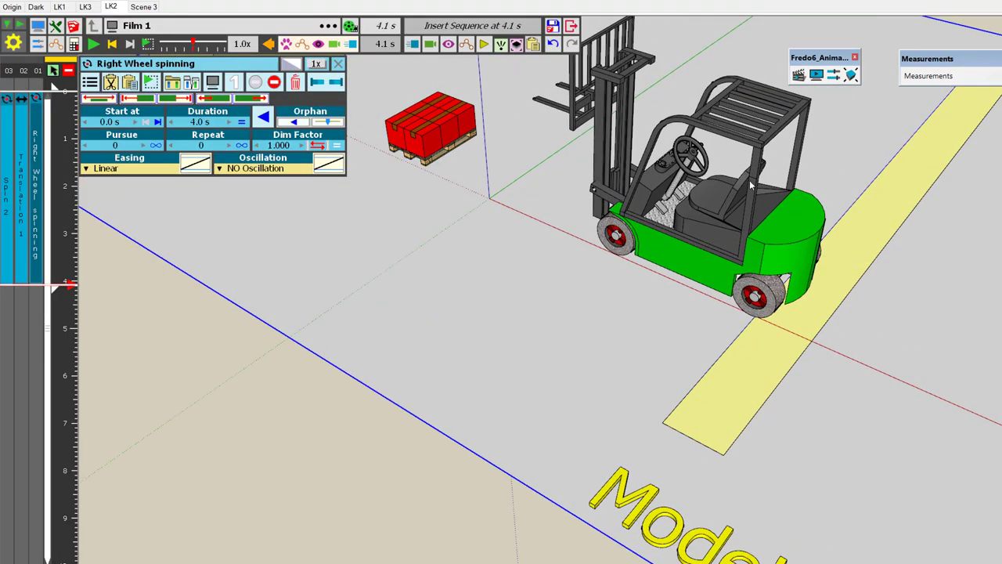
pyautogui.click(93, 44)
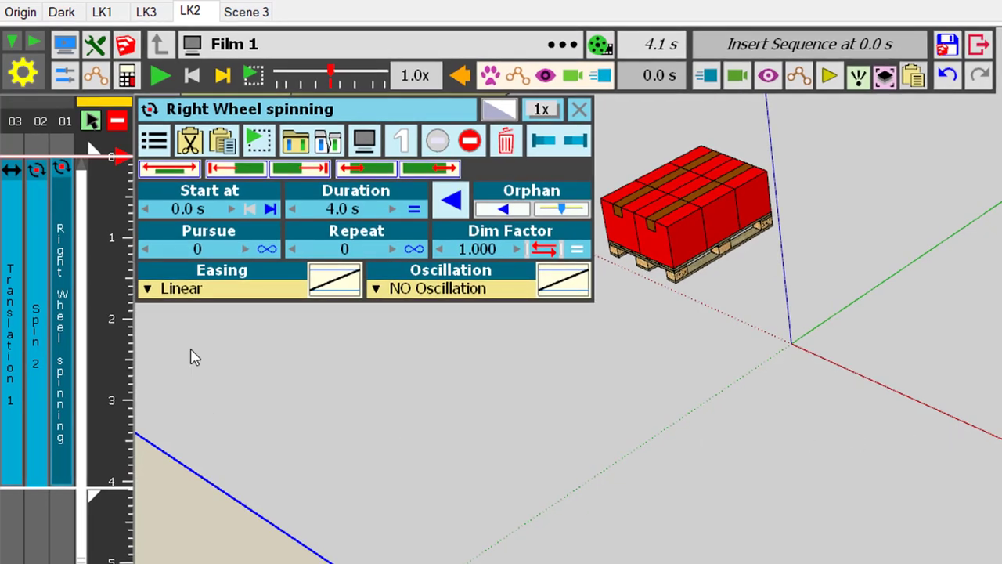
# - Remove the Right Wheel spinning sequence from the film's timeline
pyautogui.moveTo(57, 280); pyautogui.dragTo(97, 309)
pyautogui.moveTo(161, 322); pyautogui.dragTo(250, 353)
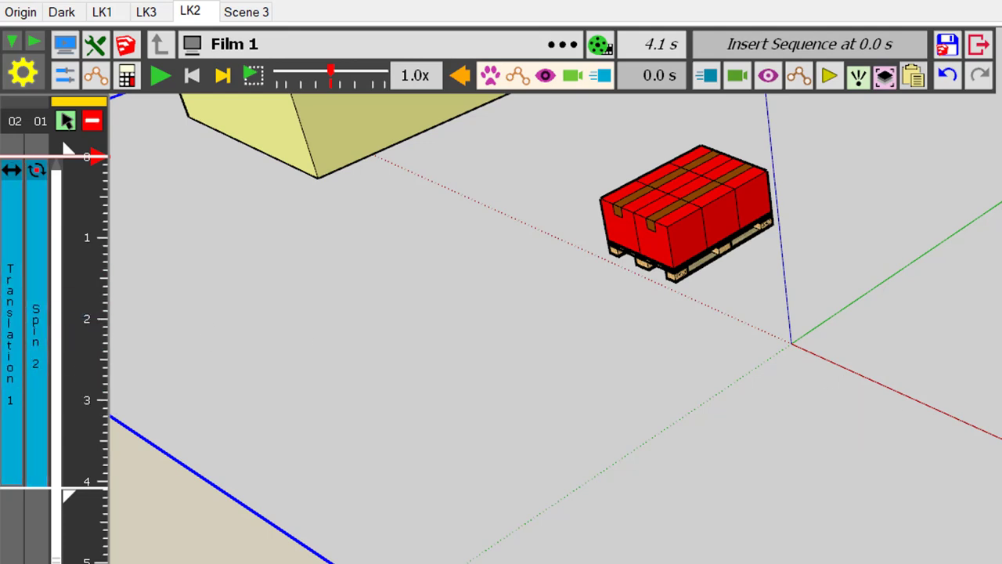
# - Play the film, toggle the visibility of the timeline and palette during animation, and play it again
pyautogui.click(161, 76)
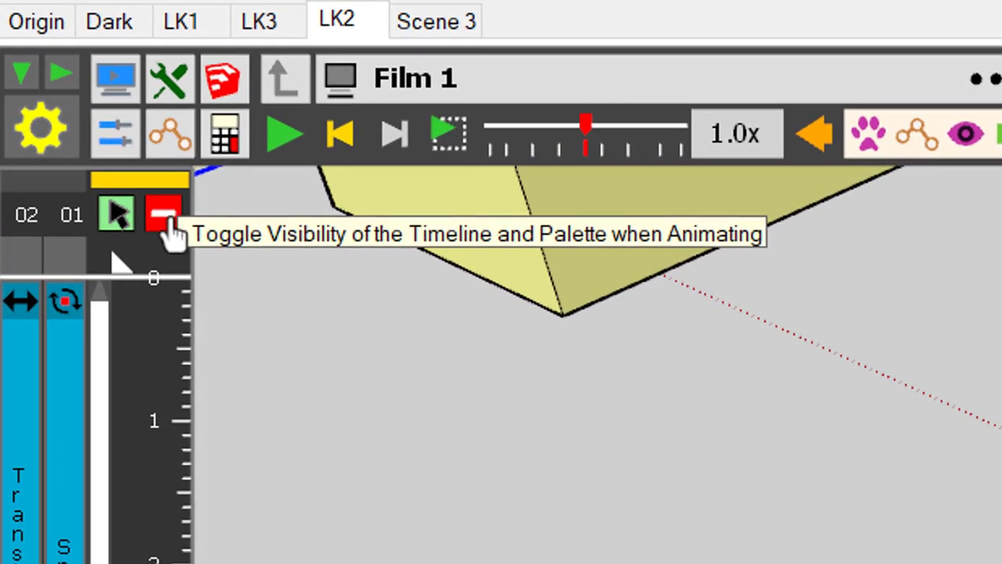
pyautogui.click(165, 216)
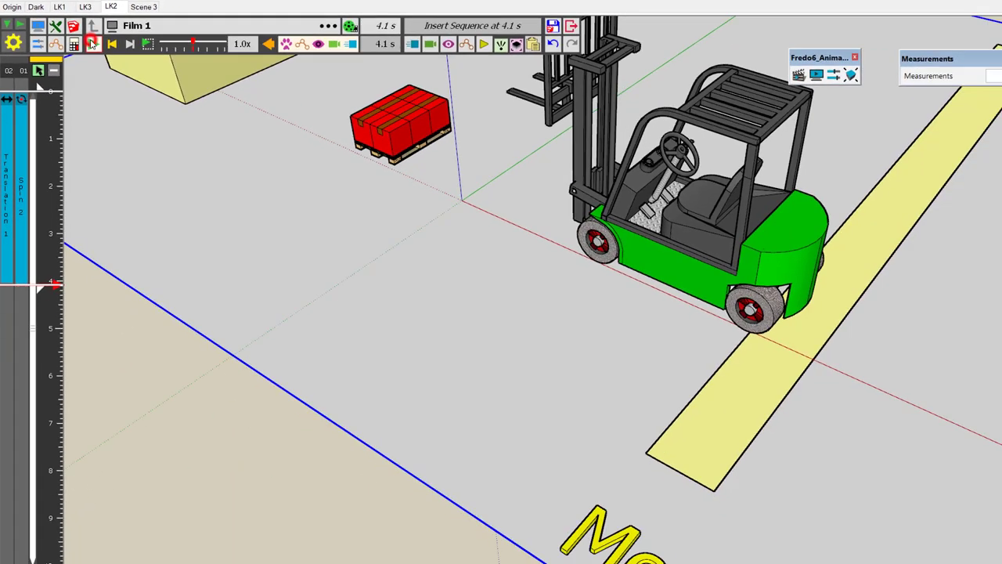
pyautogui.click(284, 135)
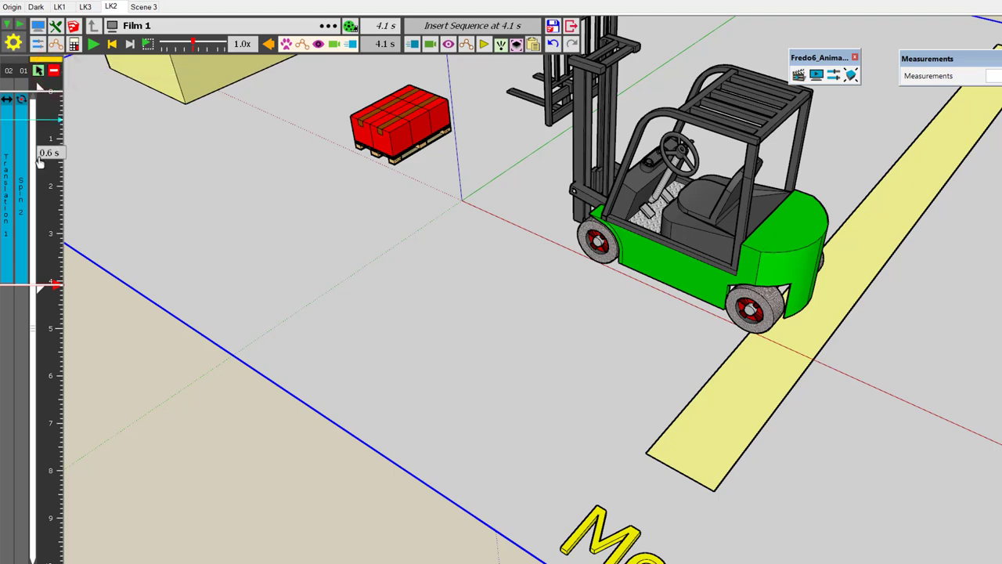
# - Return the film to 0.0 s and insert the existing Spin 2 movement there
pyautogui.moveTo(25, 160)
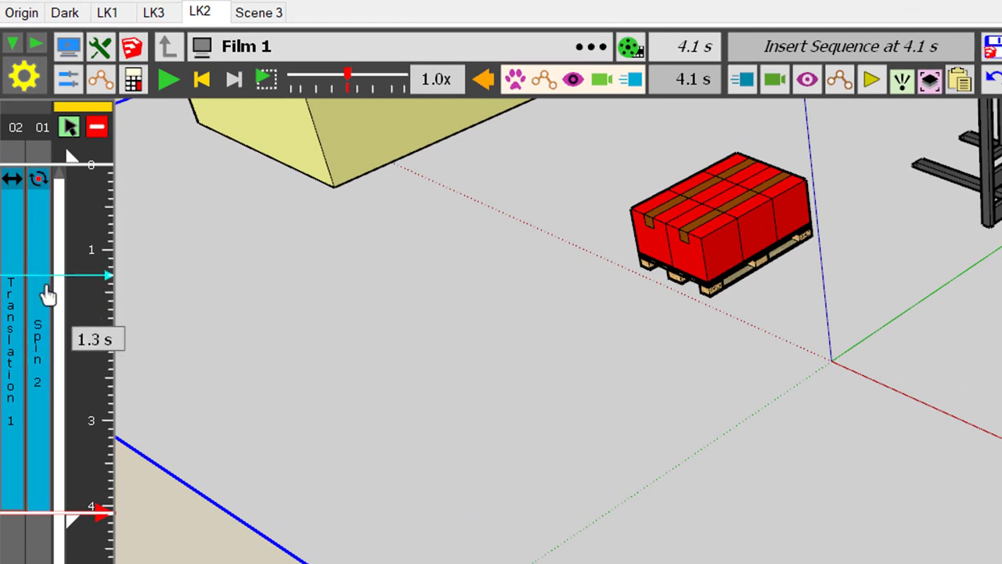
pyautogui.click(201, 80)
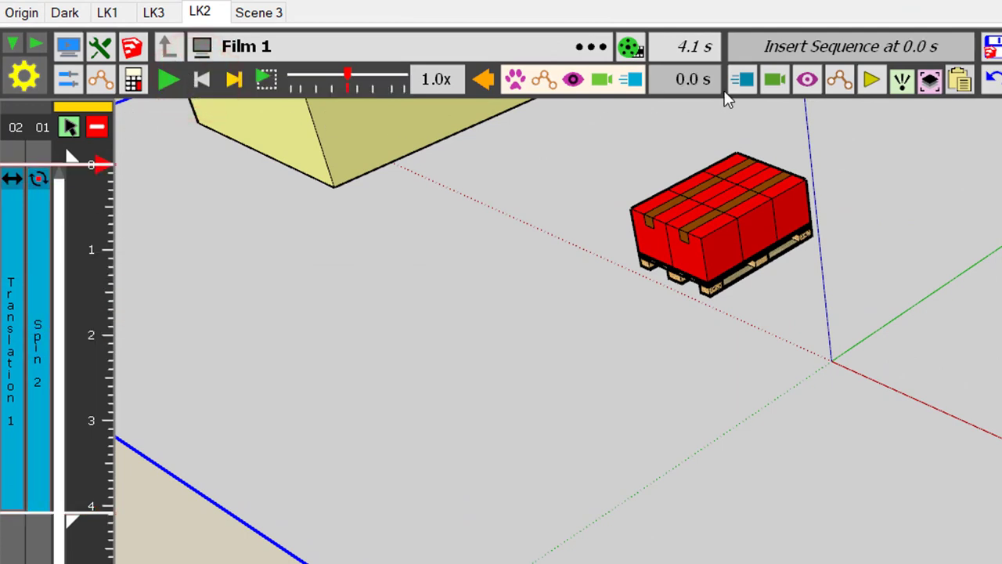
pyautogui.click(744, 82)
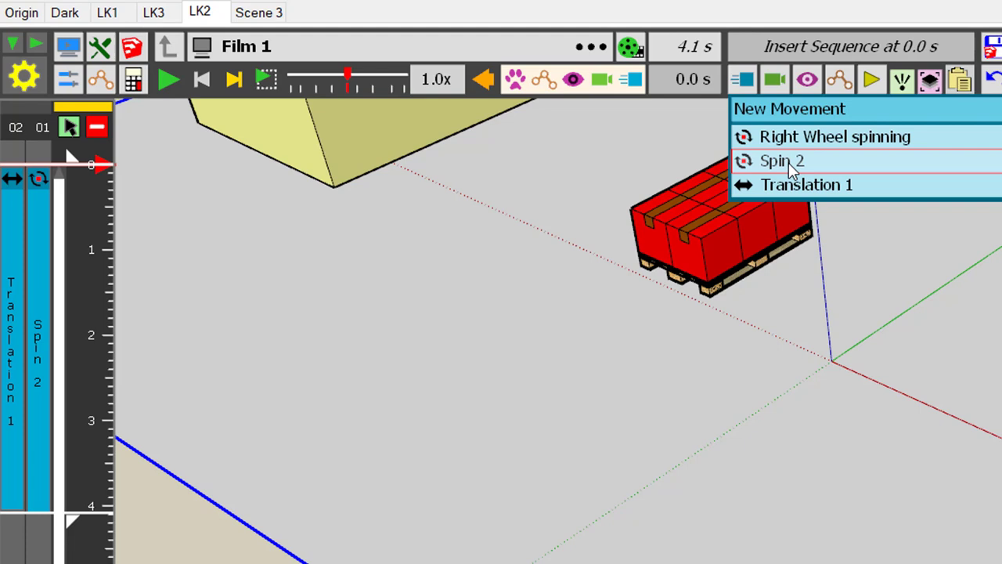
pyautogui.click(788, 162)
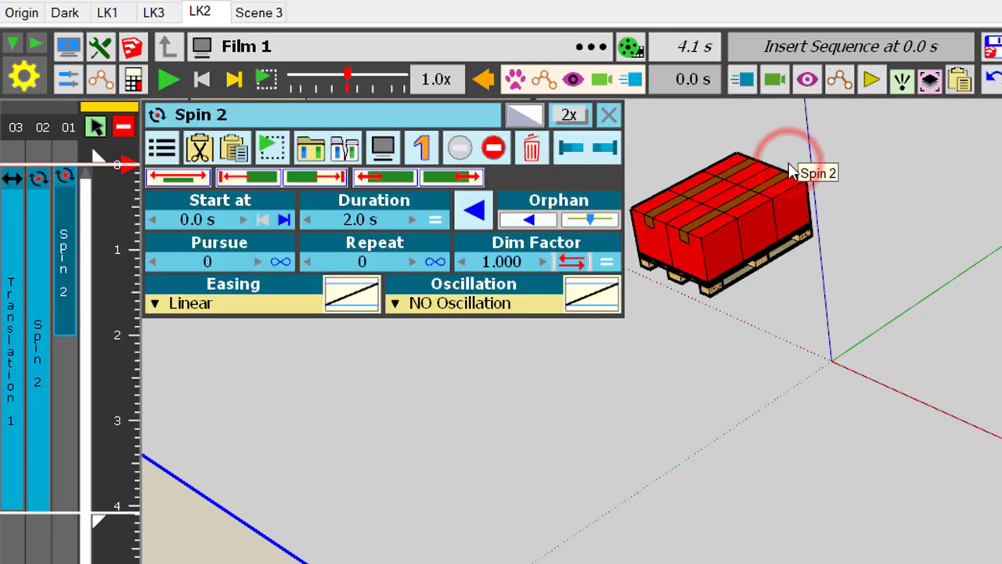
# - Stretch the newly inserted Spin 2 sequence to a 4.0 s duration so it ends with the others, and play the film
pyautogui.moveTo(24, 246)
pyautogui.mouseDown()
pyautogui.moveTo(58, 282)
pyautogui.moveTo(57, 266)
pyautogui.moveTo(58, 406)
pyautogui.mouseUp()
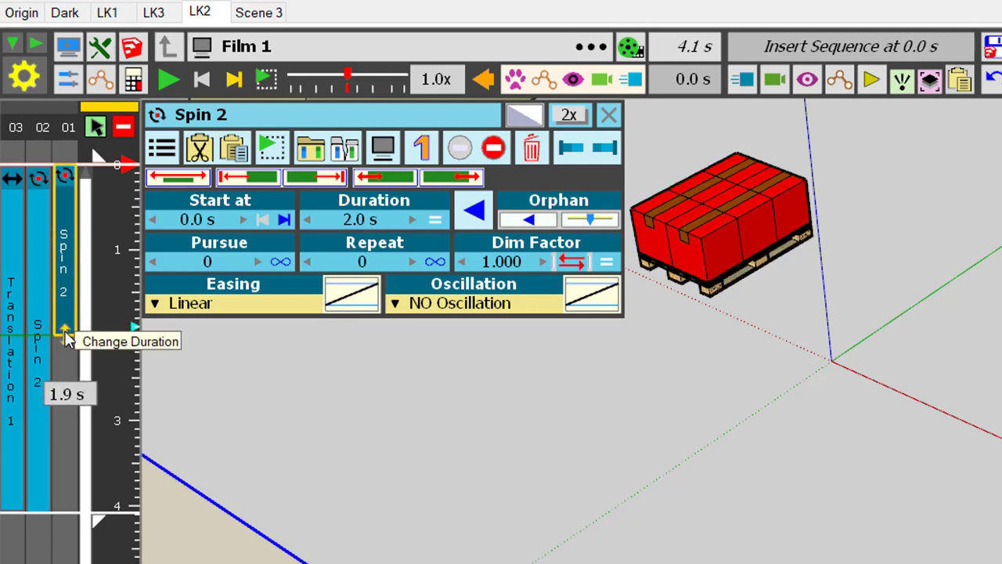
pyautogui.moveTo(65, 335); pyautogui.dragTo(71, 516)
pyautogui.moveTo(165, 485); pyautogui.dragTo(167, 484)
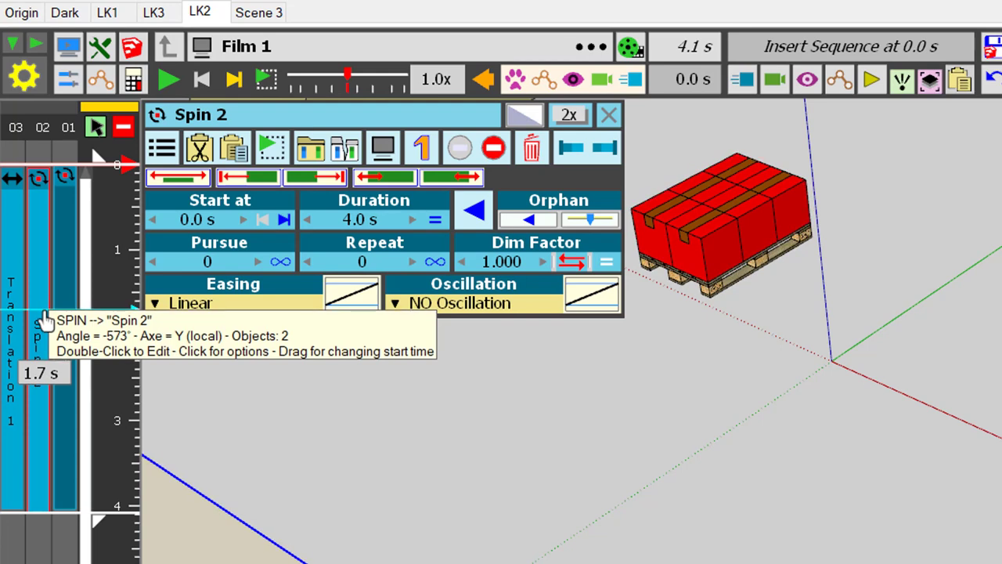
pyautogui.moveTo(52, 321); pyautogui.dragTo(66, 307)
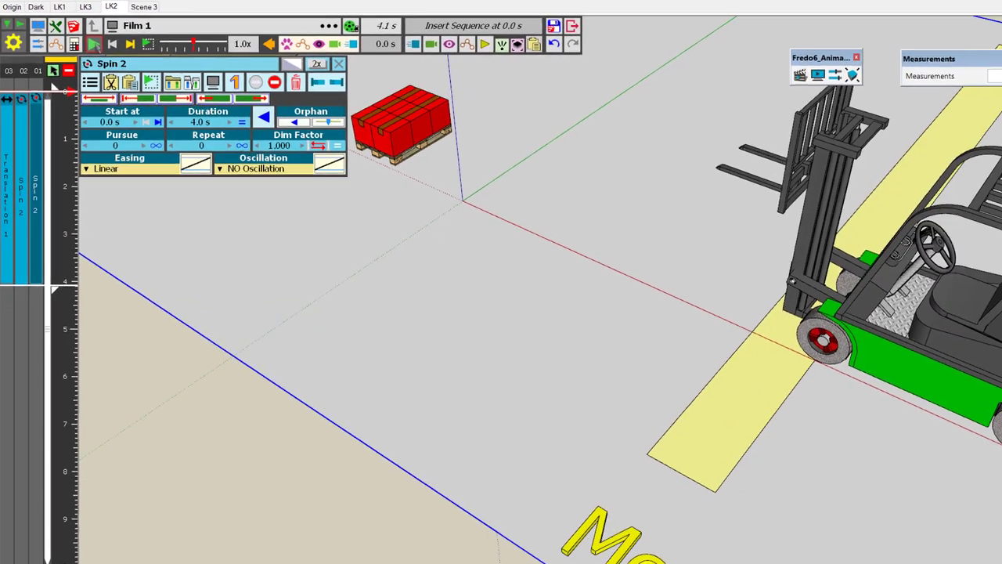
pyautogui.click(94, 45)
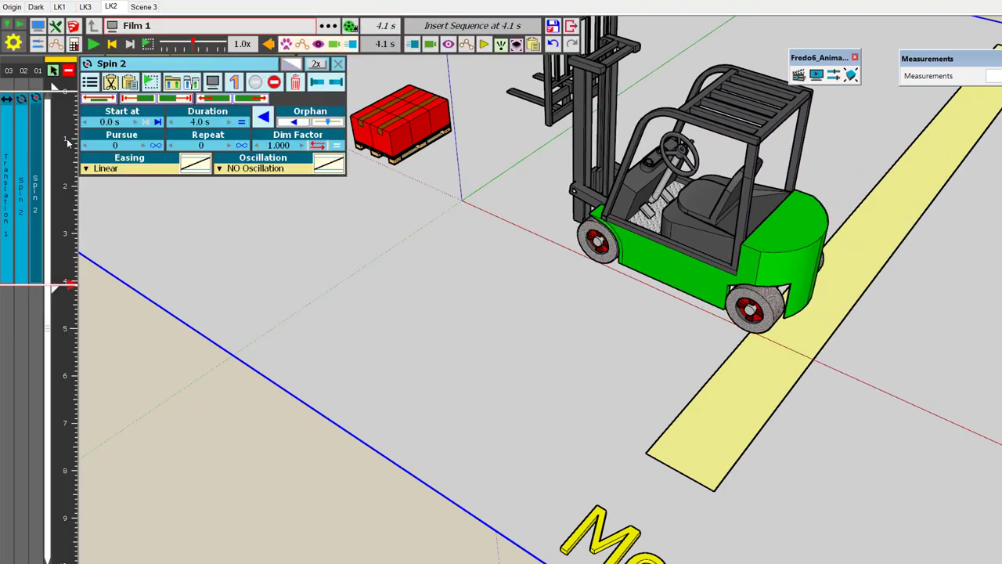
# - Make the newly inserted Spin 2 sequence unique, open it for editing and rename it "Spin 2 right wheel"
pyautogui.moveTo(36, 182)
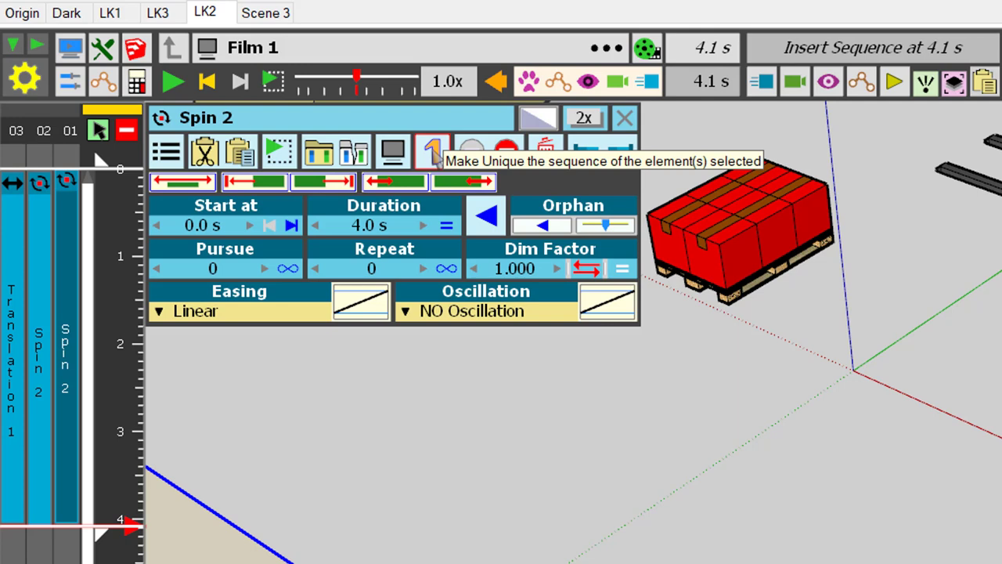
pyautogui.click(433, 151)
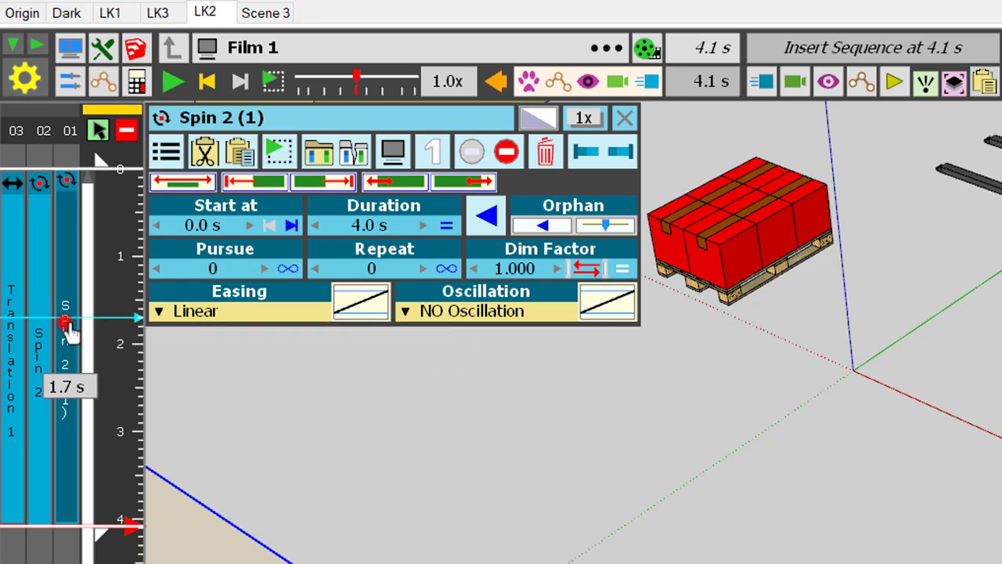
pyautogui.doubleClick(64, 323)
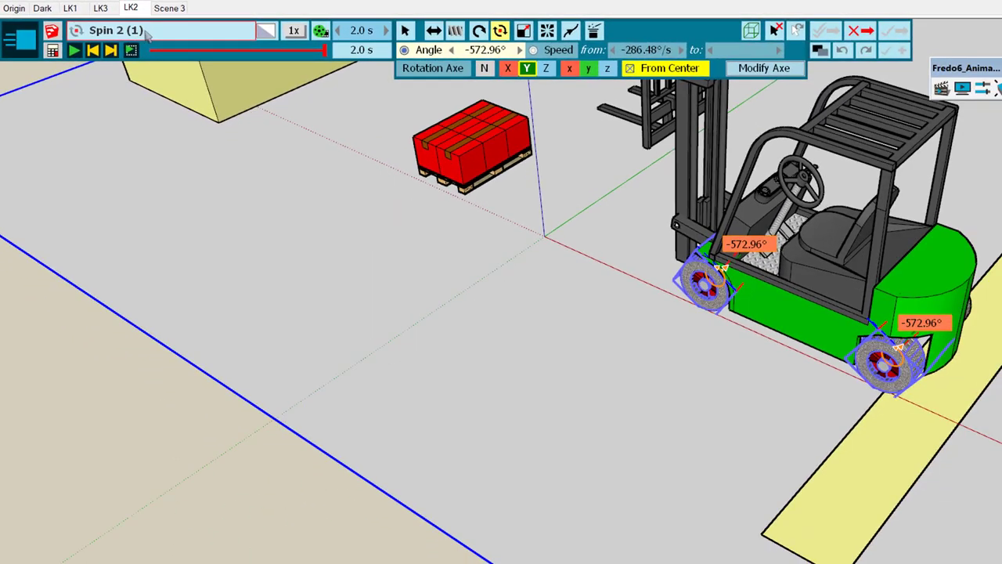
pyautogui.click(145, 30)
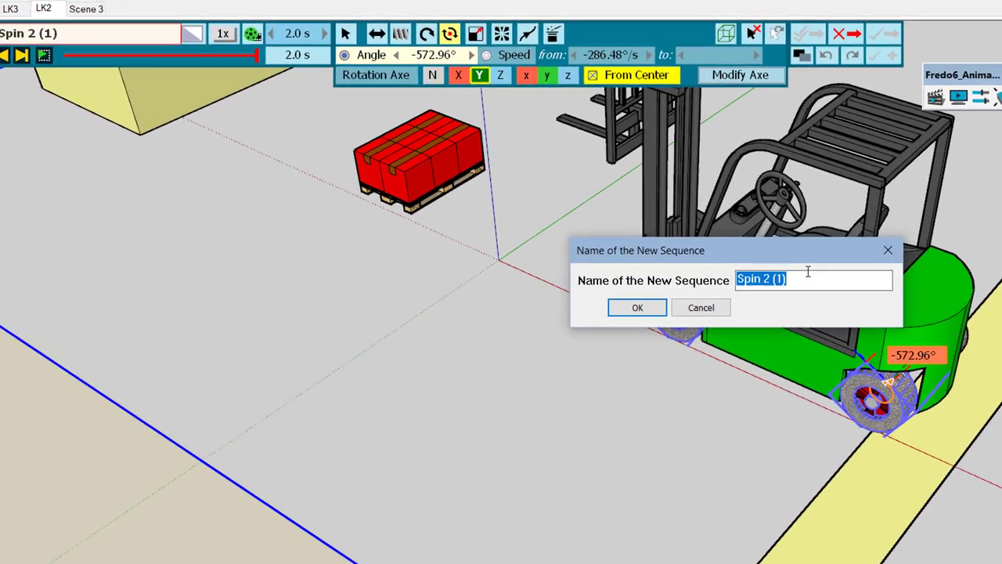
pyautogui.click(822, 248)
pyautogui.moveTo(746, 356); pyautogui.dragTo(707, 361)
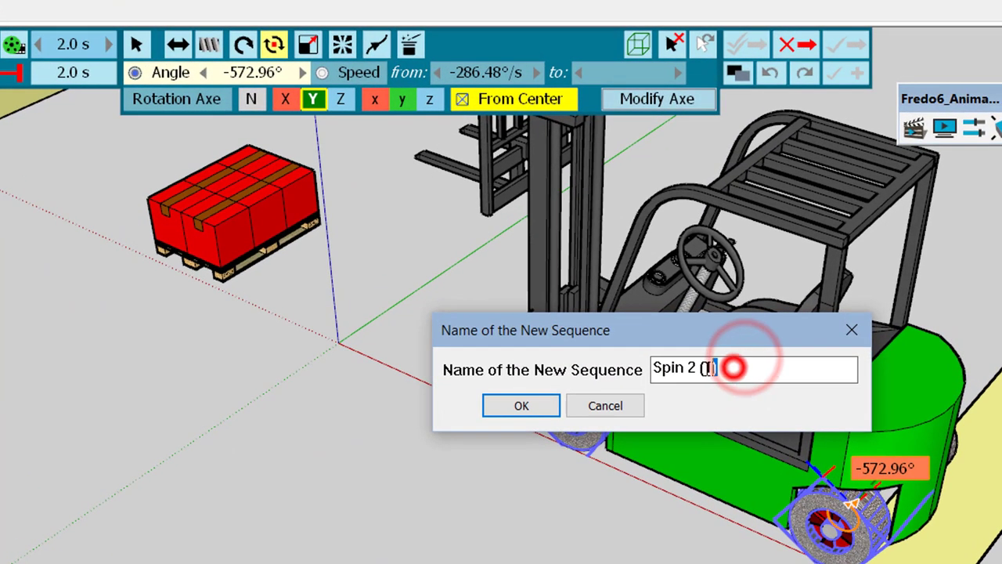
pyautogui.write('right wheel')
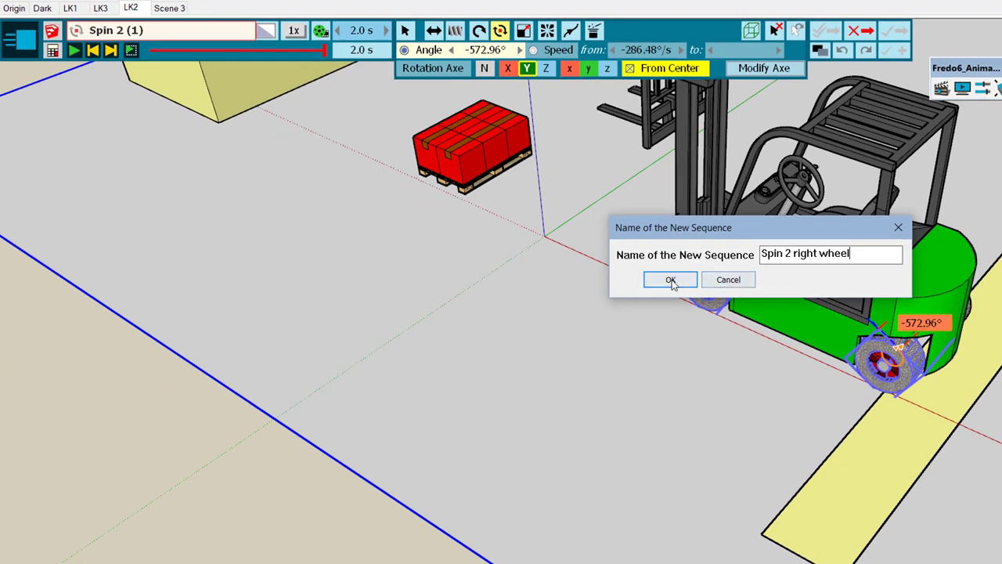
pyautogui.click(671, 281)
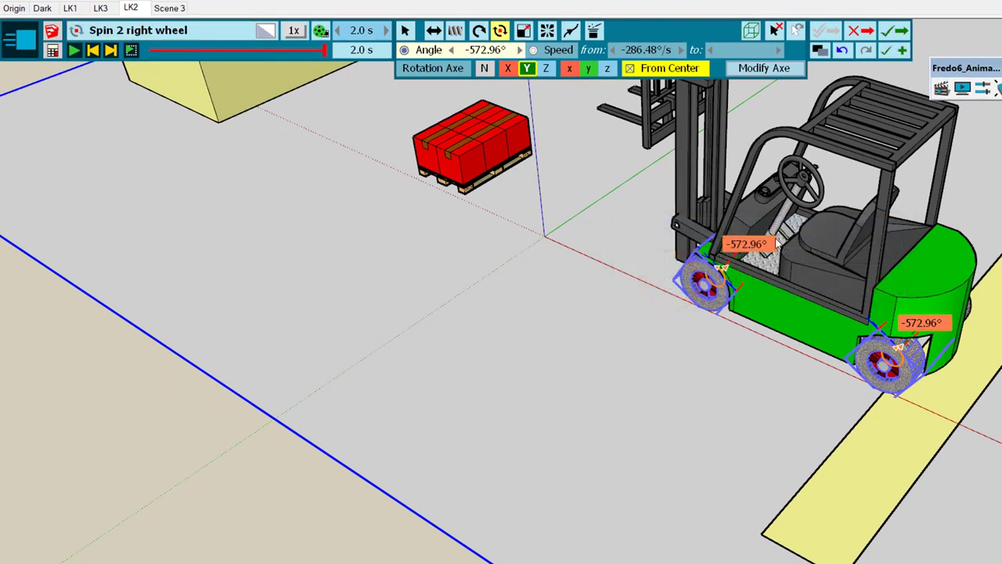
# - Clear the sequence's object selection and select the front and rear wheels on the forklift's opposite side instead
pyautogui.click(775, 31)
pyautogui.click(837, 329)
pyautogui.moveTo(837, 329); pyautogui.dragTo(460, 358, button='middle')
pyautogui.click(481, 361)
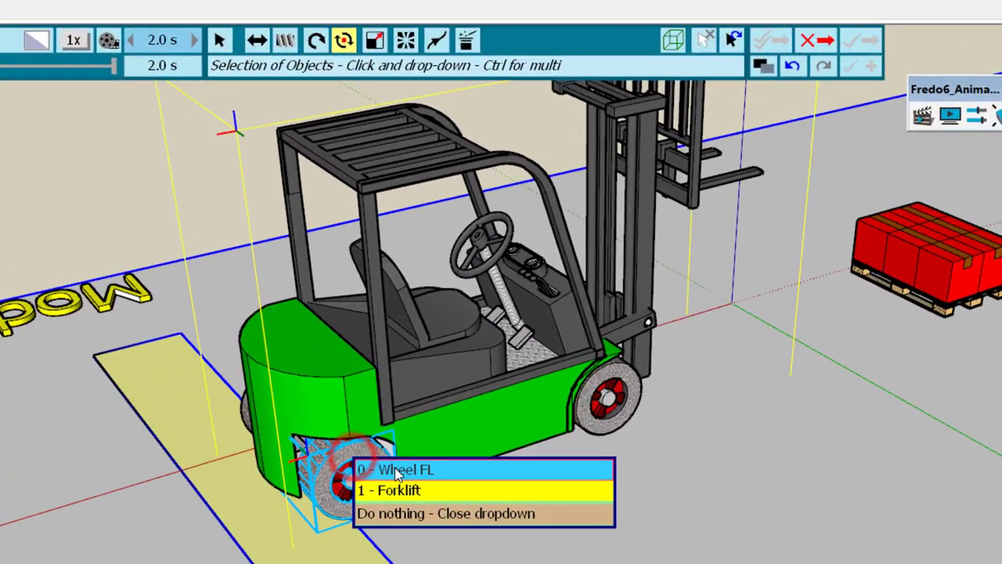
pyautogui.click(537, 367)
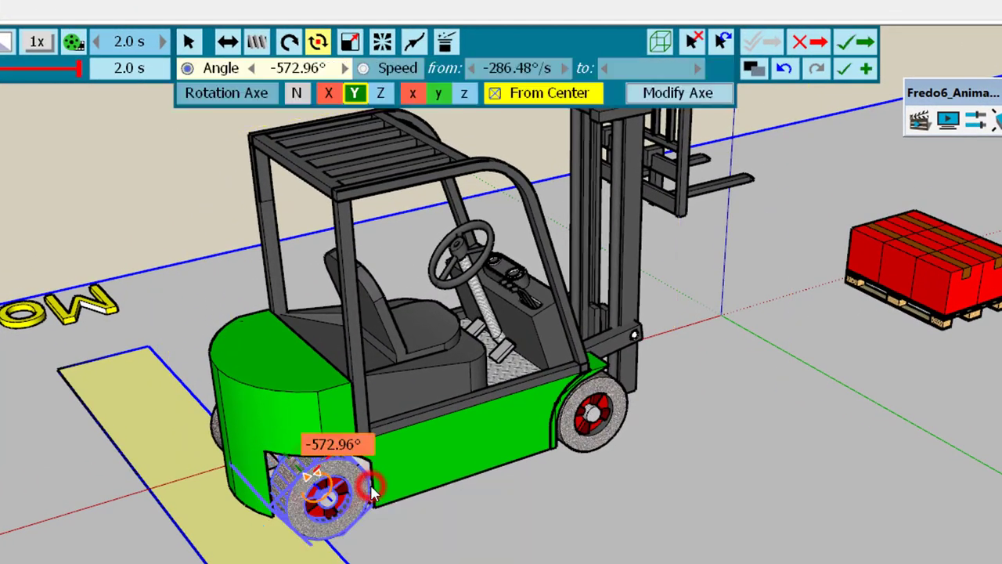
pyautogui.click(606, 429)
pyautogui.click(658, 444)
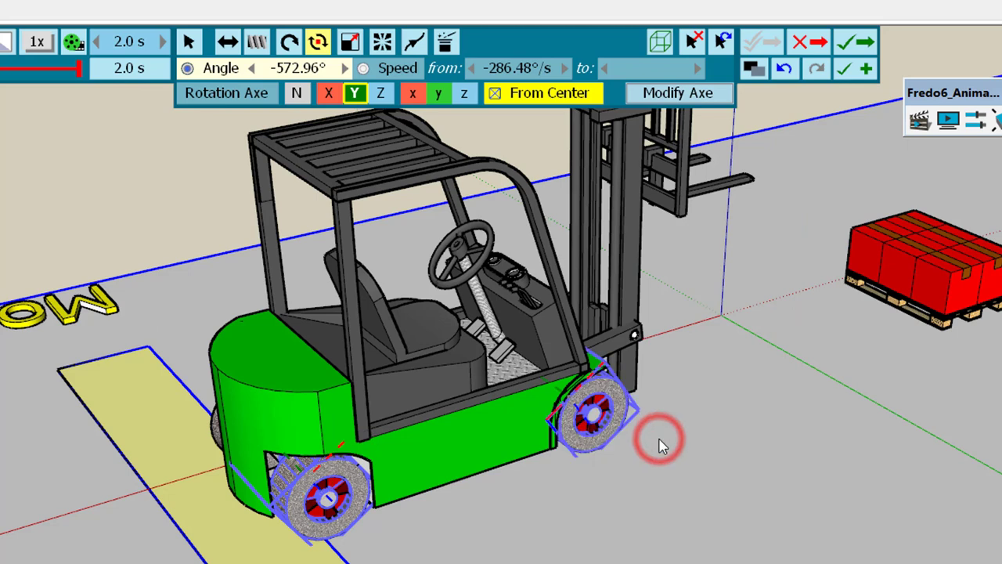
# - Set the spin angle to 572.96°, preview the rotation, and save the sequence back to the film
pyautogui.click(301, 69)
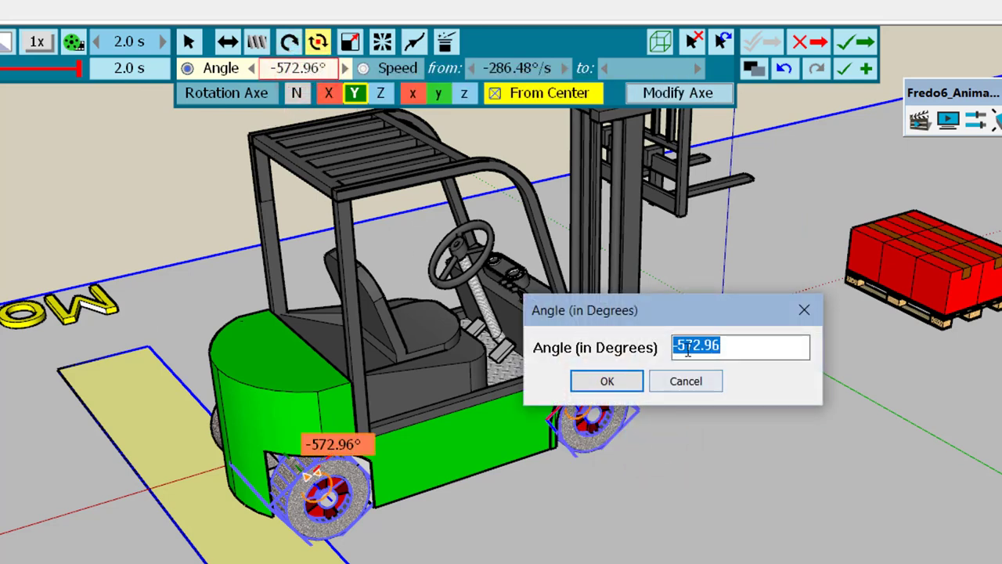
pyautogui.click(677, 339)
pyautogui.click(677, 342)
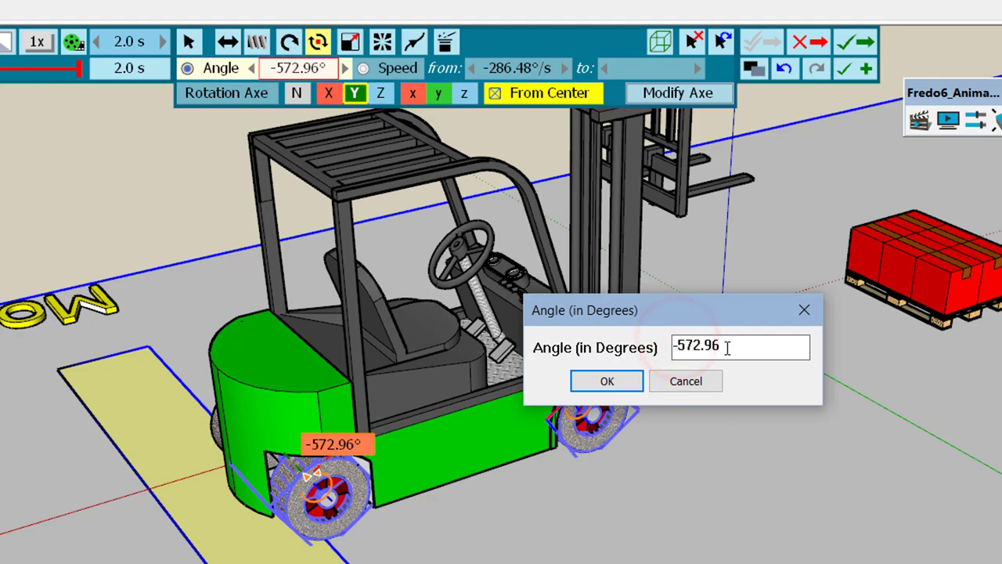
pyautogui.press('BackSpace')
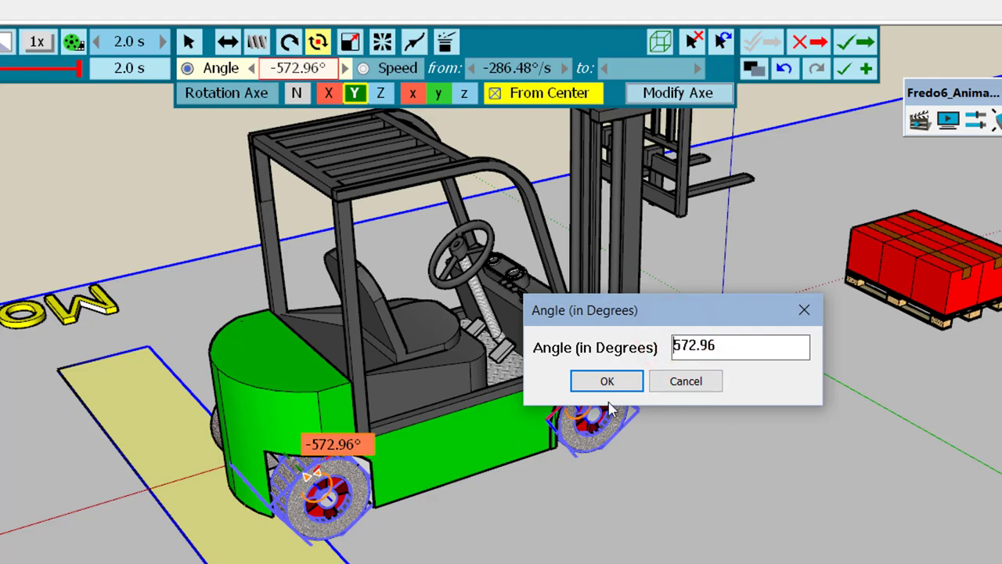
pyautogui.click(631, 384)
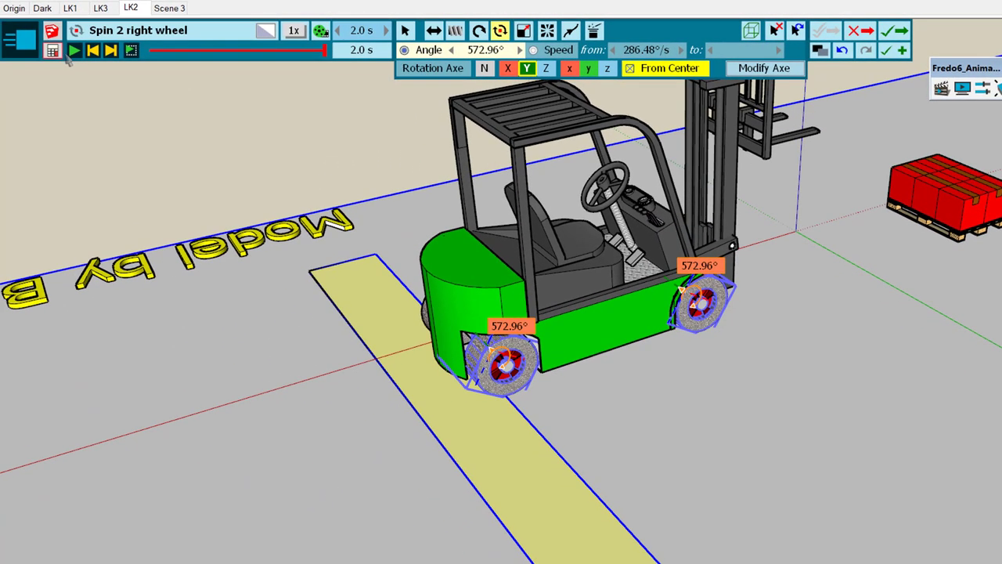
pyautogui.click(72, 50)
pyautogui.click(900, 31)
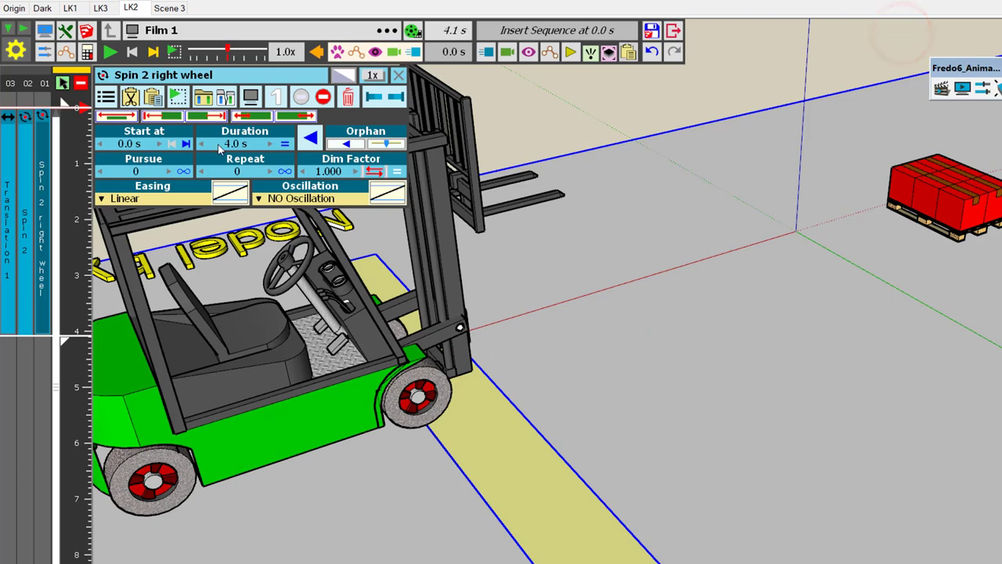
# - Play the film from both sides of the forklift to check the wheel spins, and list the movements available for insertion
pyautogui.click(109, 50)
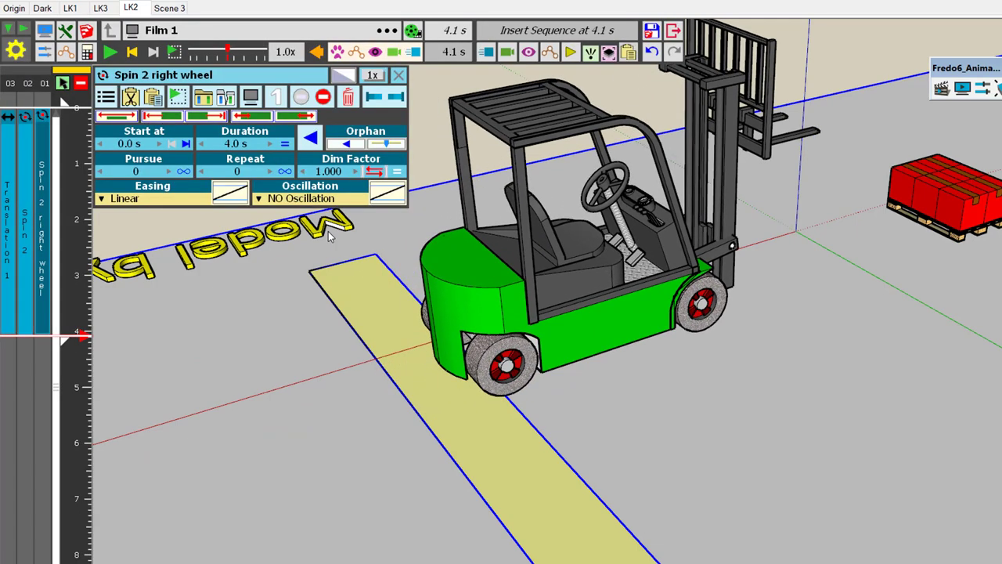
pyautogui.press('space')
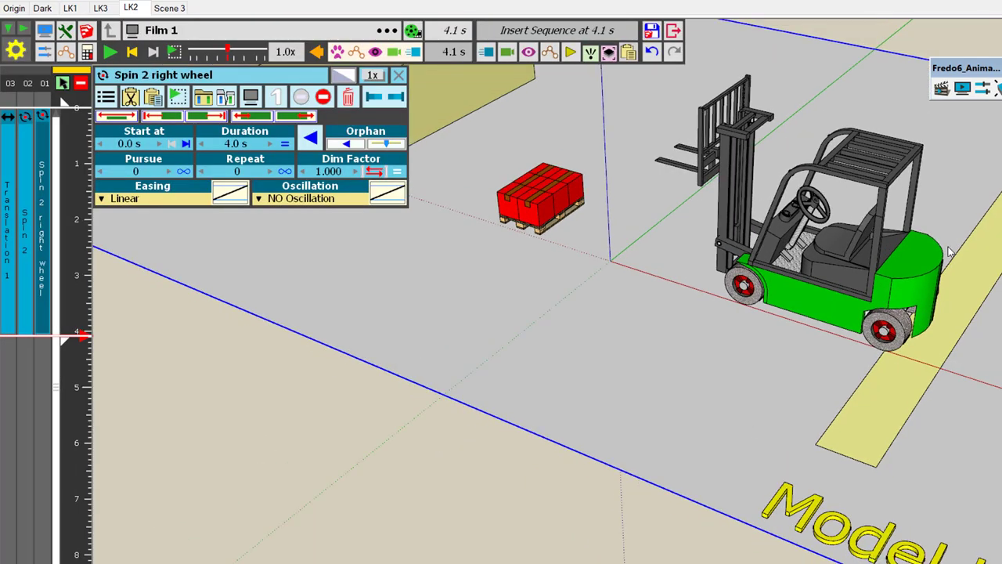
pyautogui.scroll(5, 920, 249)
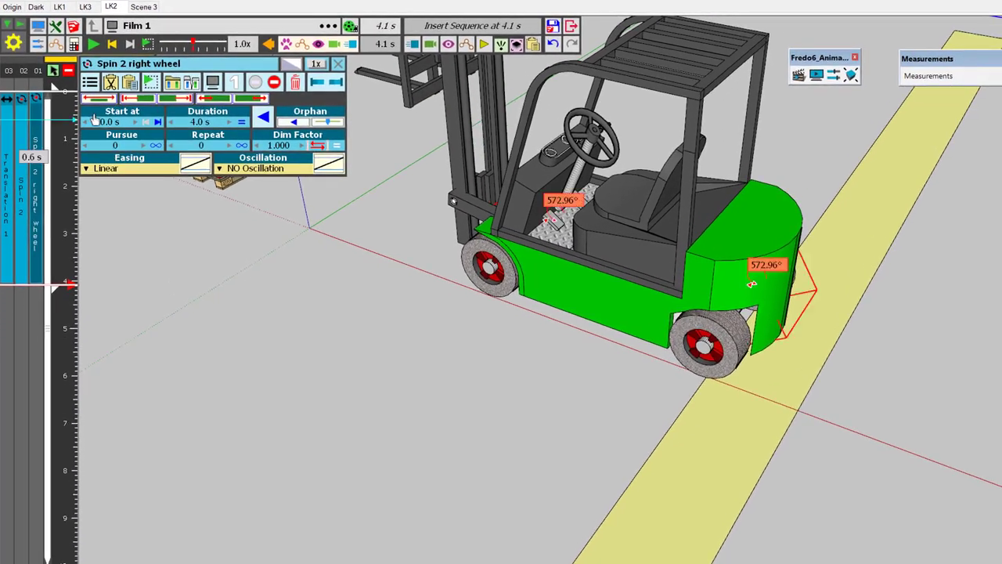
pyautogui.click(93, 44)
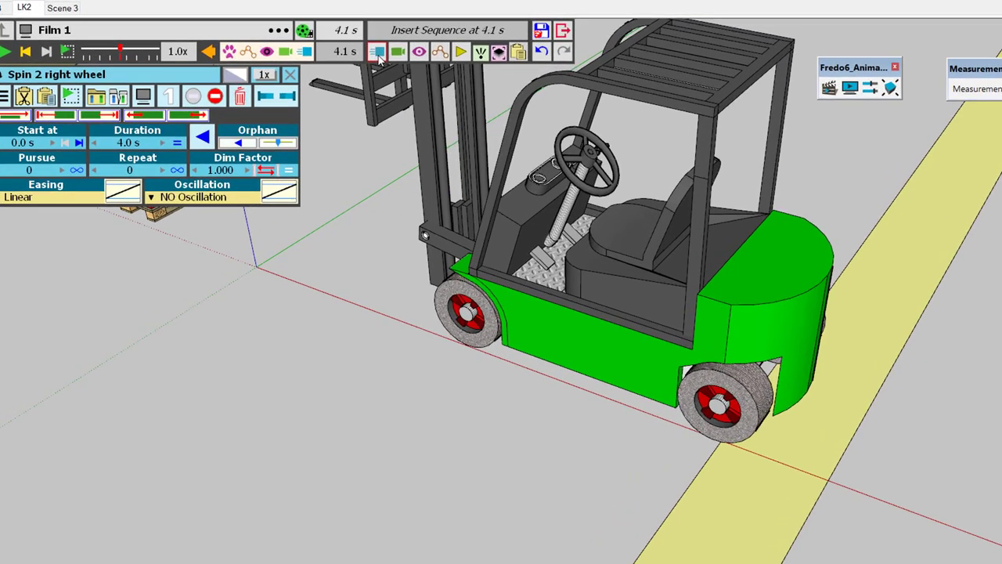
pyautogui.click(413, 45)
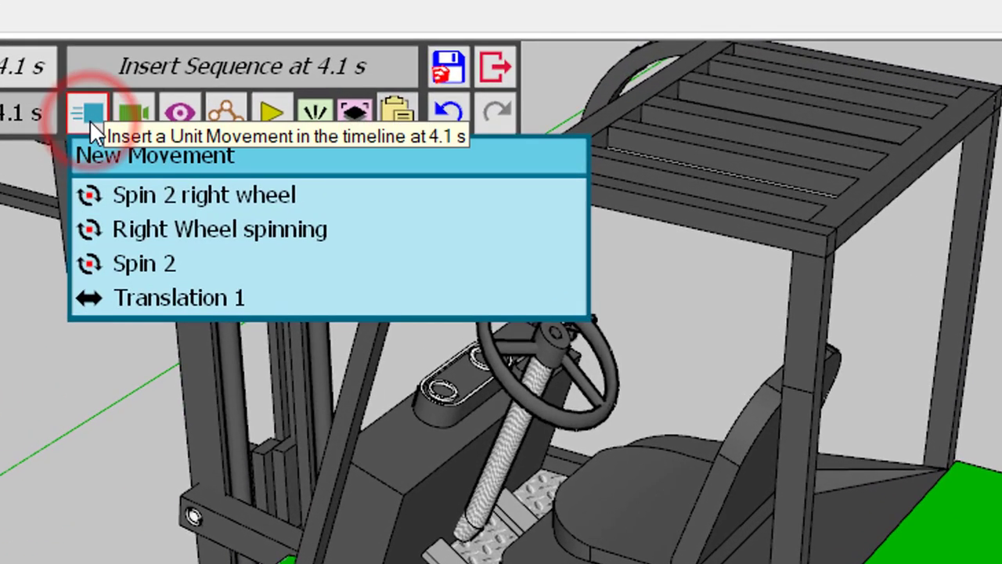
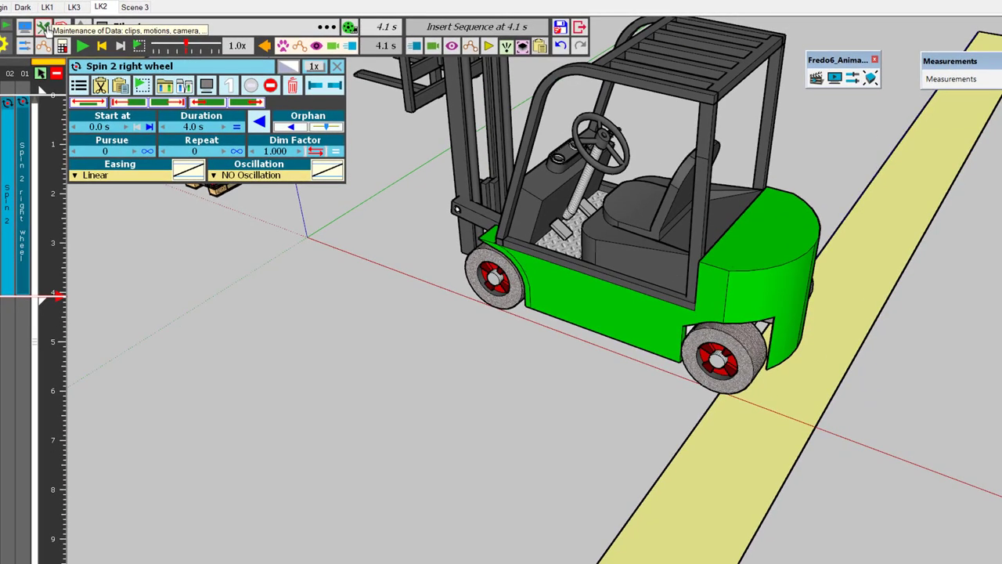
# - Toggle the deletion marks of the unused sequences off in data maintenance, save, and check the list of available movements
pyautogui.click(45, 28)
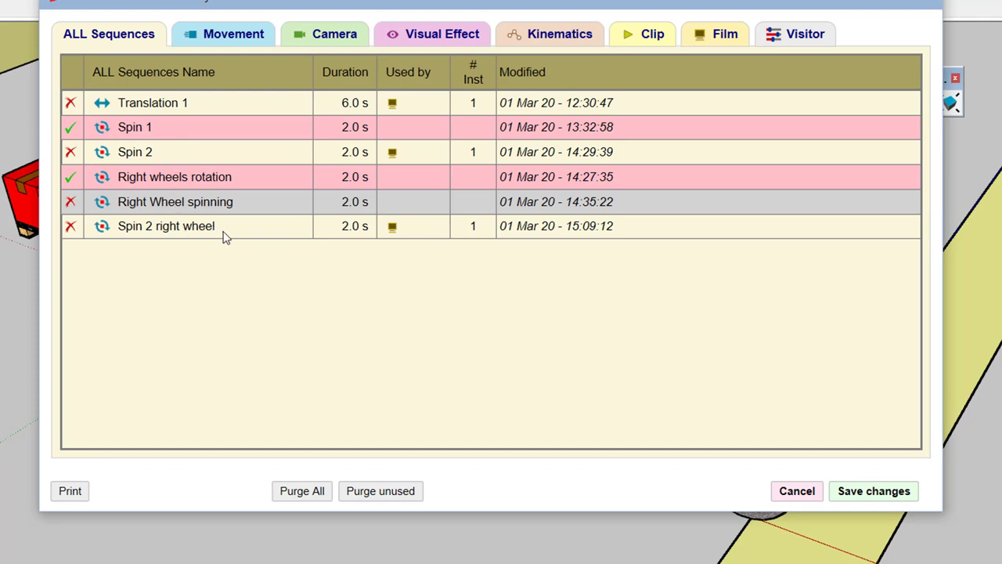
pyautogui.click(71, 203)
pyautogui.click(70, 203)
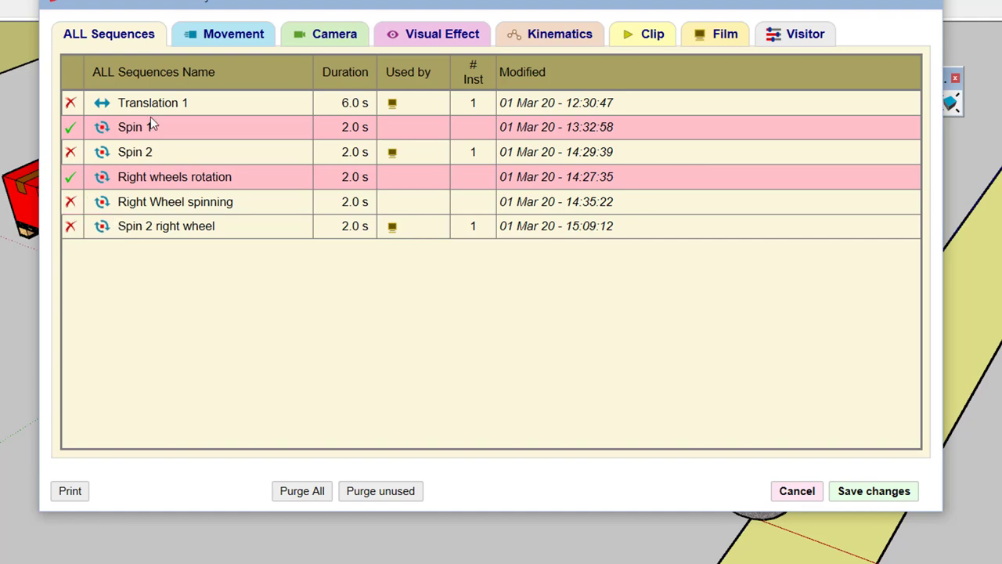
pyautogui.click(71, 202)
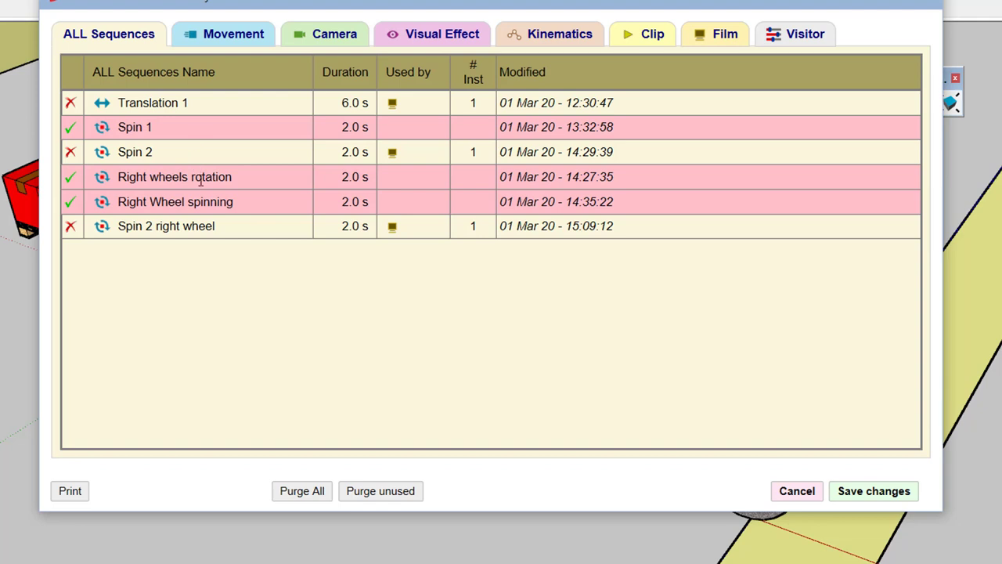
pyautogui.click(398, 492)
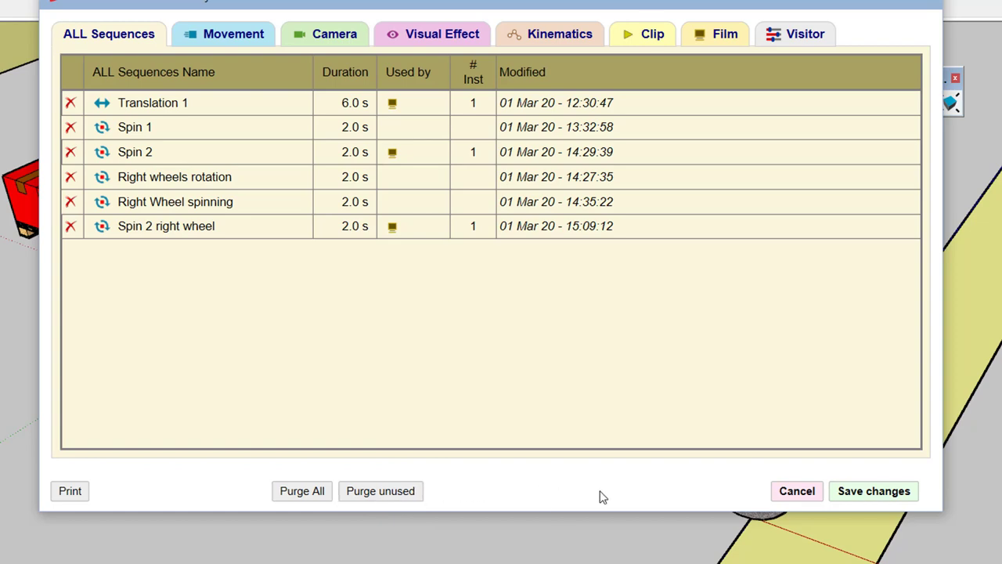
pyautogui.click(877, 493)
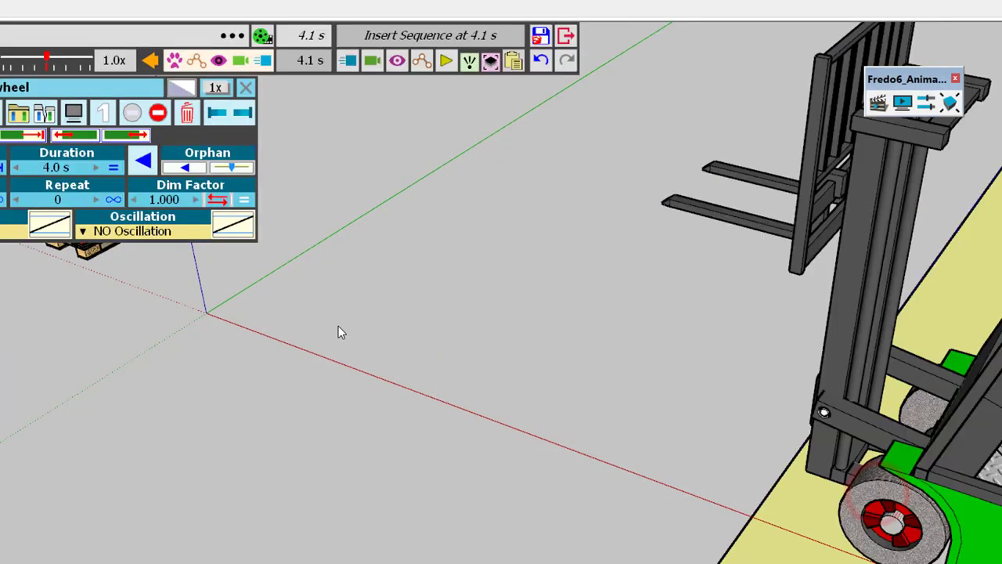
pyautogui.click(349, 61)
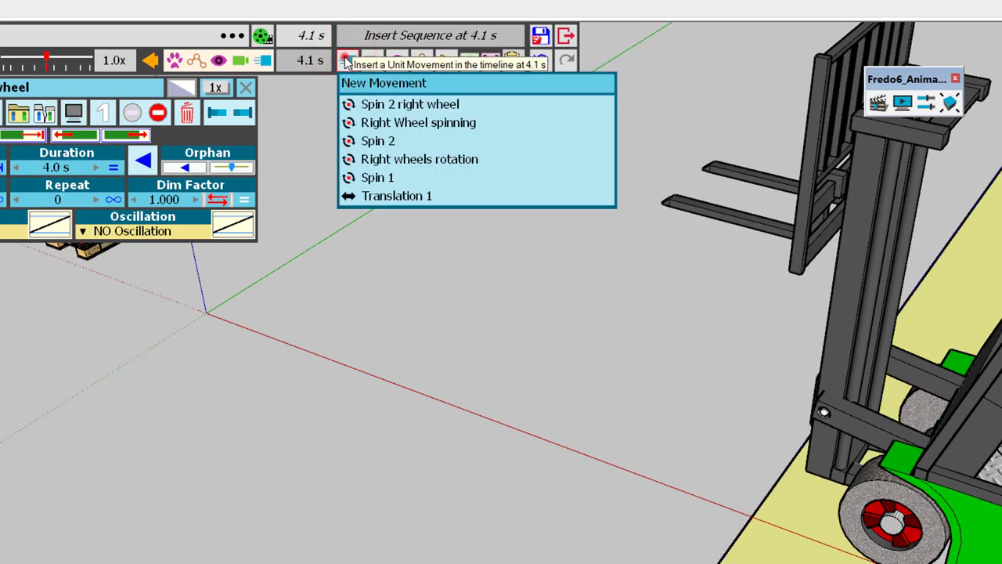
pyautogui.click(349, 61)
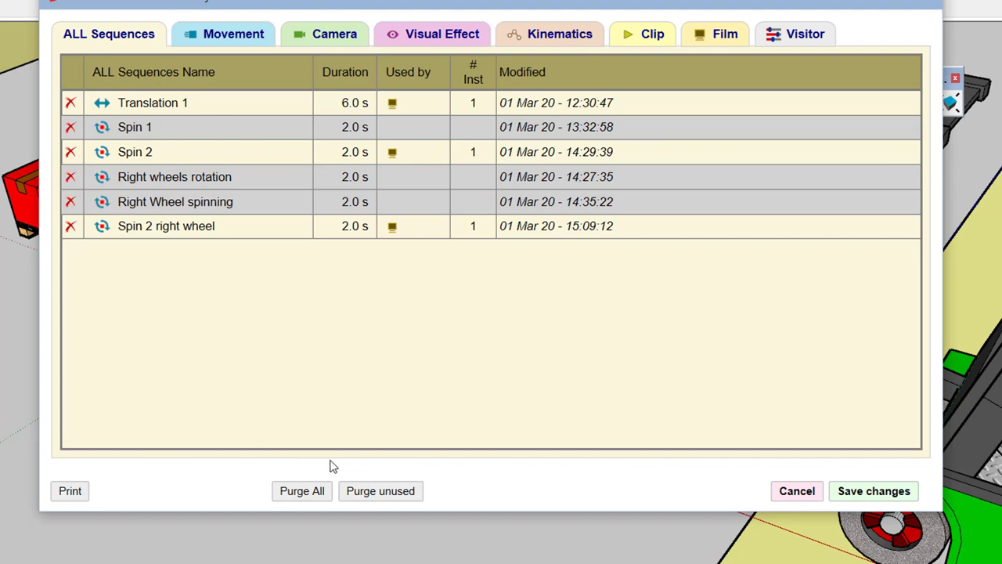
# - Purge the unused sequences in data maintenance, save the changes, and check the list of movements available for insertion
pyautogui.click(396, 494)
pyautogui.click(395, 494)
pyautogui.click(396, 493)
pyautogui.click(890, 499)
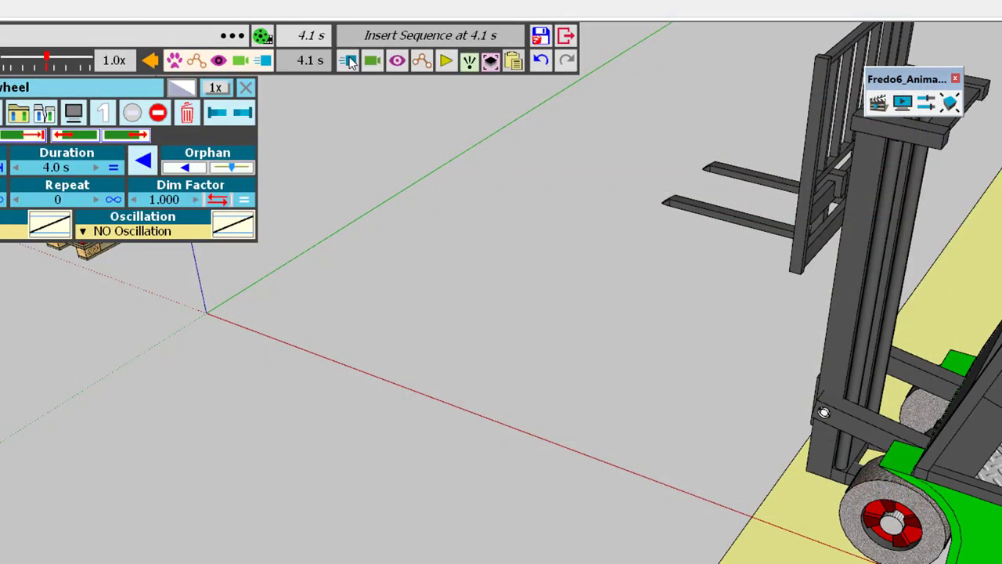
pyautogui.click(348, 60)
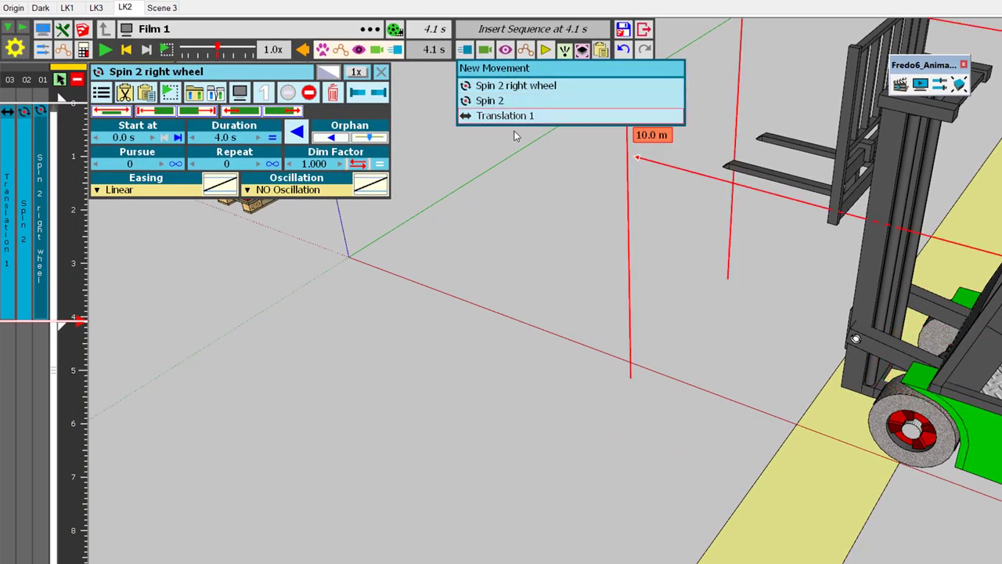
pyautogui.click(523, 200)
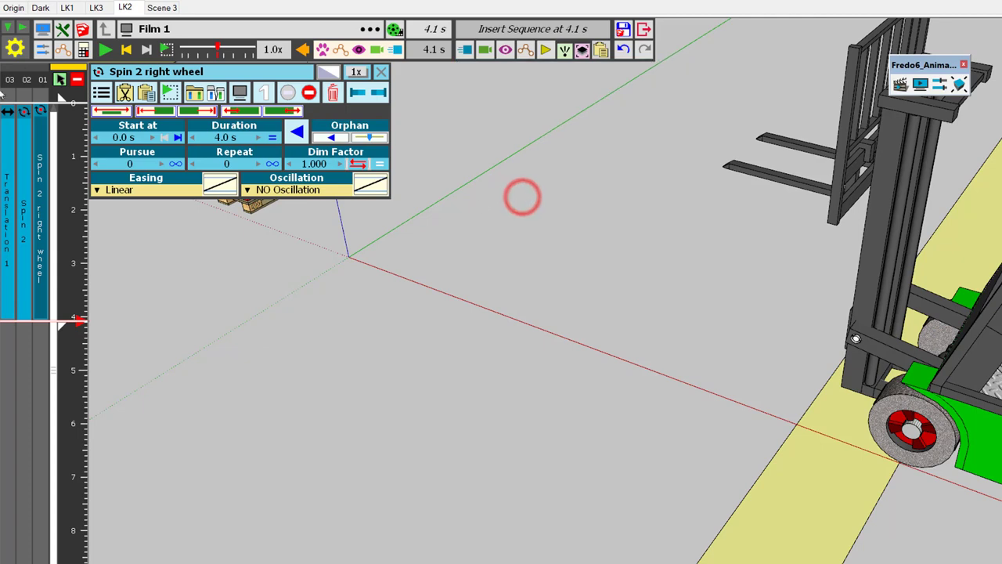
# - Play the film with the forklift translation and wheel spins, and save the animation
pyautogui.click(105, 49)
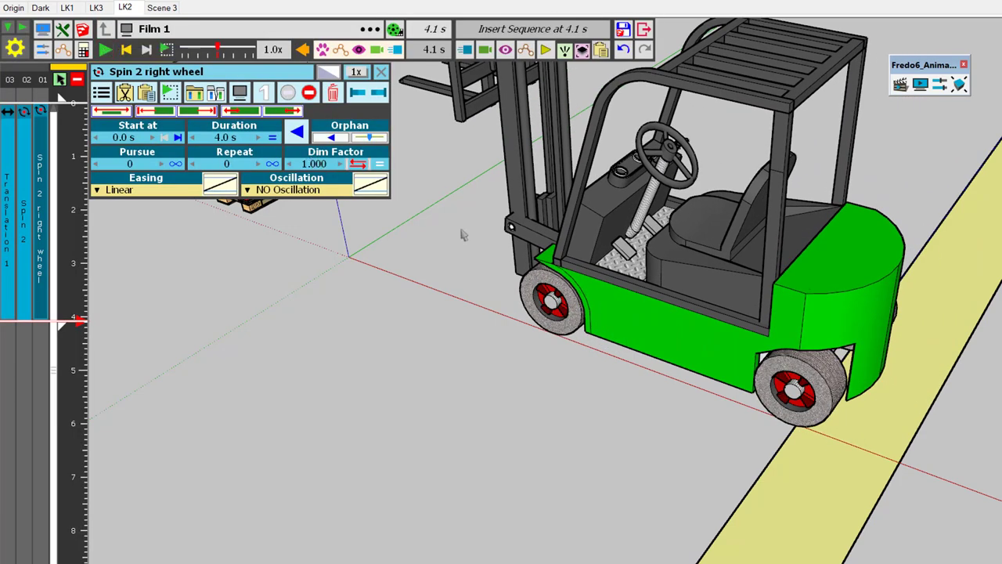
pyautogui.click(626, 32)
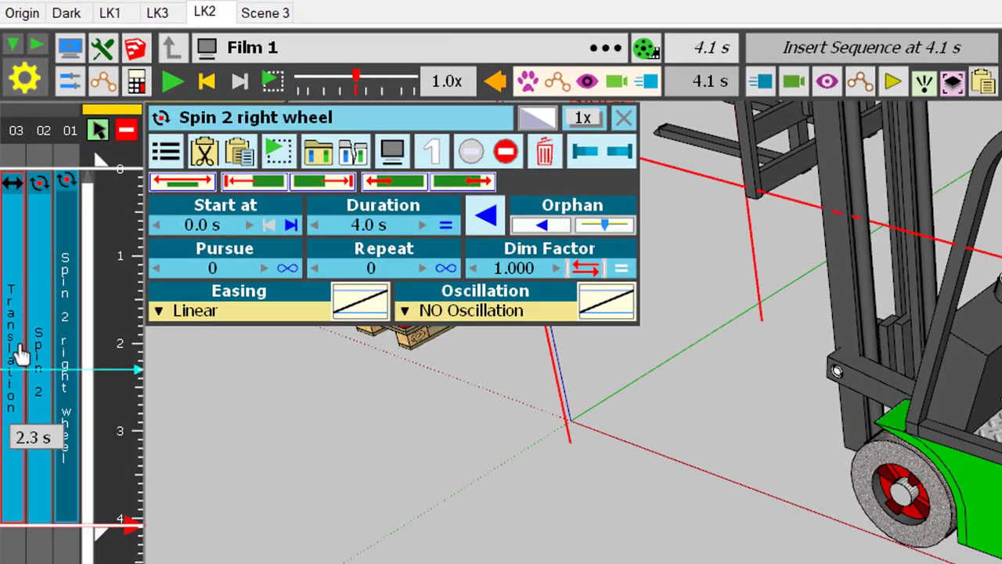
# - Group Translation 1, Spin 2 and Spin 2 right wheel into a clip named "Forklift move" and play the film
pyautogui.click(39, 361)
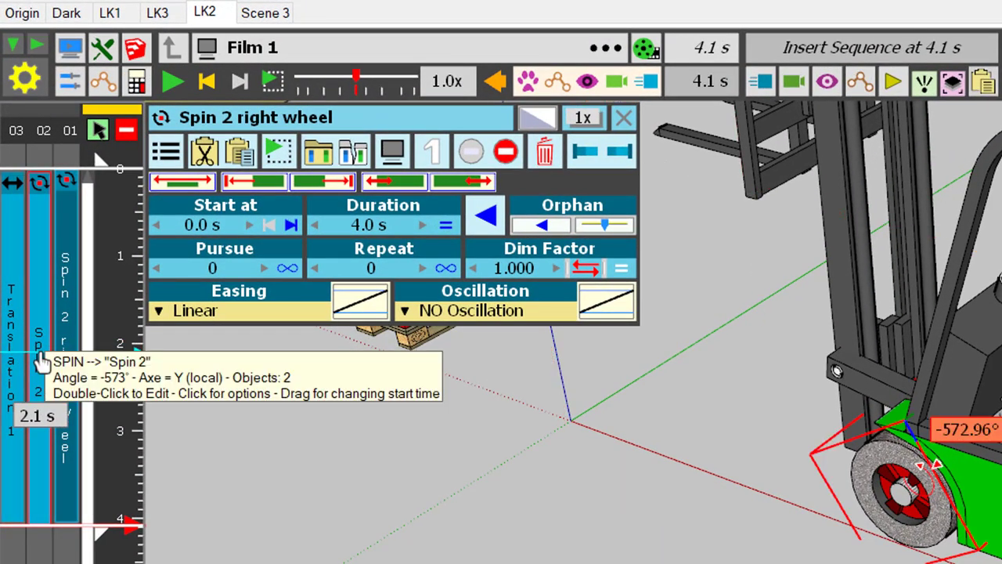
pyautogui.click(69, 360)
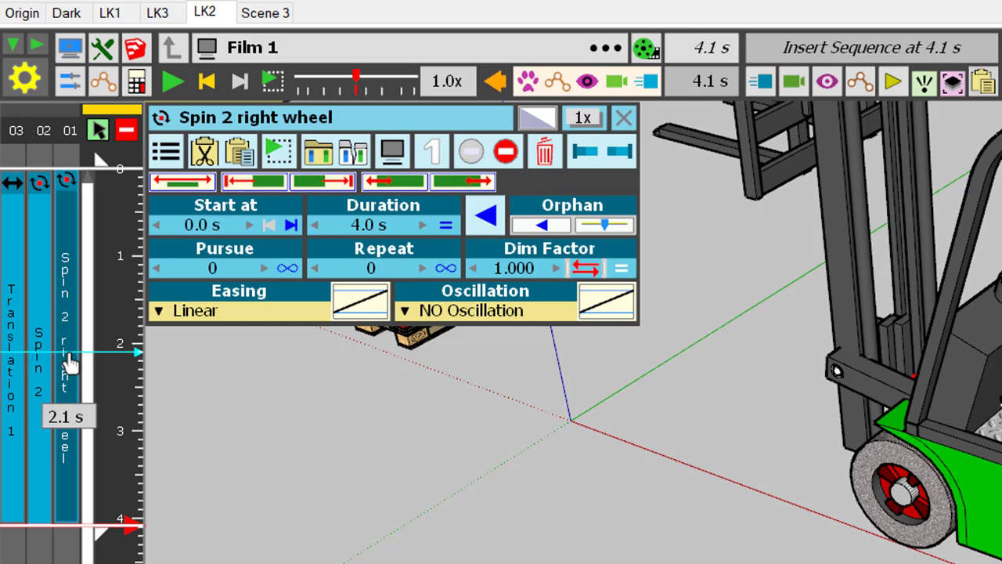
pyautogui.click(14, 350)
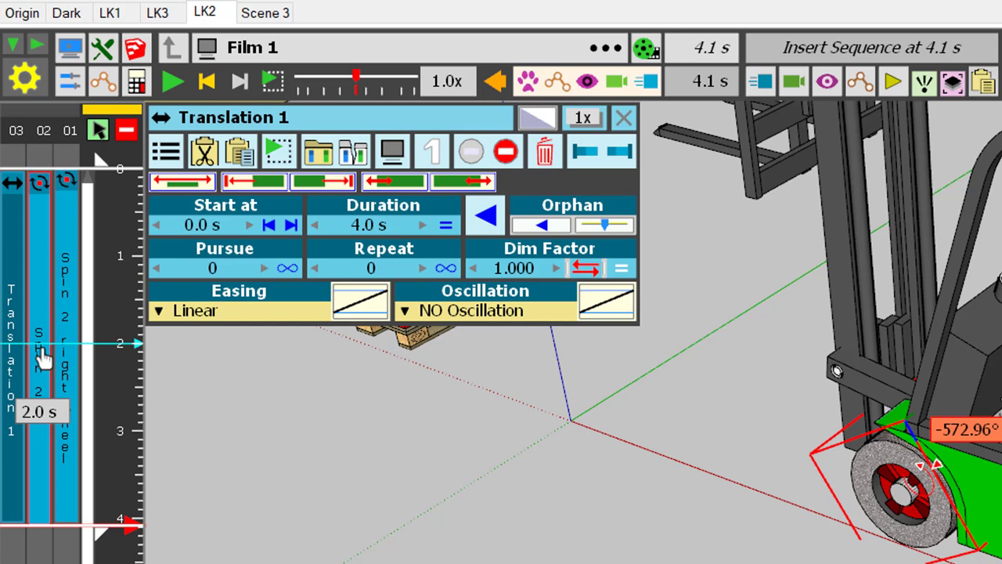
pyautogui.keyDown('ctrl'); pyautogui.click(41, 352); pyautogui.keyUp('ctrl')
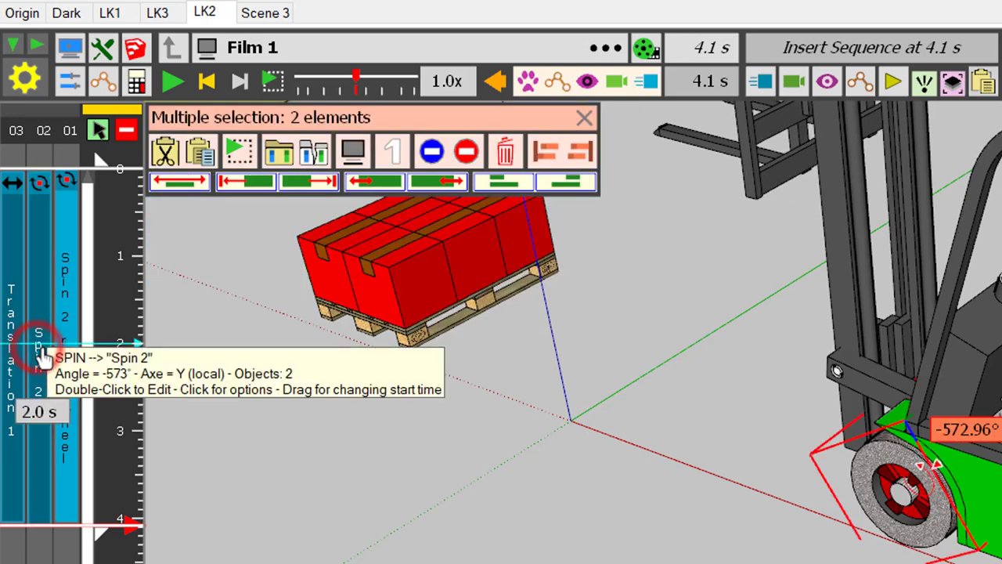
pyautogui.keyDown('ctrl'); pyautogui.click(69, 354); pyautogui.keyUp('ctrl')
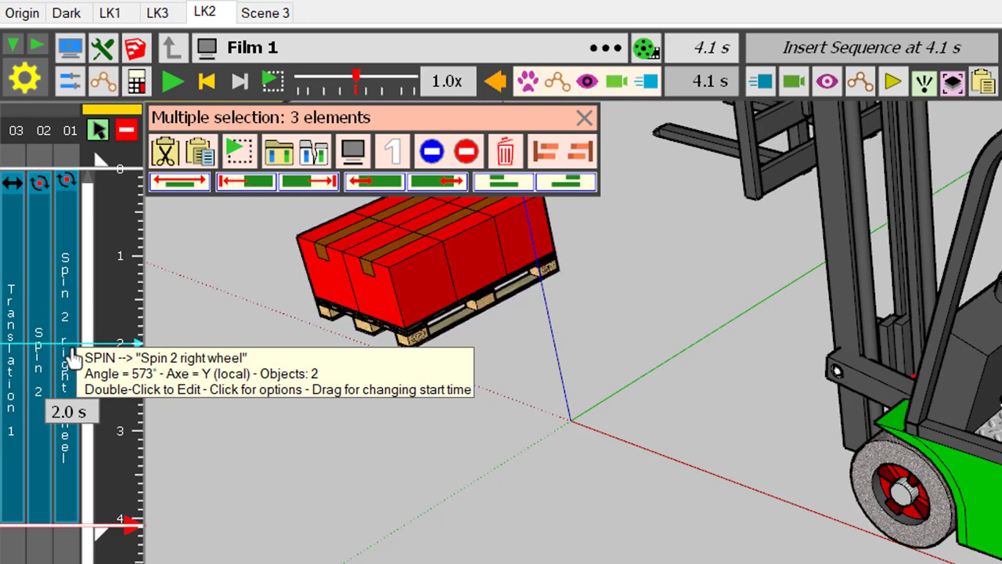
pyautogui.moveTo(72, 357)
pyautogui.mouseDown()
pyautogui.moveTo(10, 340)
pyautogui.moveTo(76, 342)
pyautogui.mouseUp()
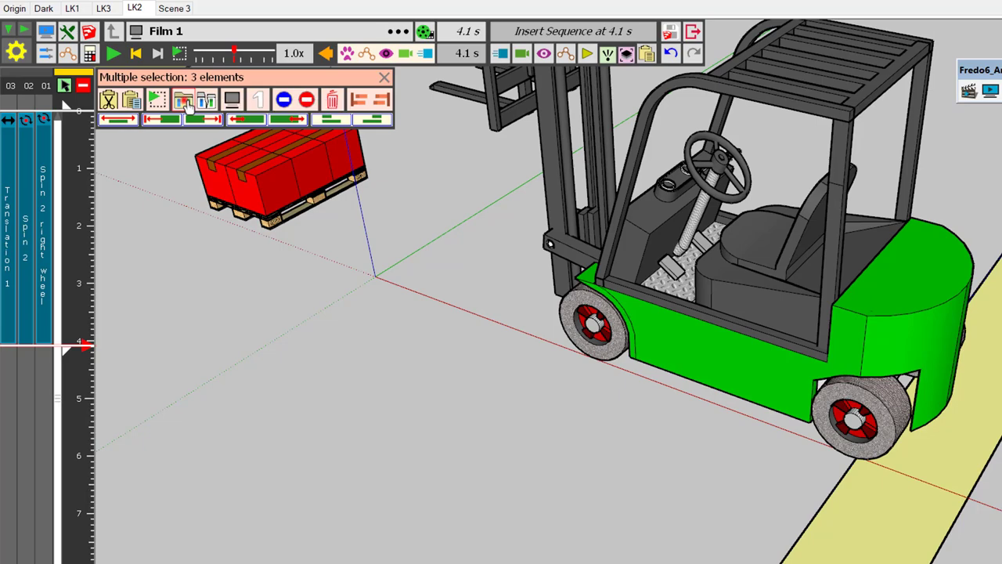
pyautogui.click(184, 101)
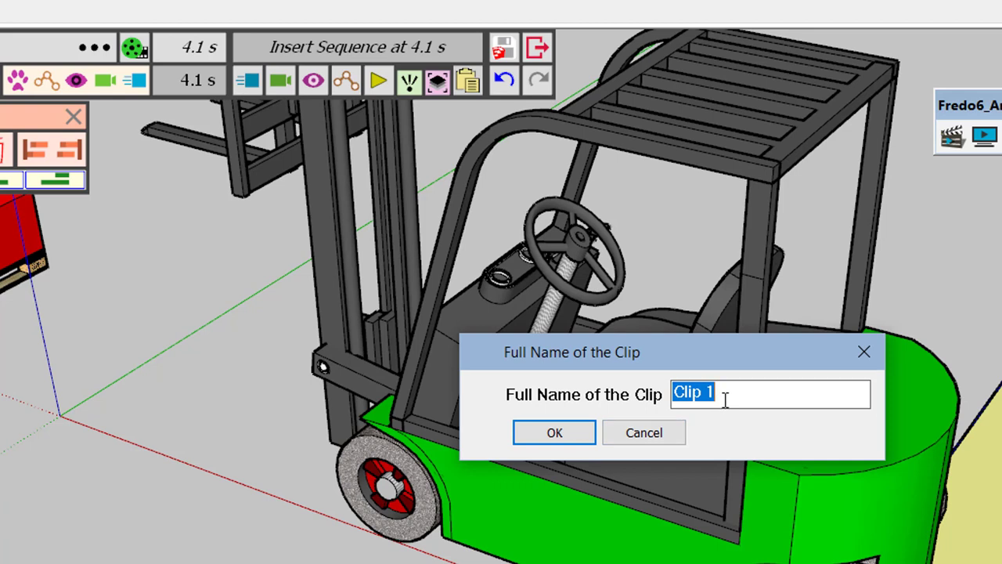
pyautogui.write('Forklift')
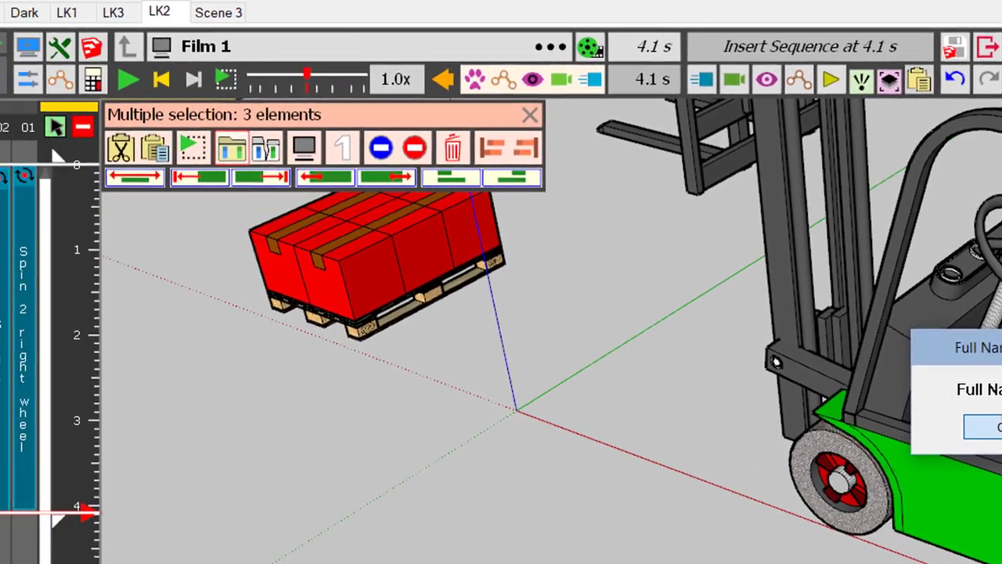
pyautogui.click(554, 432)
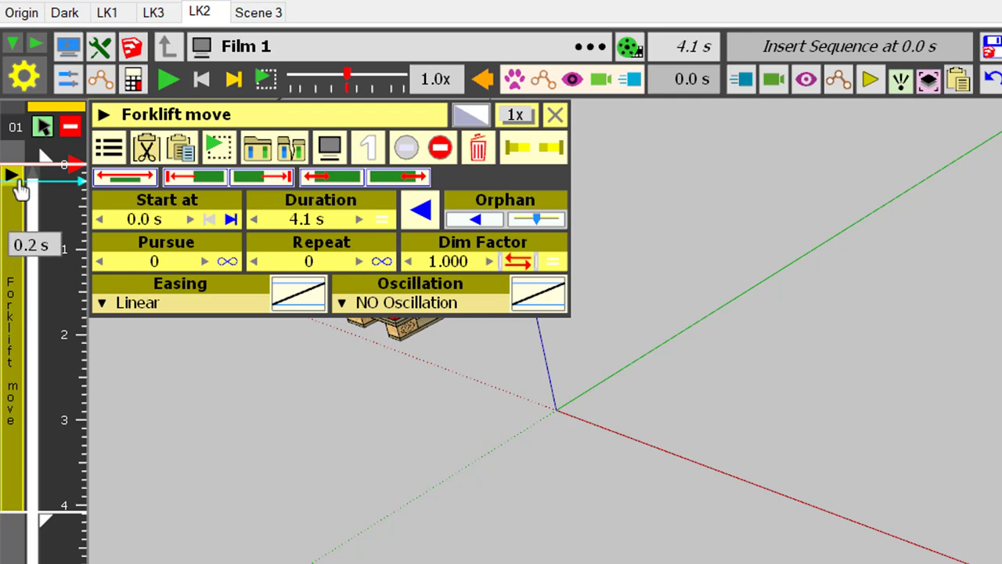
pyautogui.click(178, 477)
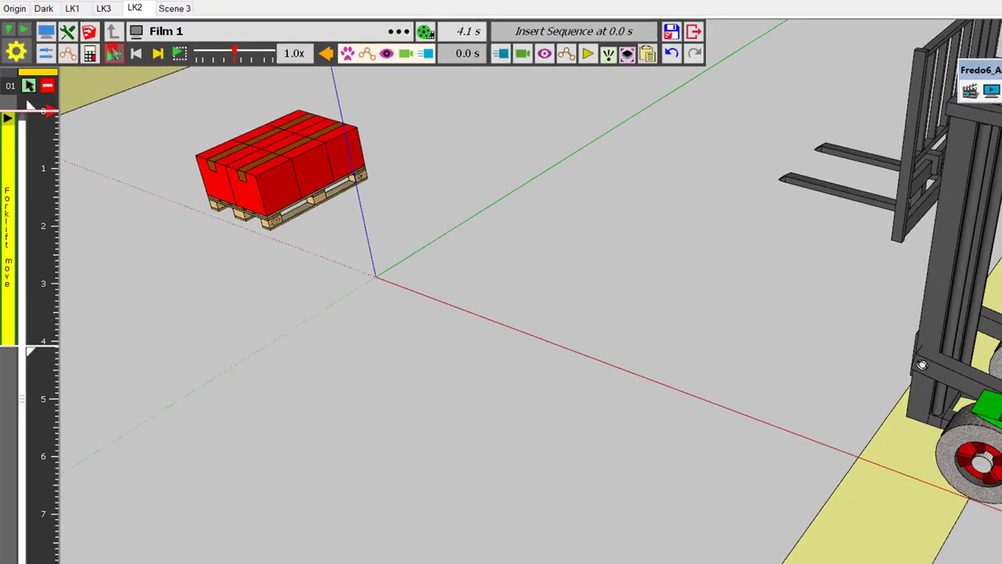
pyautogui.click(168, 79)
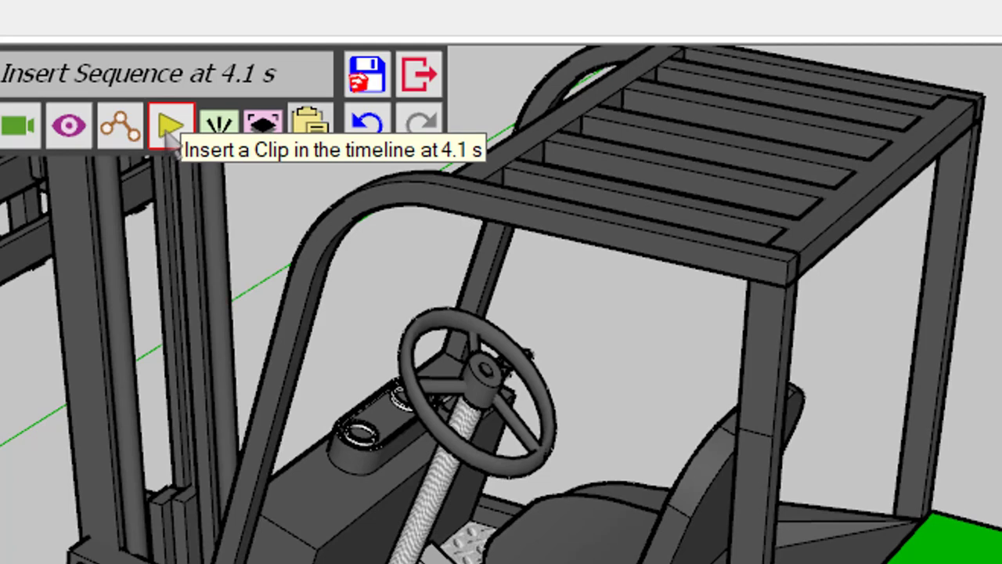
# - Insert the Forklift move clip again at 4.1 s and set this second instance to play in reverse
pyautogui.click(168, 128)
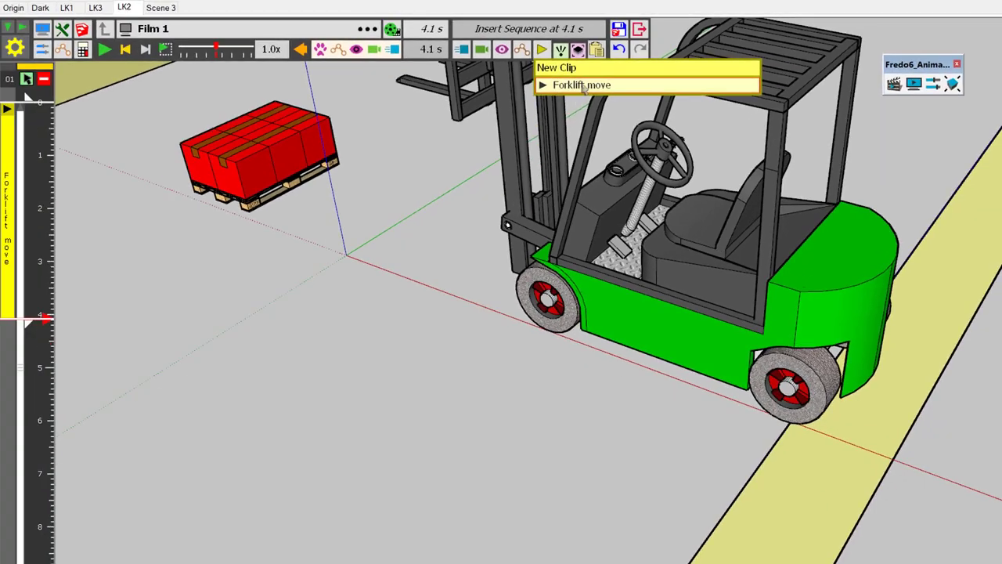
pyautogui.click(614, 85)
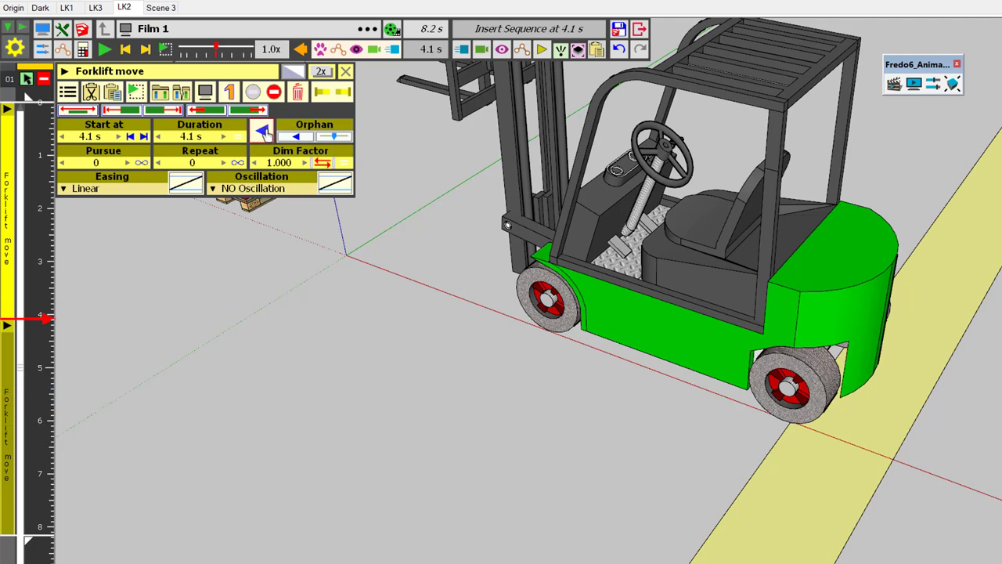
pyautogui.click(264, 133)
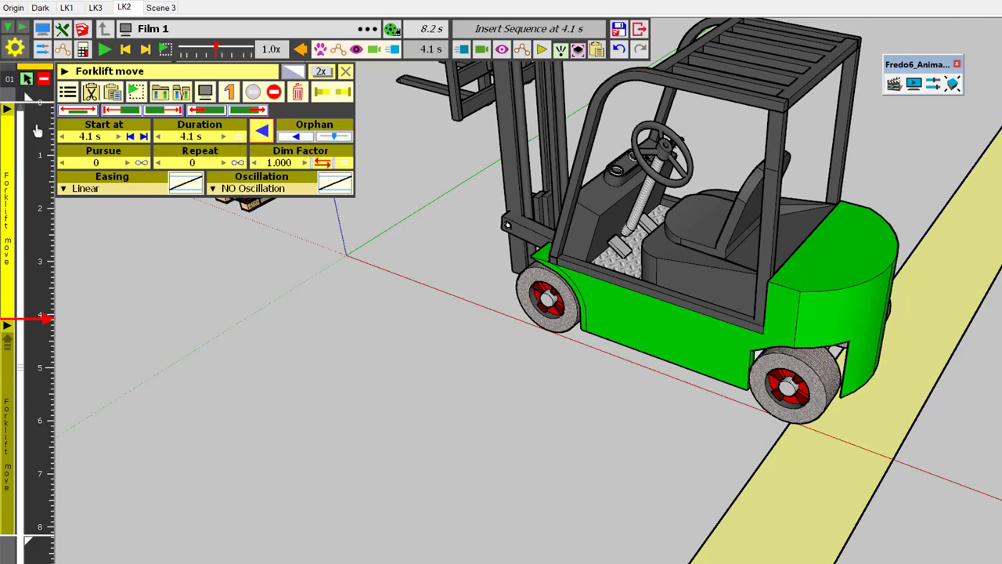
# - Play the film from the beginning and remove the second Forklift move clip from the timeline
pyautogui.click(125, 52)
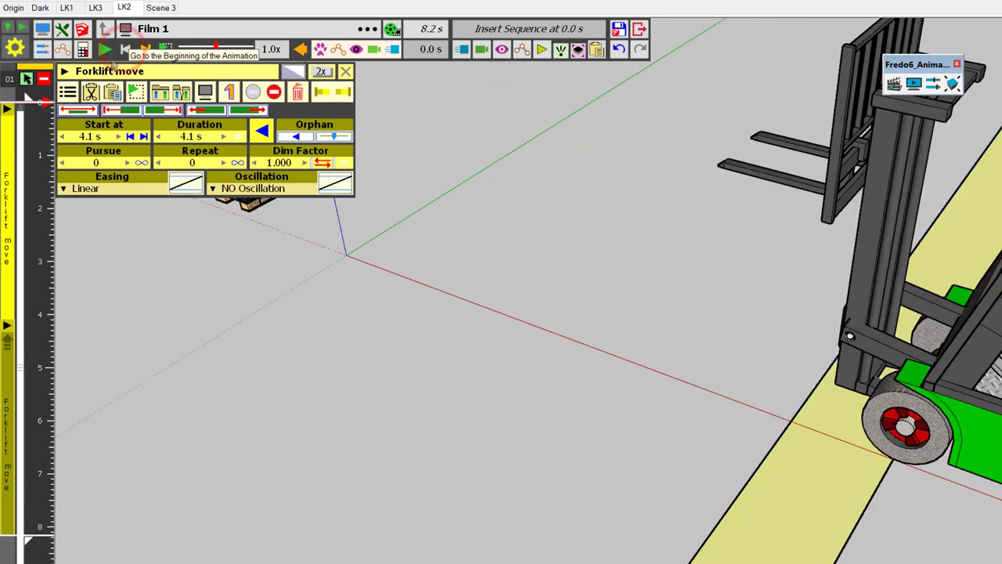
pyautogui.click(105, 50)
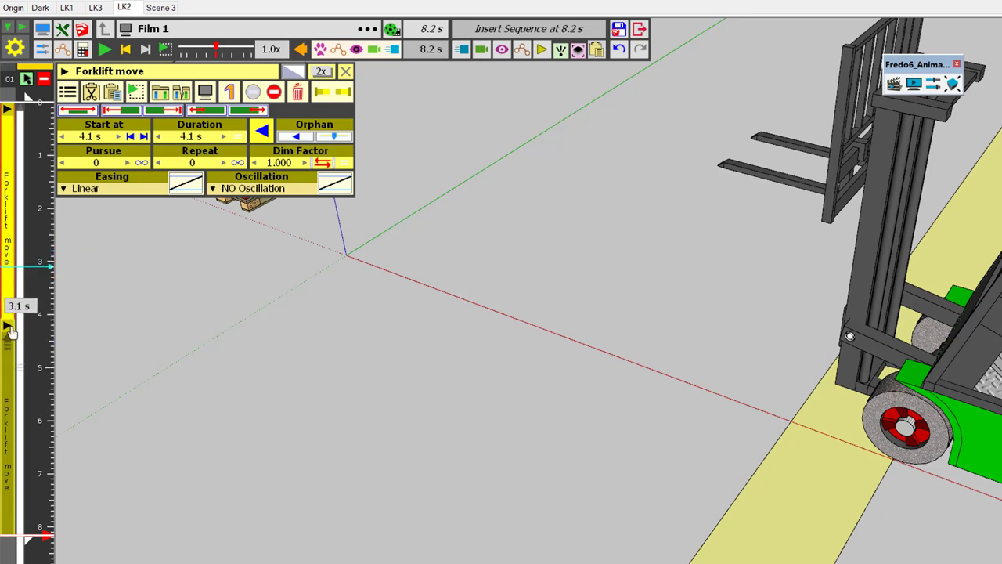
pyautogui.moveTo(11, 365); pyautogui.dragTo(100, 363)
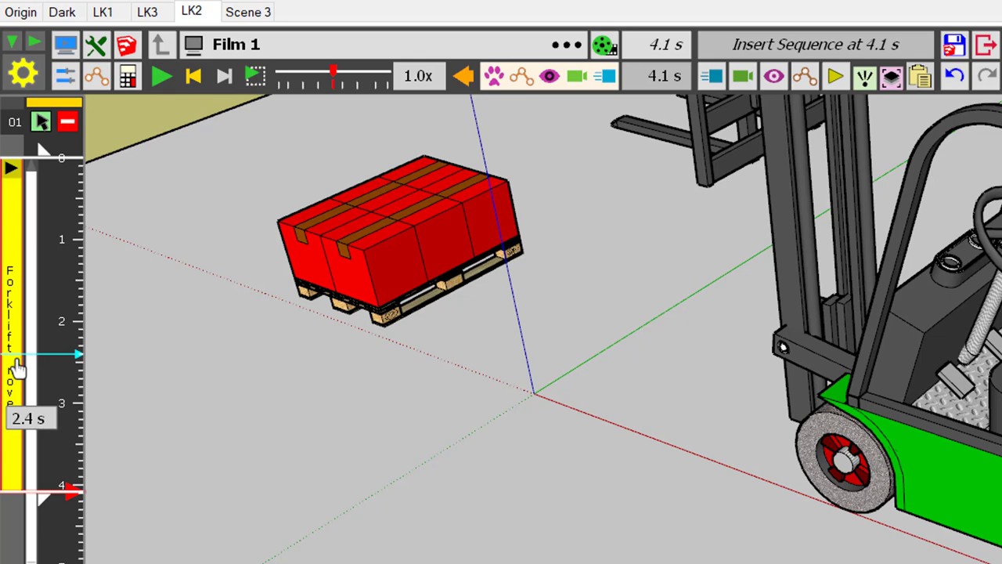
# - Examine the sequences inside the Forklift move clip, including the settings of Translation 1, and return to Film 1
pyautogui.click(17, 367)
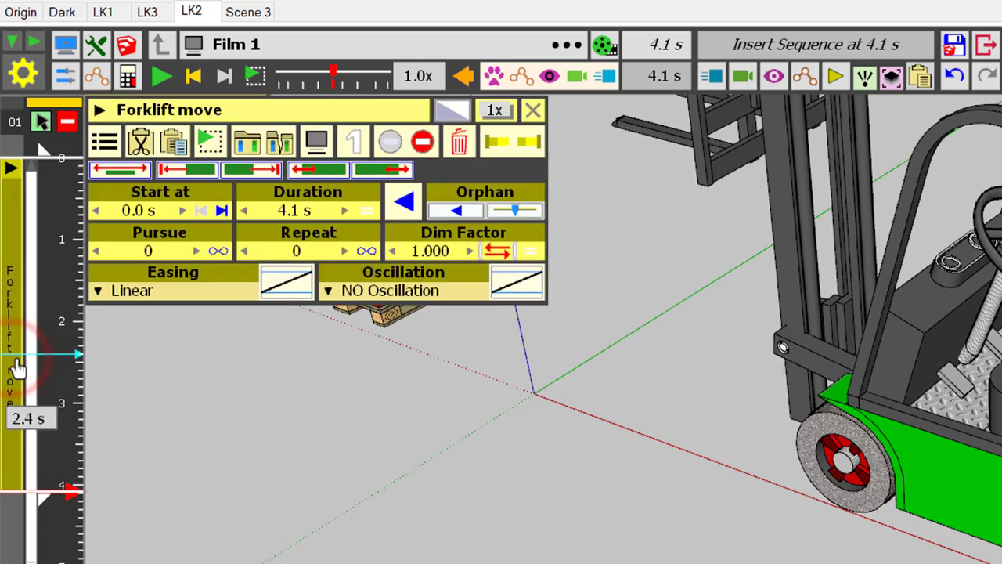
pyautogui.doubleClick(17, 366)
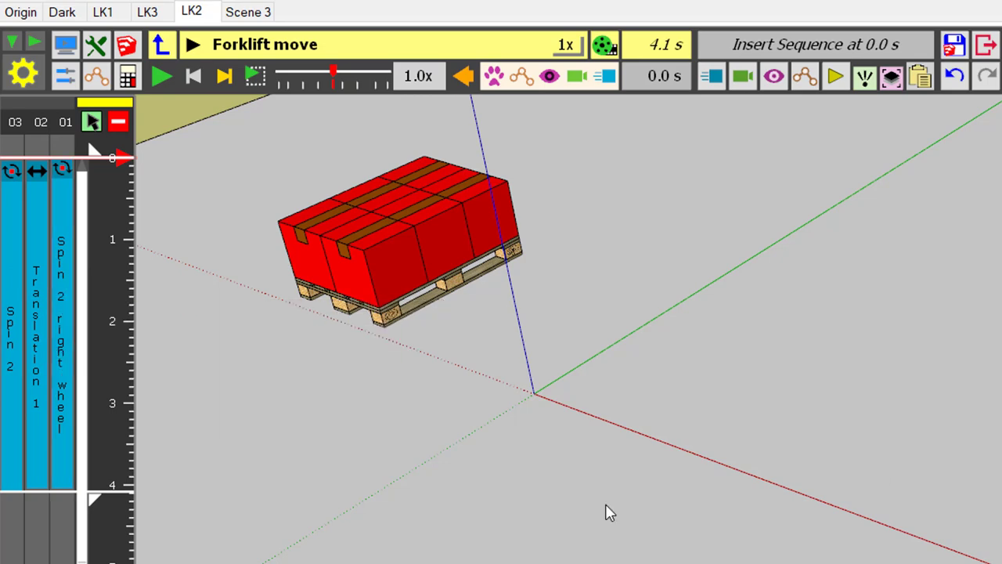
pyautogui.doubleClick(41, 336)
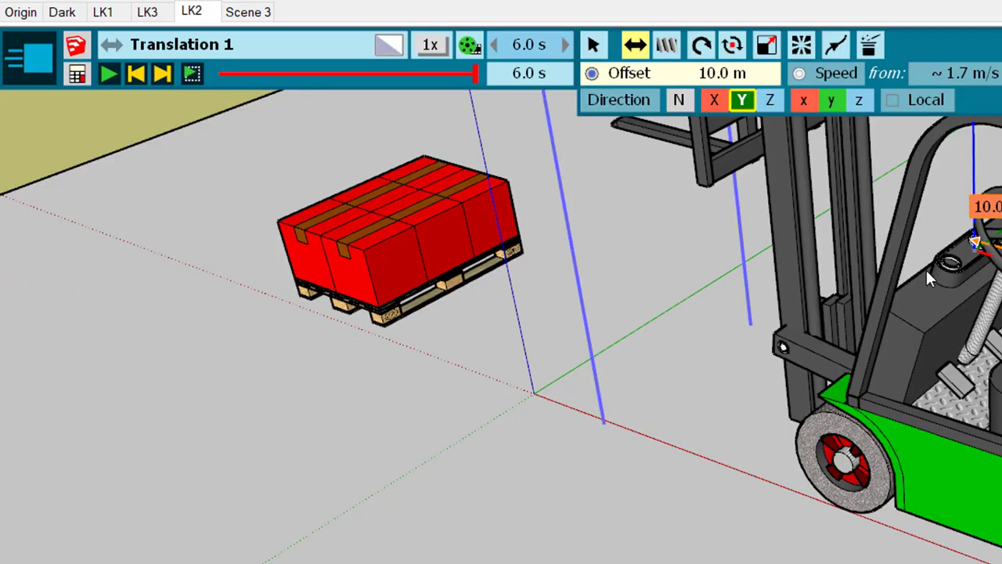
pyautogui.press('Escape')
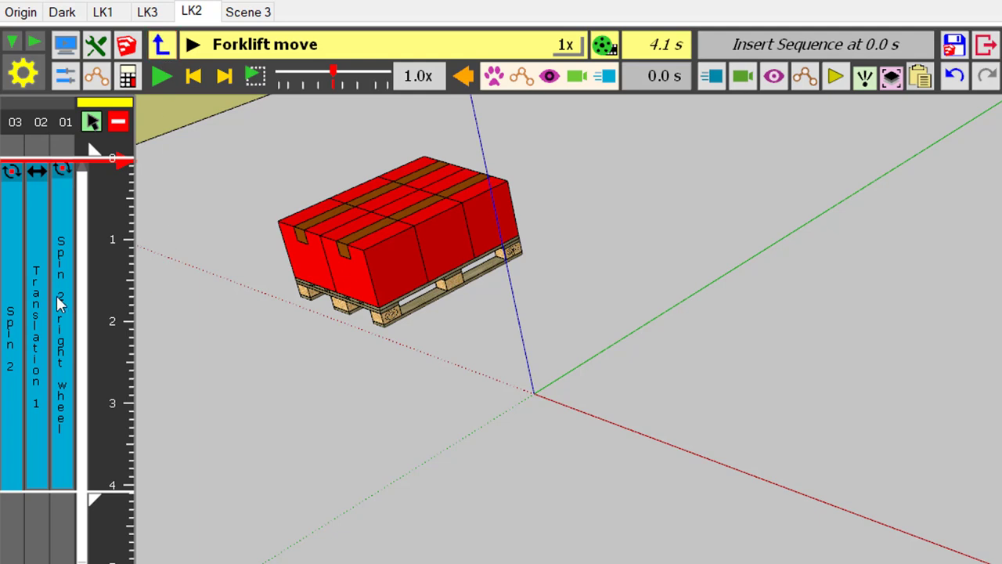
pyautogui.click(158, 49)
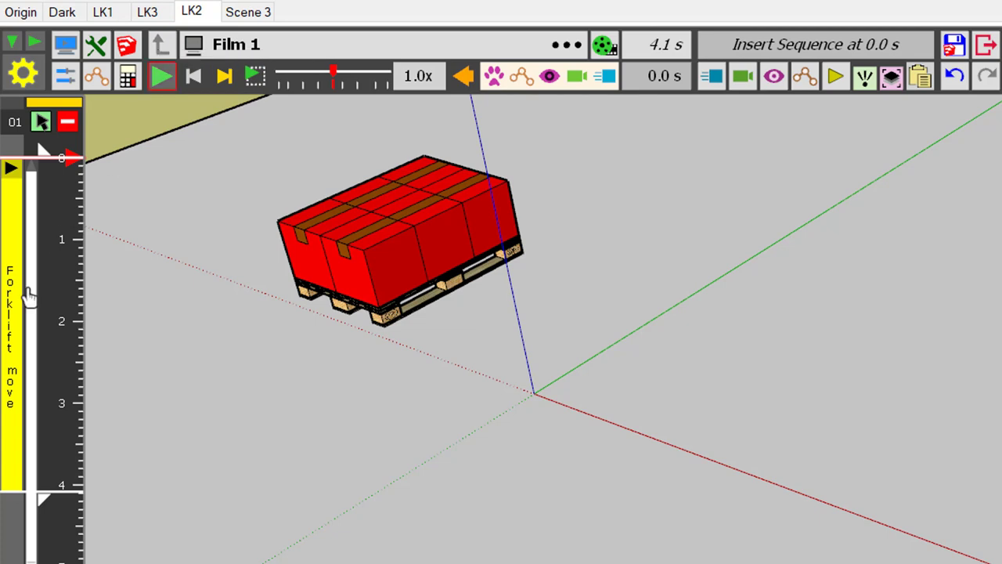
pyautogui.click(8, 318)
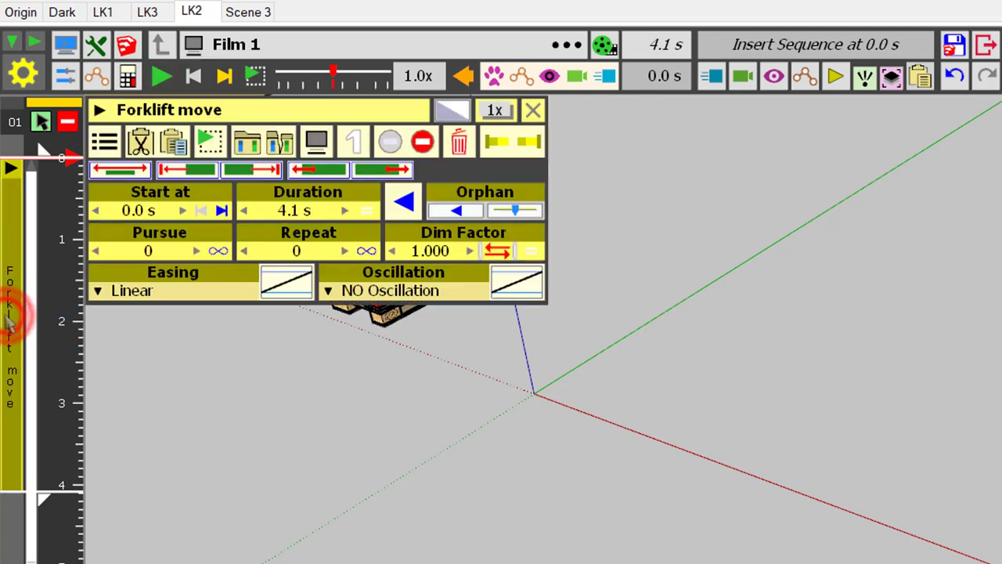
pyautogui.click(10, 321)
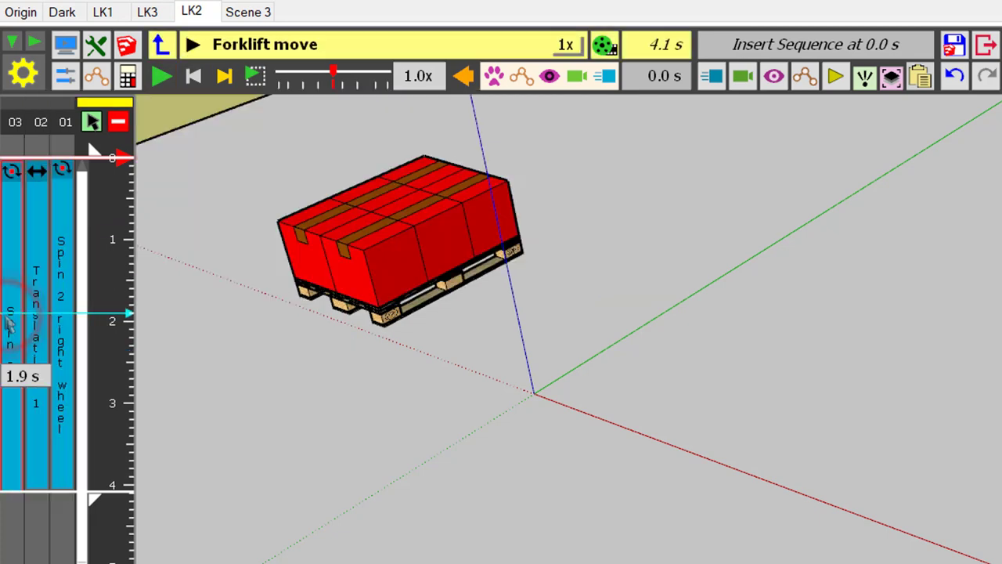
pyautogui.click(47, 275)
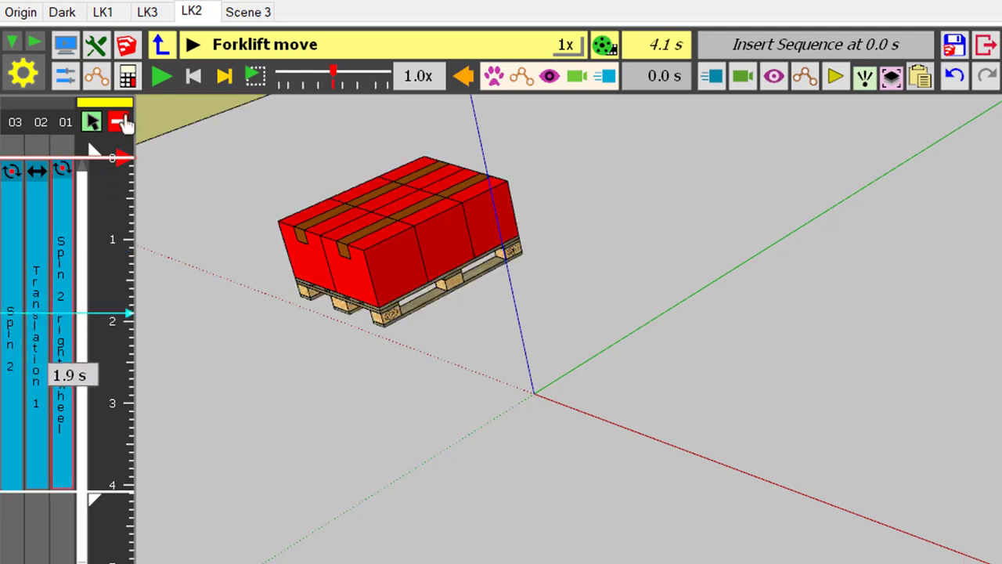
pyautogui.click(161, 49)
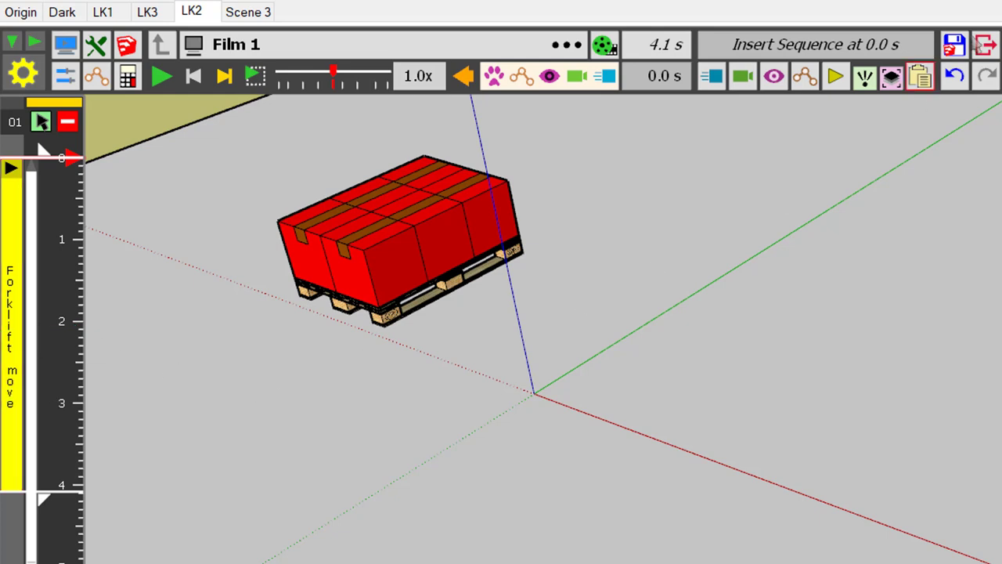
# - Save the animation and play Film 1 with the single Forklift move clip
pyautogui.click(956, 49)
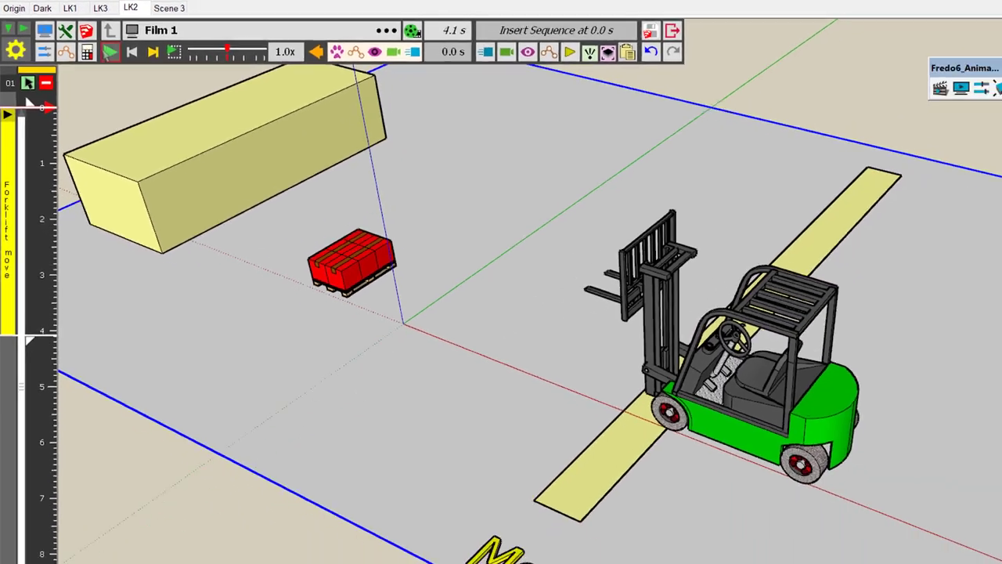
pyautogui.click(155, 74)
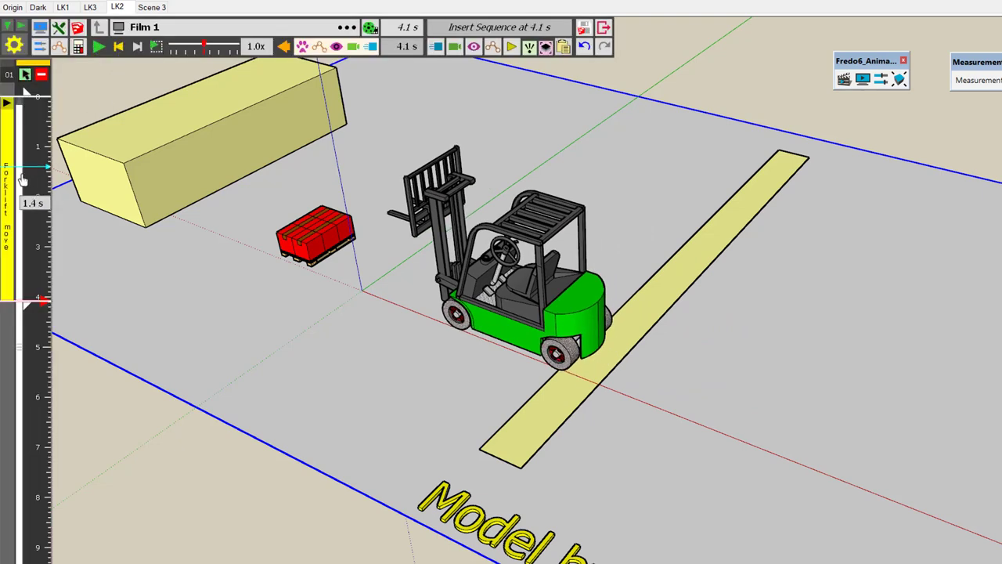
# - Try a dimension factor of 2.000 on the Forklift move clip, play the film, and restore the factor to 1.000
pyautogui.click(25, 180)
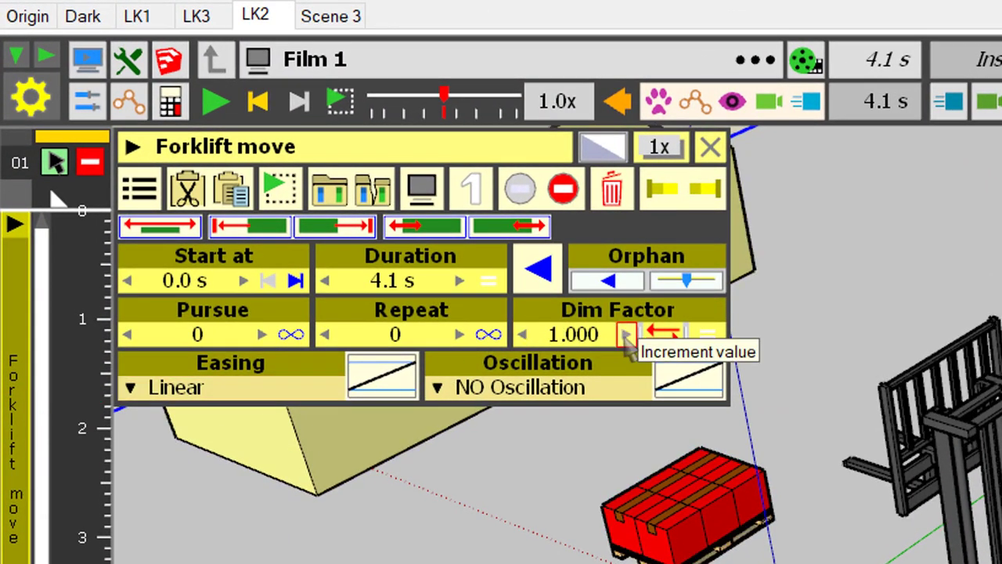
pyautogui.click(627, 336)
pyautogui.click(626, 336)
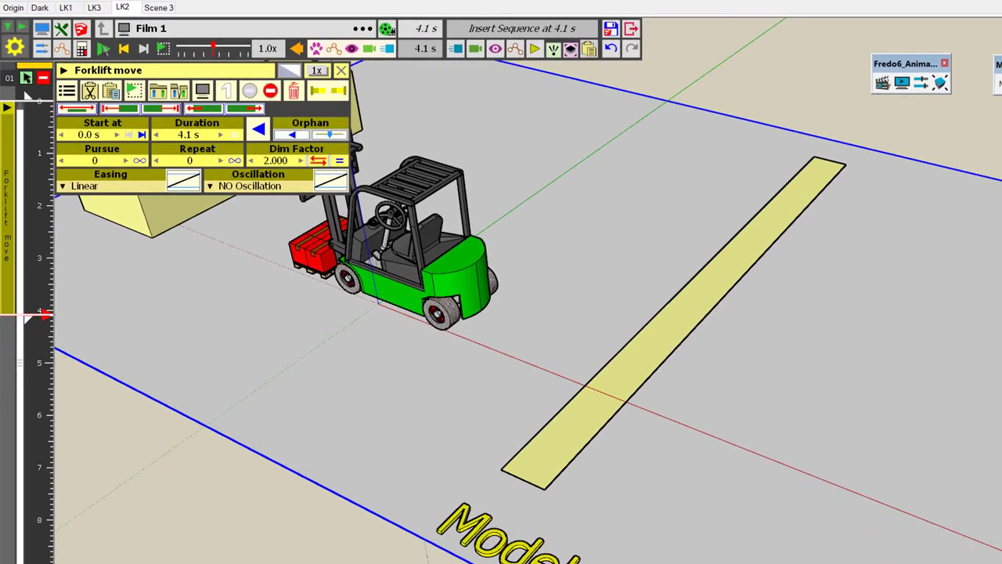
pyautogui.click(102, 48)
pyautogui.click(251, 161)
pyautogui.click(251, 161)
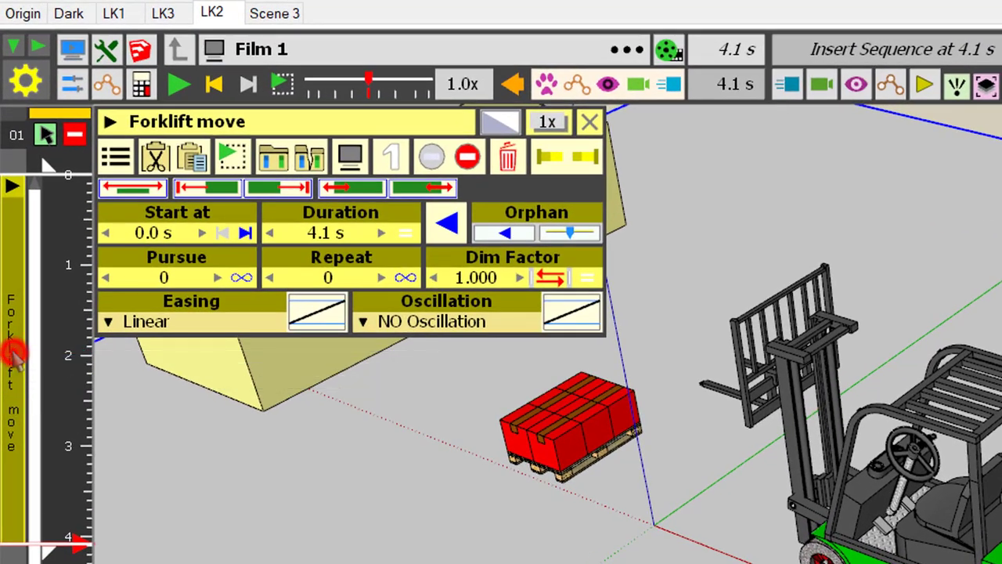
# - Open the Forklift move clip and set the start time of Spin 2 right wheel to 0 seconds
pyautogui.doubleClick(10, 187)
pyautogui.moveTo(19, 360)
pyautogui.mouseDown()
pyautogui.moveTo(45, 292)
pyautogui.moveTo(23, 179)
pyautogui.moveTo(45, 230)
pyautogui.moveTo(81, 196)
pyautogui.moveTo(69, 241)
pyautogui.moveTo(67, 216)
pyautogui.moveTo(71, 245)
pyautogui.moveTo(75, 235)
pyautogui.mouseUp()
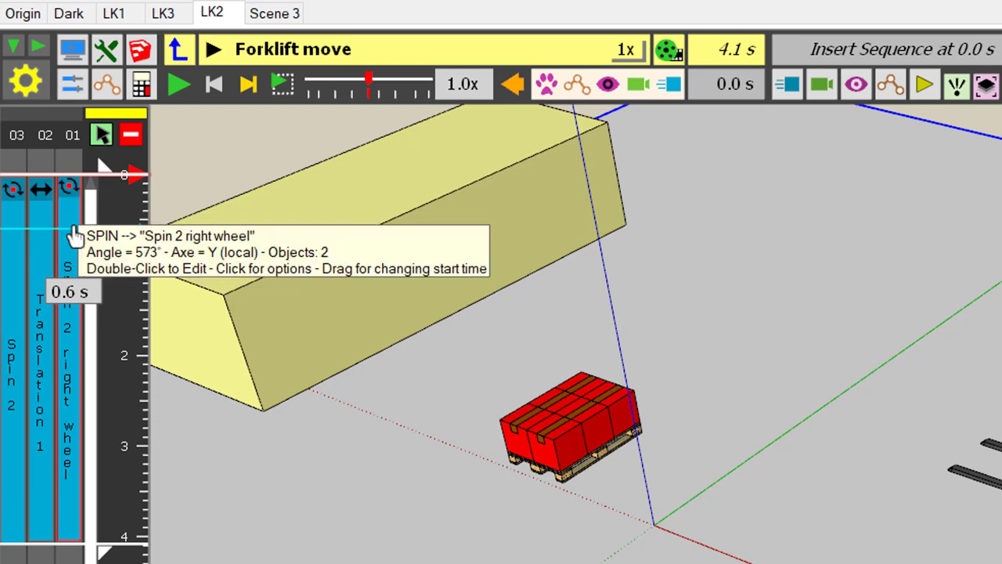
pyautogui.doubleClick(69, 227)
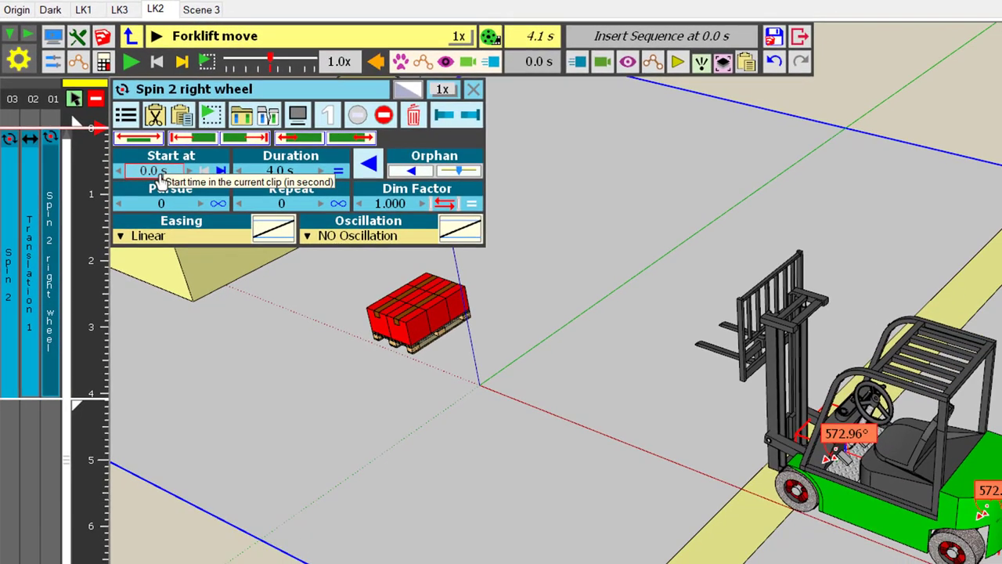
pyautogui.click(156, 172)
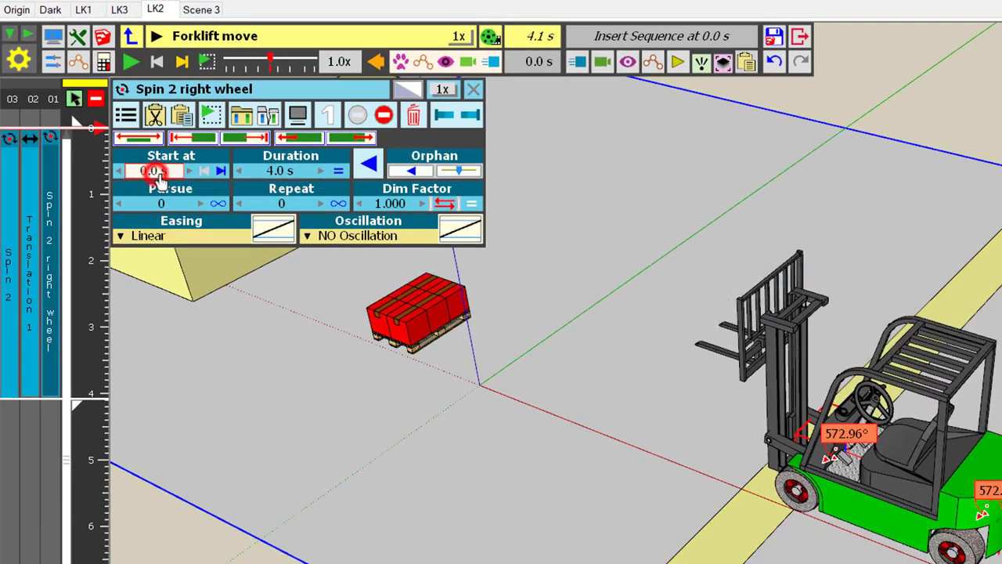
pyautogui.write('0')
pyautogui.press('Return')
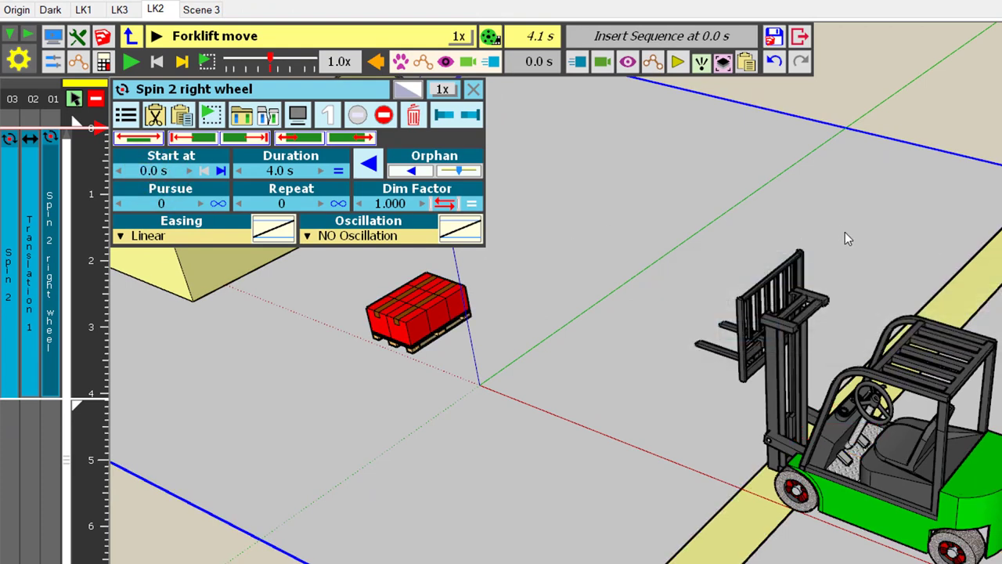
# - Set the start time of the Translation 1 sequence to 0 seconds
pyautogui.click(27, 176)
pyautogui.click(149, 170)
pyautogui.write('0')
pyautogui.press('Return')
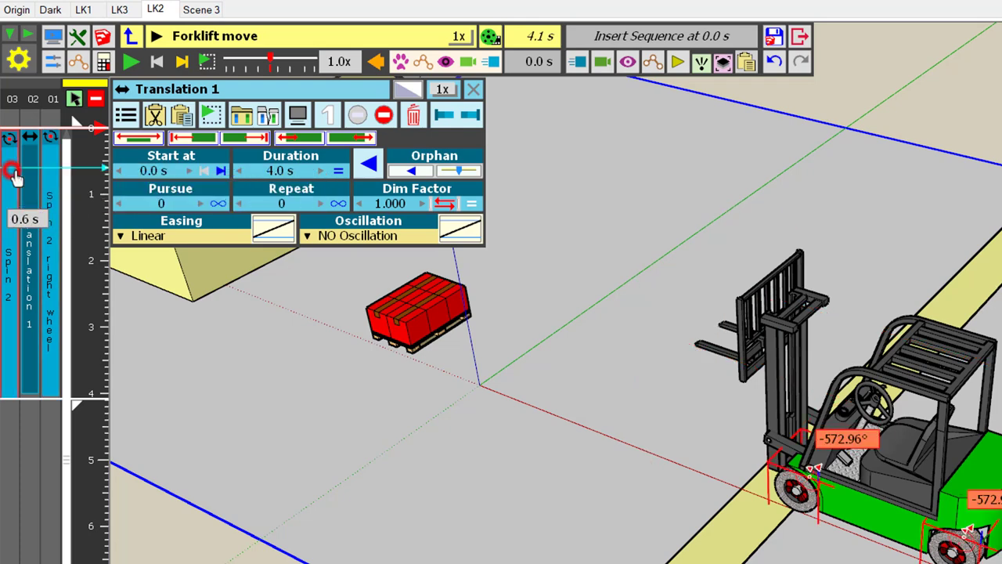
# - Set the start time of the Spin 2 sequence to 0 seconds and return to Film 1
pyautogui.click(10, 177)
pyautogui.click(155, 169)
pyautogui.write('0')
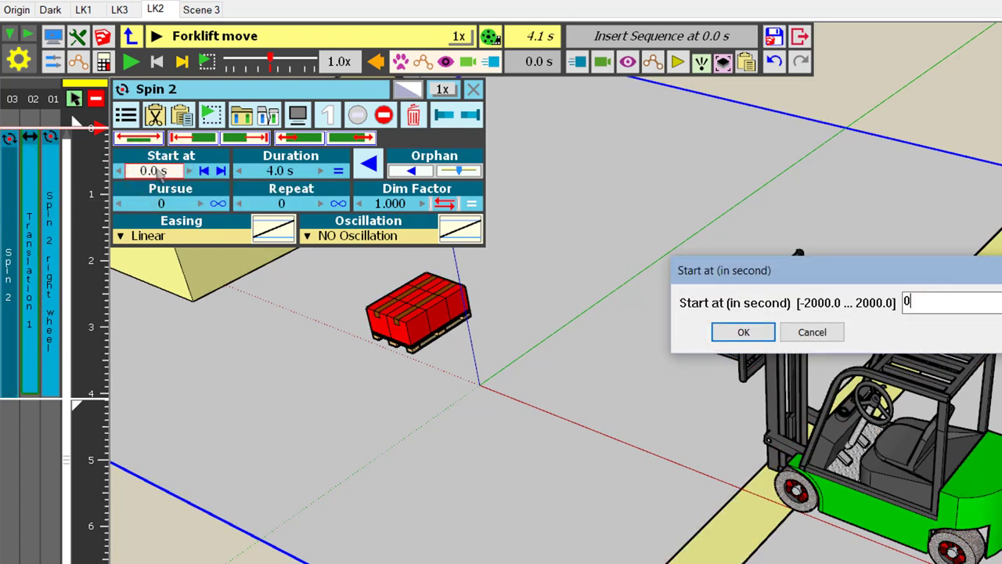
pyautogui.press('Return')
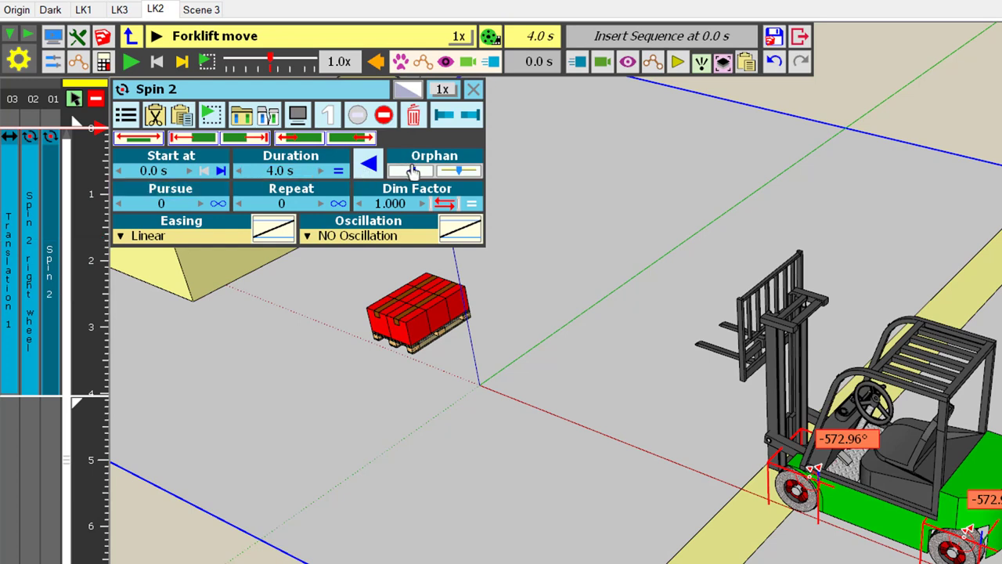
pyautogui.click(130, 36)
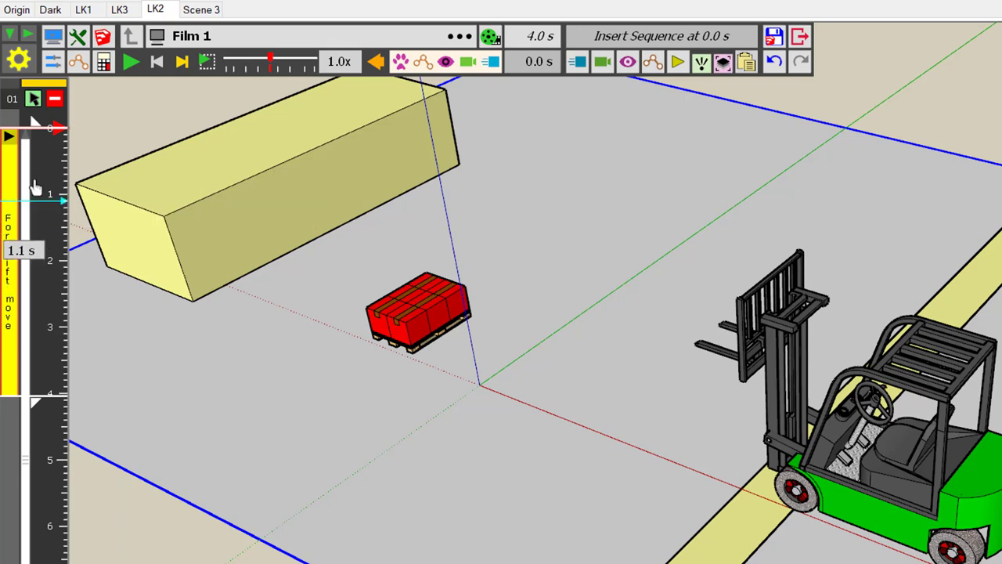
# - Inside the Forklift move clip, try shifting Spin 2 right wheel about 3.13 seconds along the timeline, undo the shift, and return to Film 1
pyautogui.doubleClick(32, 209)
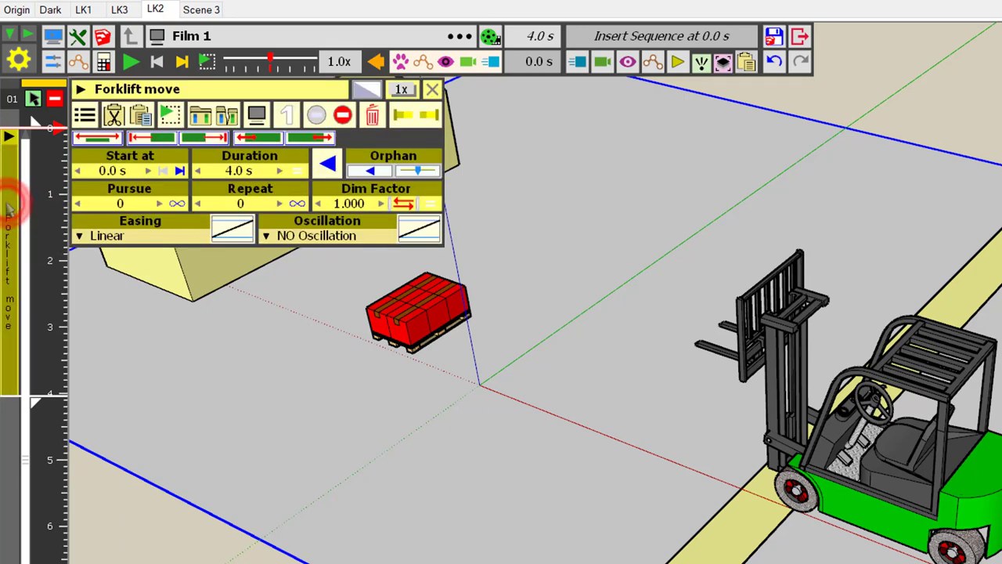
pyautogui.moveTo(50, 215); pyautogui.dragTo(54, 431)
pyautogui.moveTo(705, 438); pyautogui.dragTo(282, 482, button='middle')
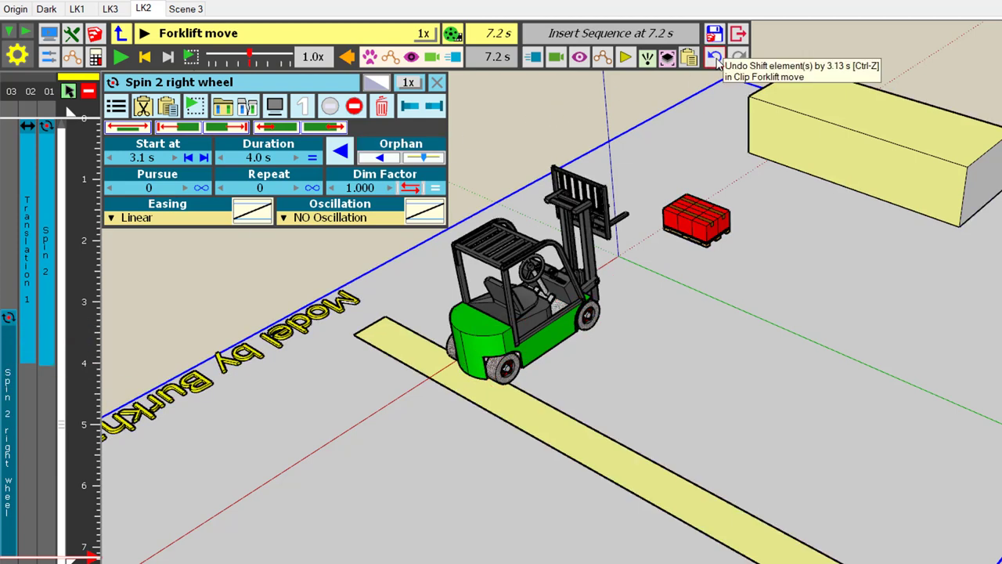
pyautogui.click(715, 59)
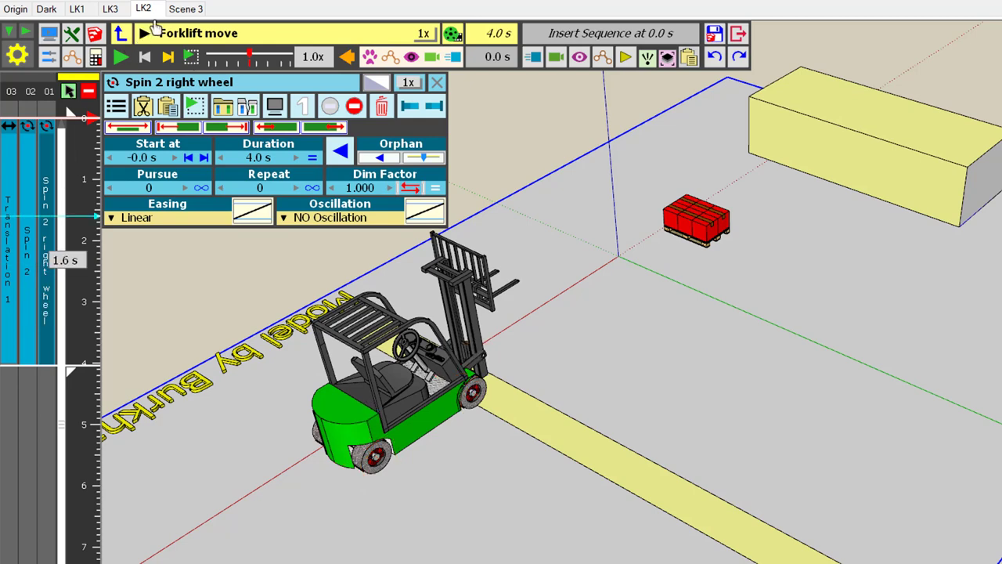
pyautogui.click(122, 33)
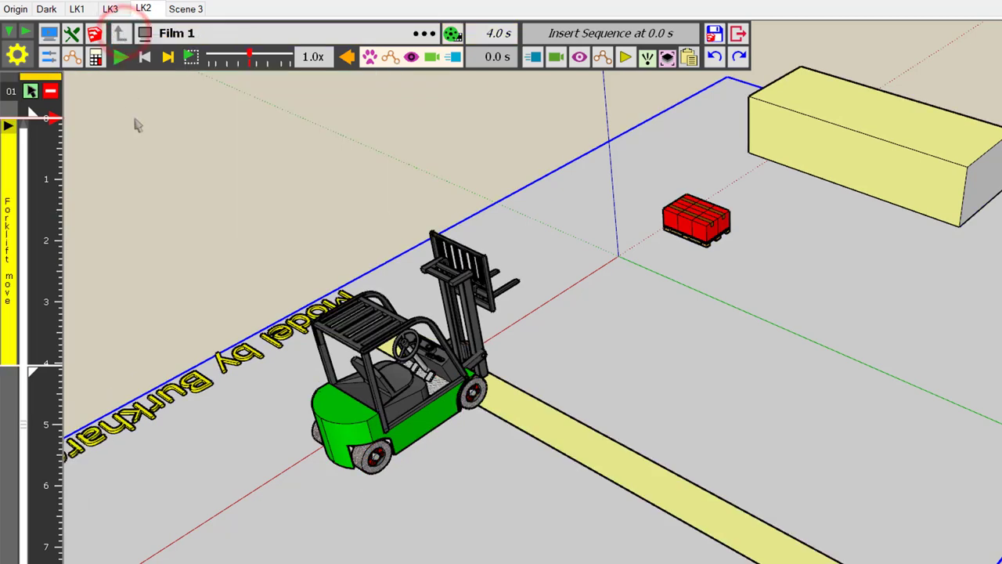